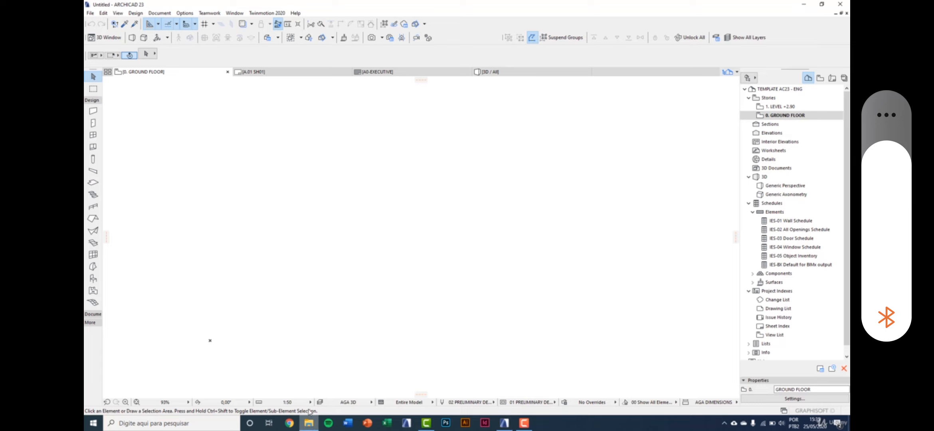
- Check the course template file in the CLASSES DEVELOPMENT folder and return to ARCHICAD
click(308, 423)
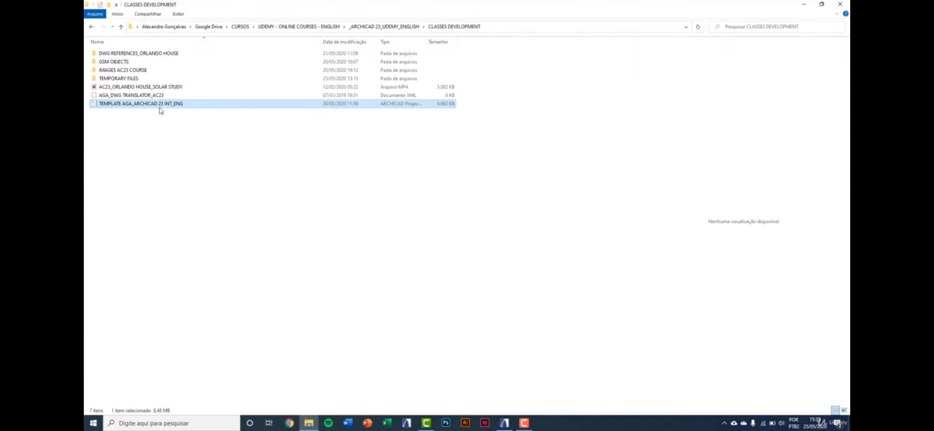
click(504, 423)
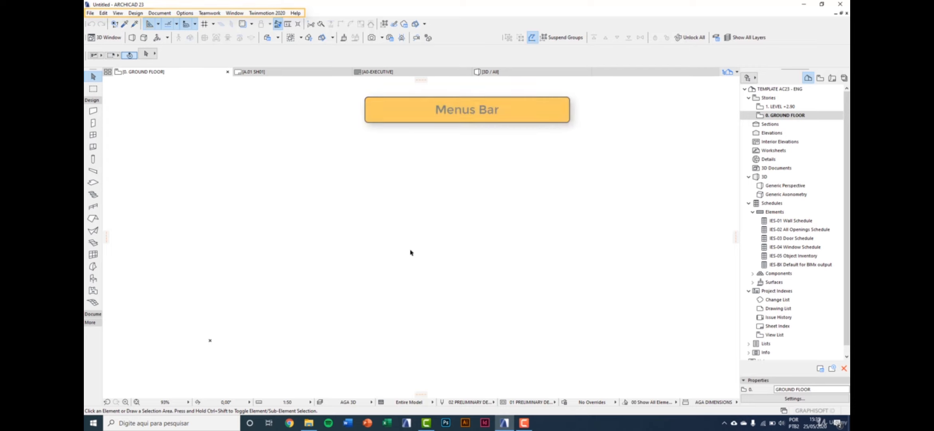
- Examine the File, Edit, View and Document commands, including Libraries and Objects, Move, Graphic Overrides and Renovation
click(91, 13)
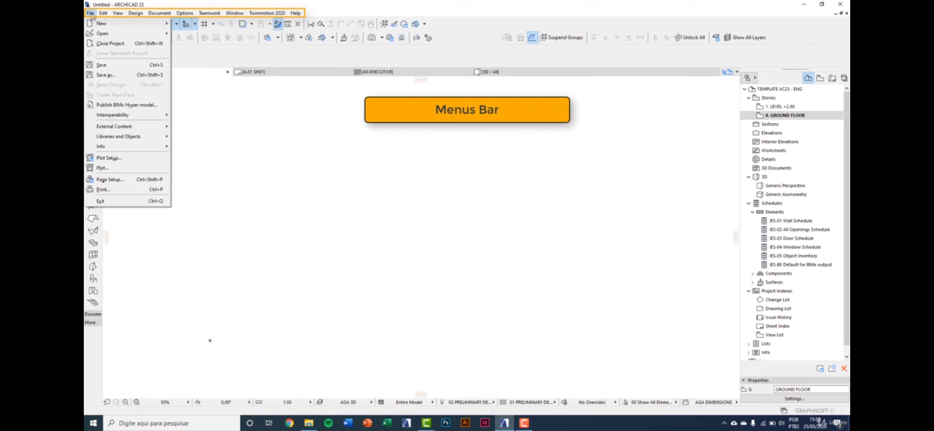
mouse_move(94, 26)
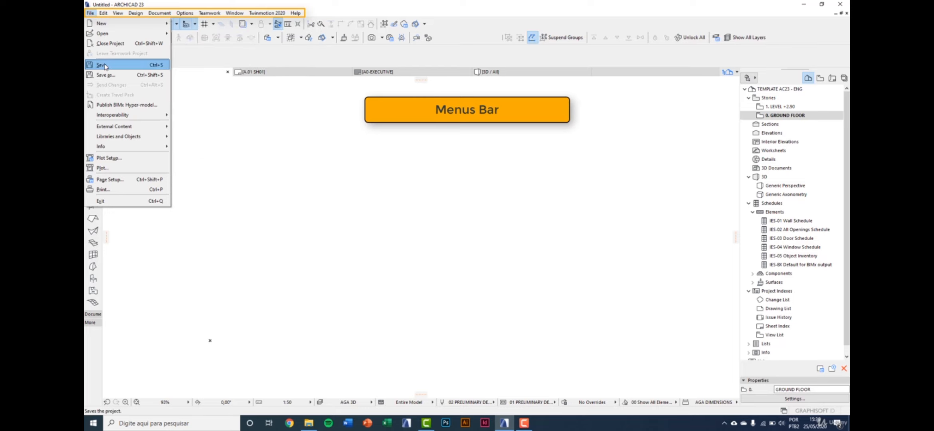
mouse_move(124, 126)
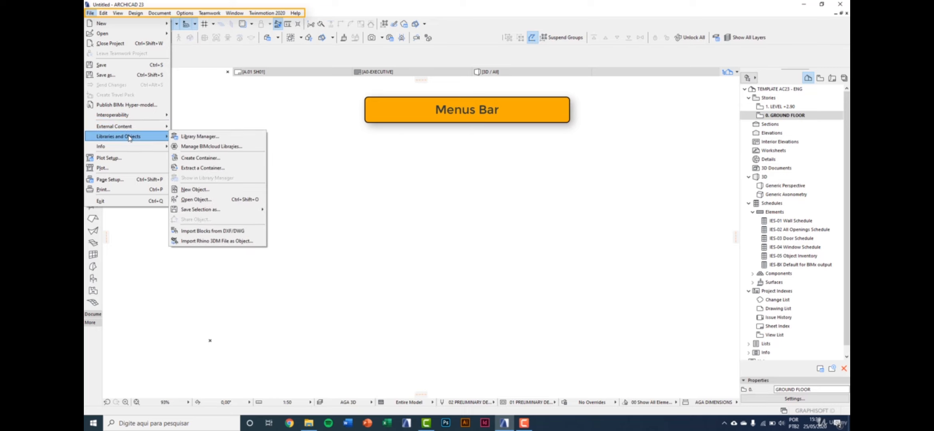
mouse_move(103, 14)
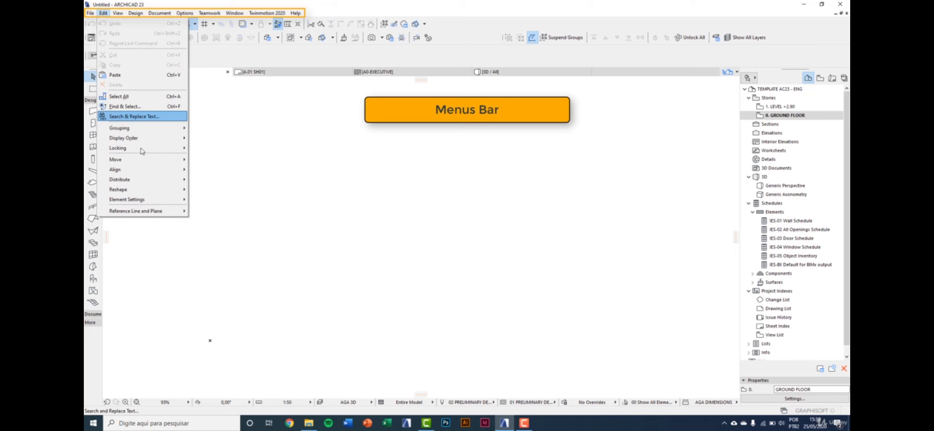
mouse_move(149, 160)
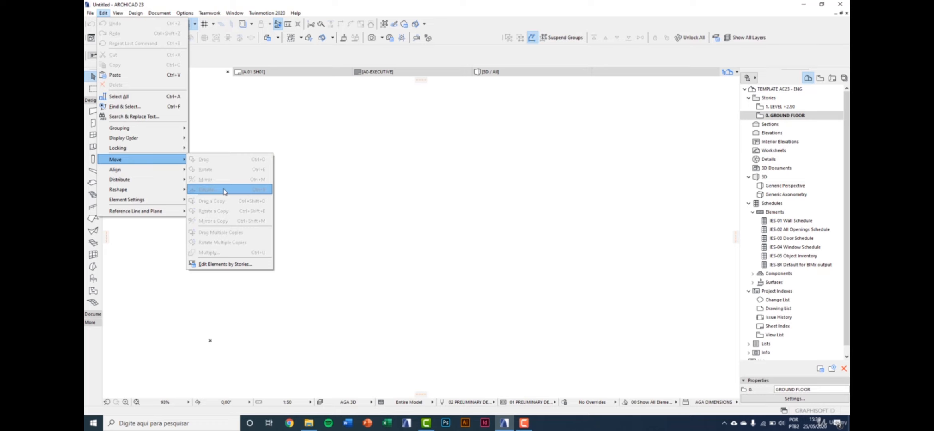
click(118, 13)
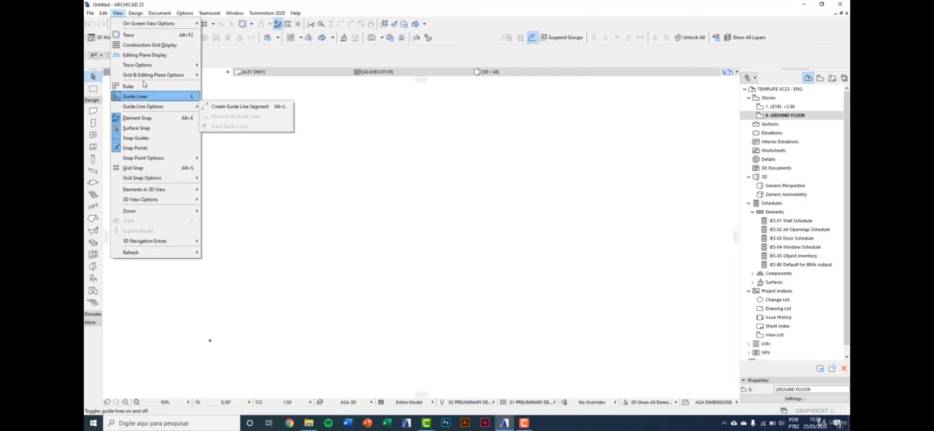
mouse_move(138, 15)
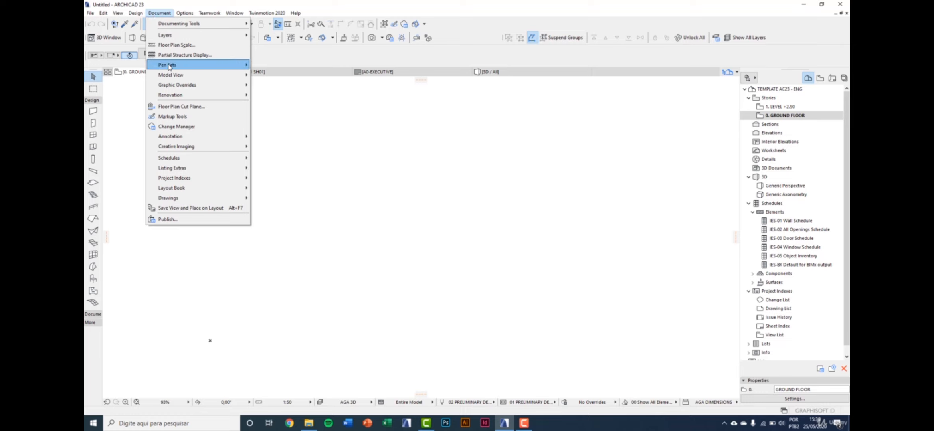
mouse_move(173, 76)
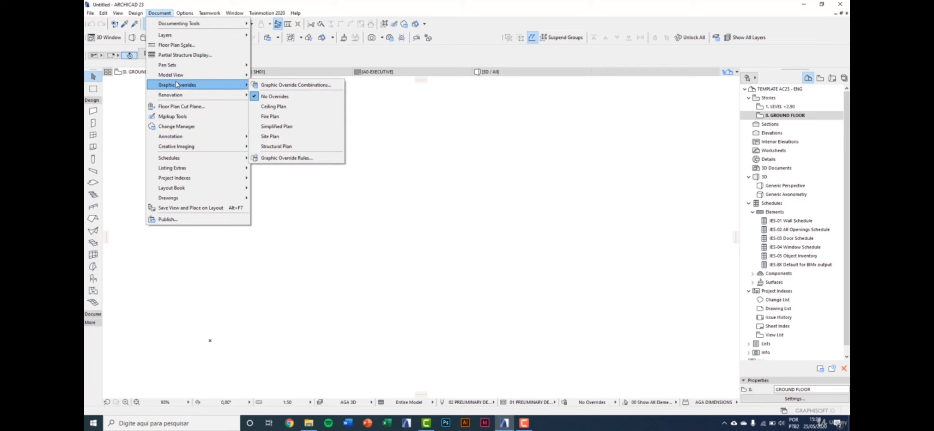
mouse_move(182, 94)
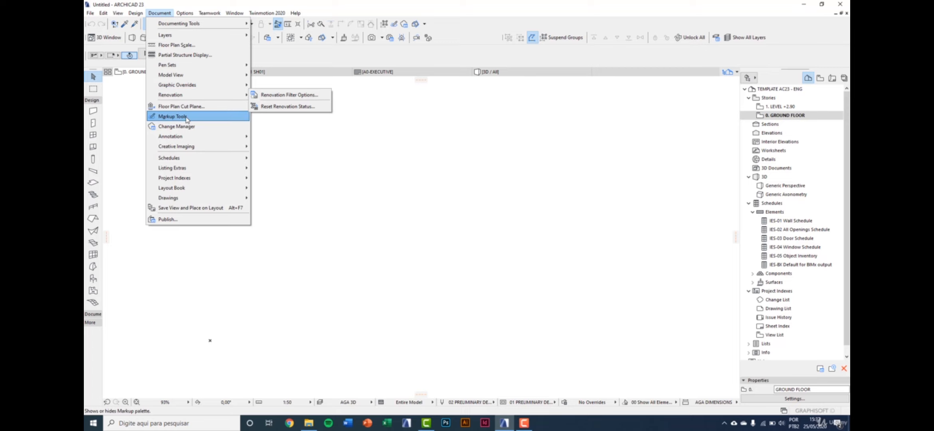
- Examine the Options, Teamwork, Window, Twinmotion 2020 and Help commands, including Project Preferences, Palettes and Documentation, plus the Element Snap tool
mouse_move(187, 13)
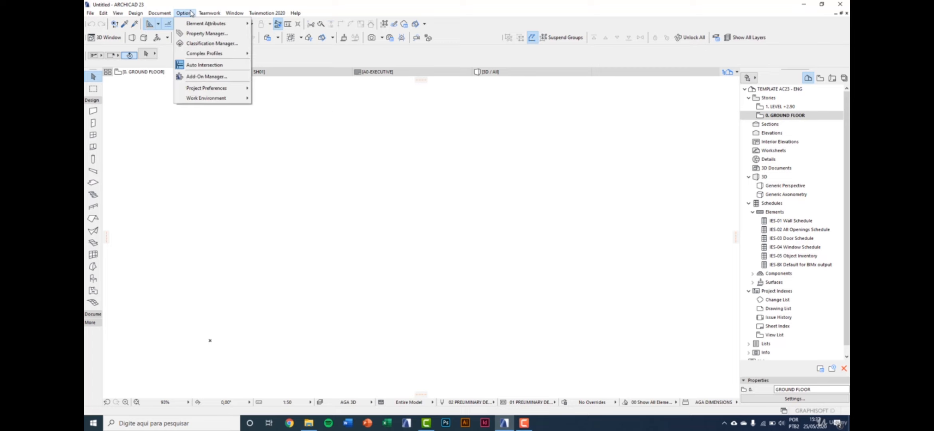
mouse_move(218, 88)
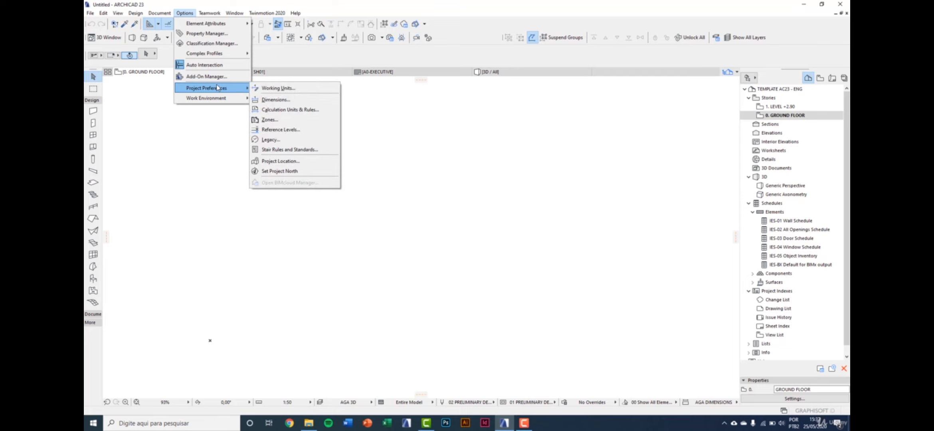
click(214, 13)
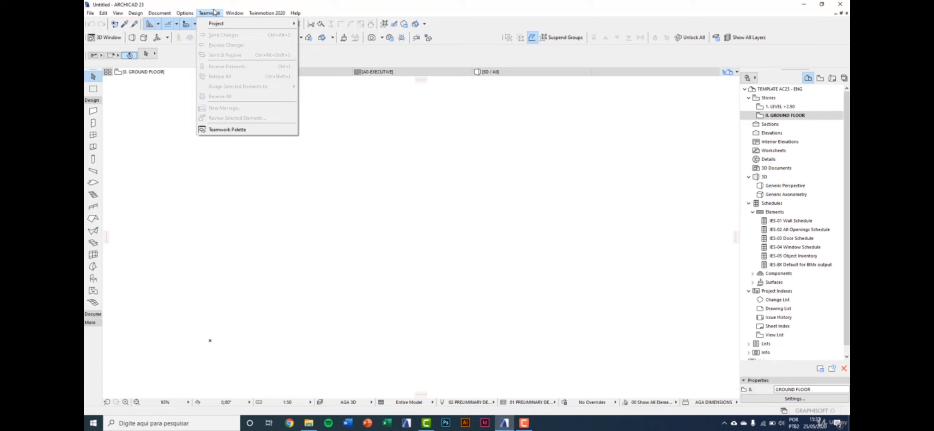
mouse_move(229, 13)
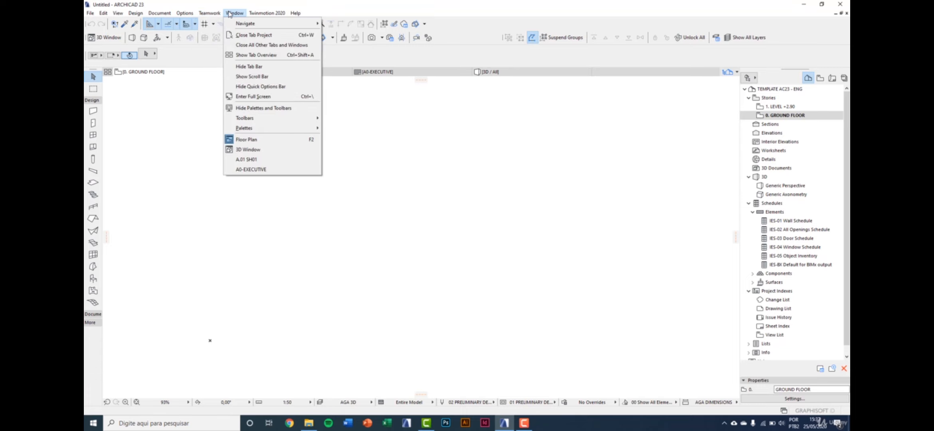
mouse_move(268, 127)
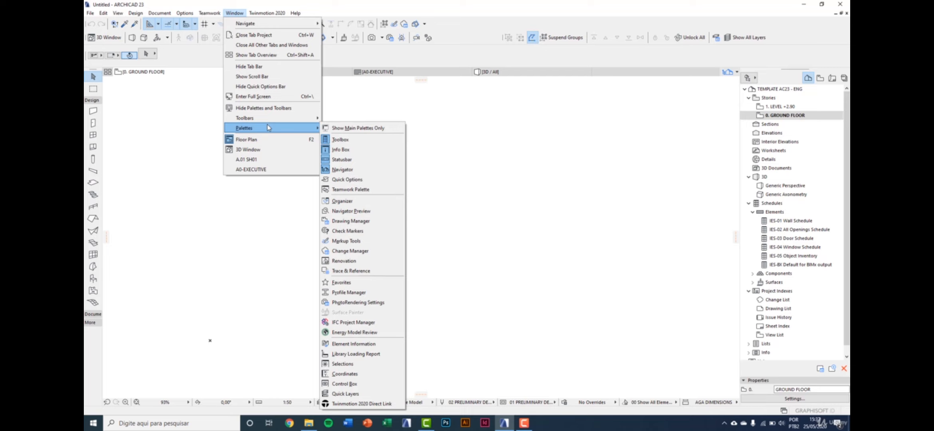
mouse_move(263, 15)
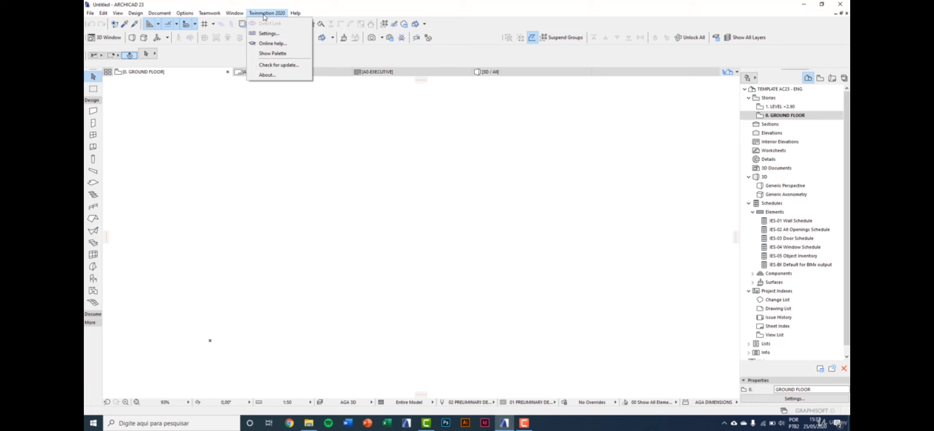
click(281, 16)
click(294, 16)
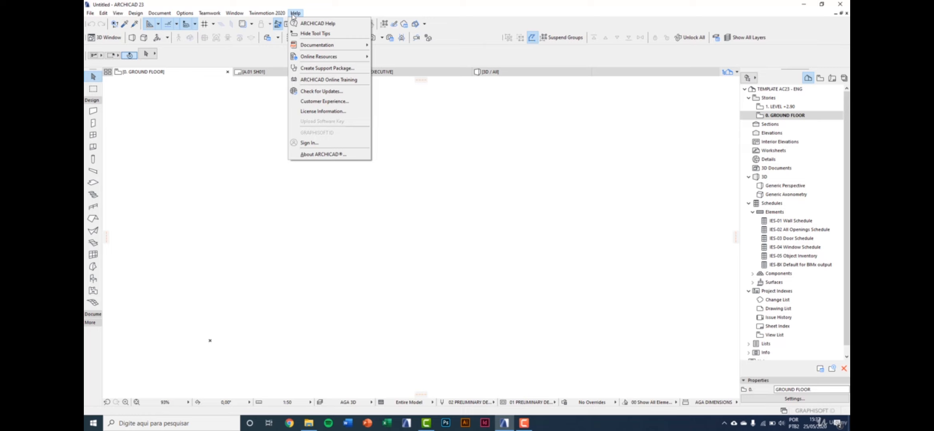
mouse_move(314, 44)
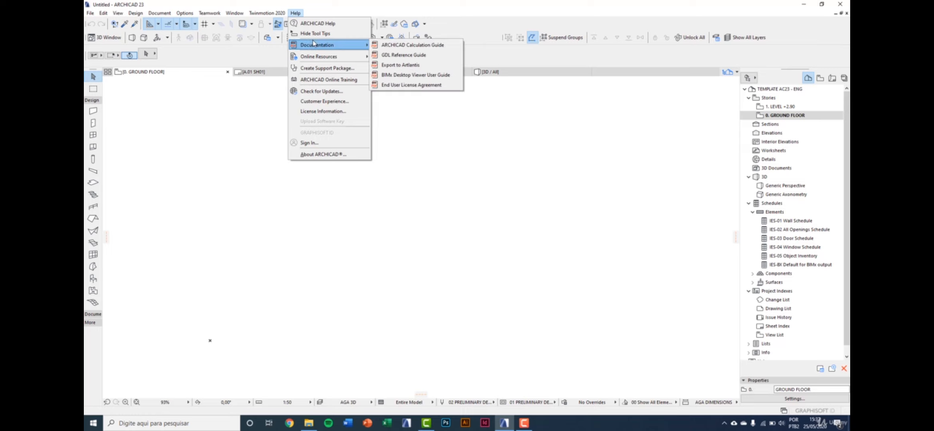
click(297, 13)
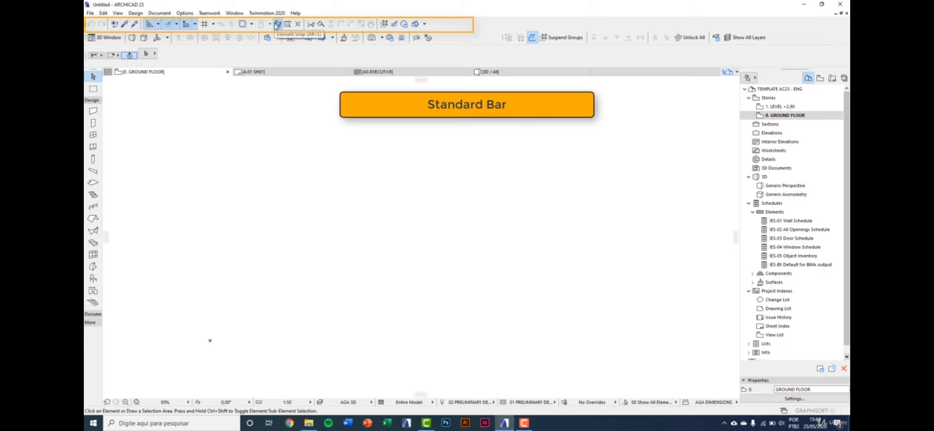
click(276, 25)
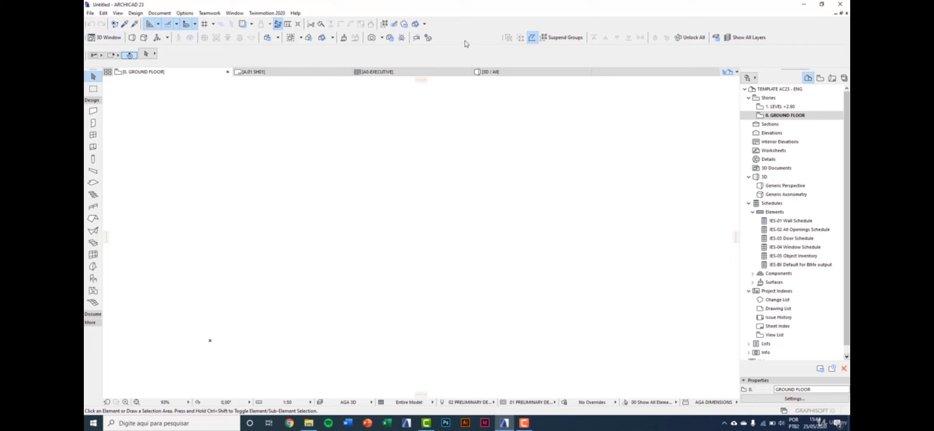
- Undock the 3D Visualization and Arrange Elements toolbars and close both
drag(501, 37, 442, 37)
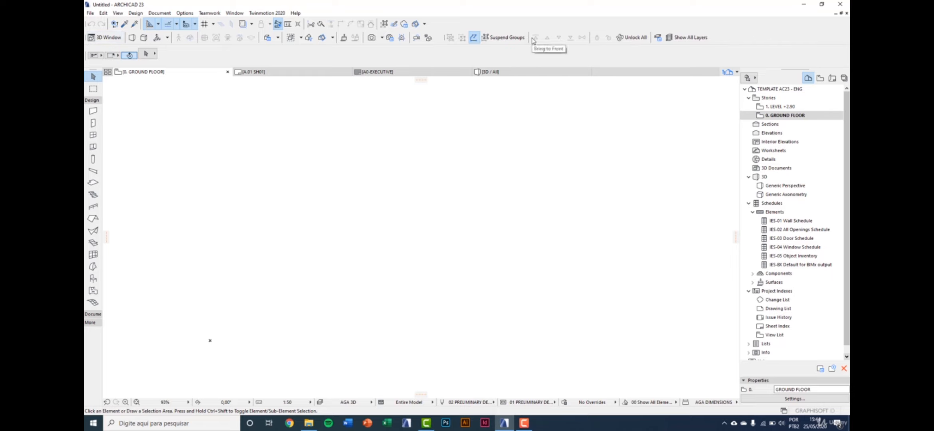
drag(86, 37, 225, 197)
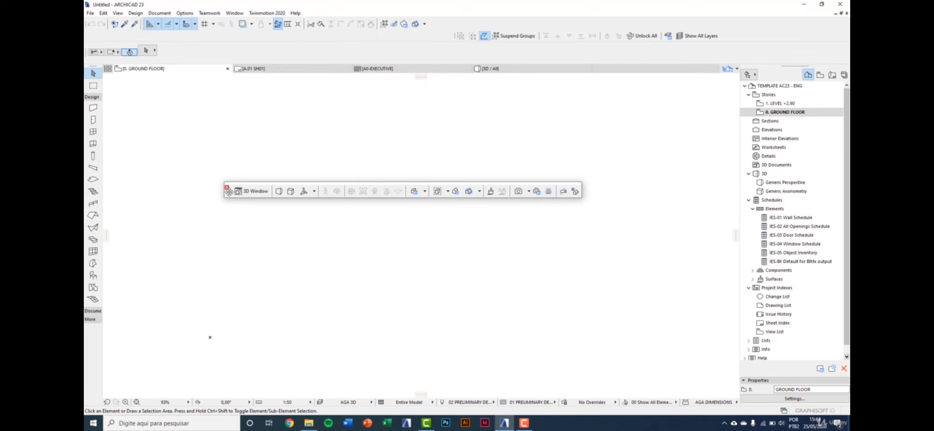
click(227, 189)
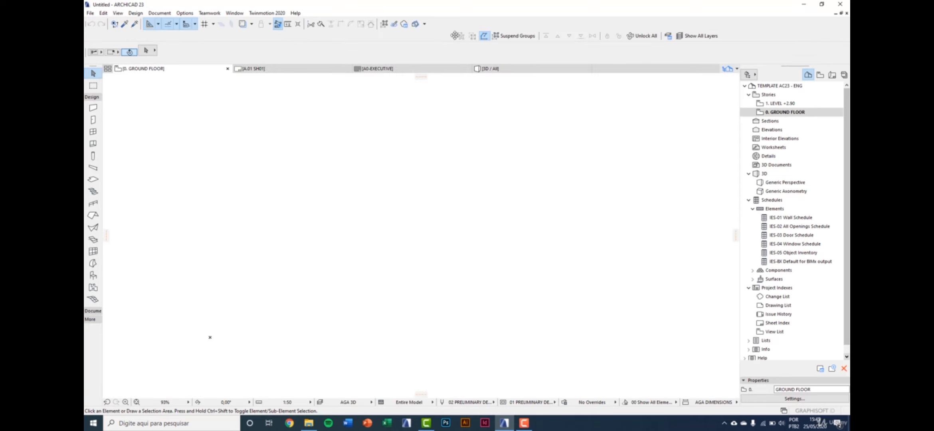
drag(455, 36, 397, 152)
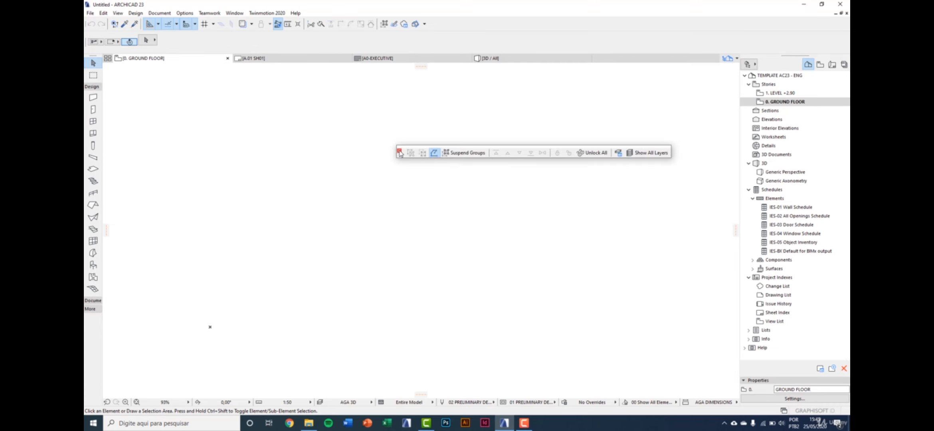
double_click(399, 152)
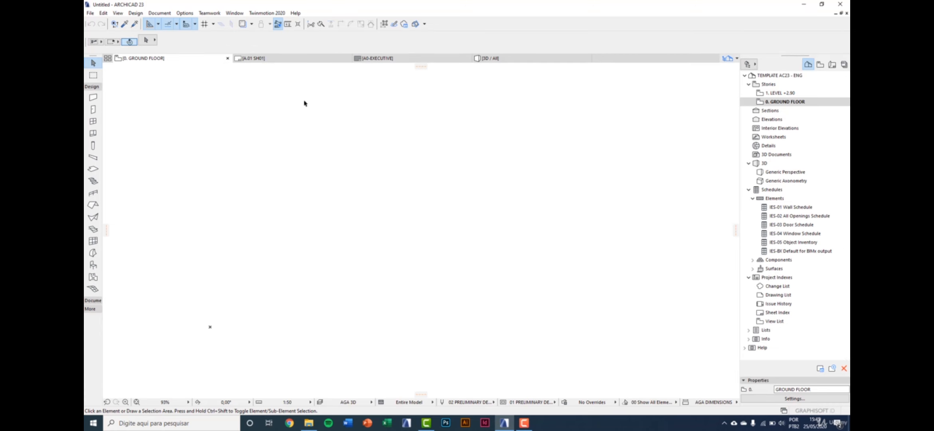
- Show the 3D Visualization toolbar, docked below the Standard toolbar, with both at the start of their rows
click(236, 13)
mouse_move(259, 119)
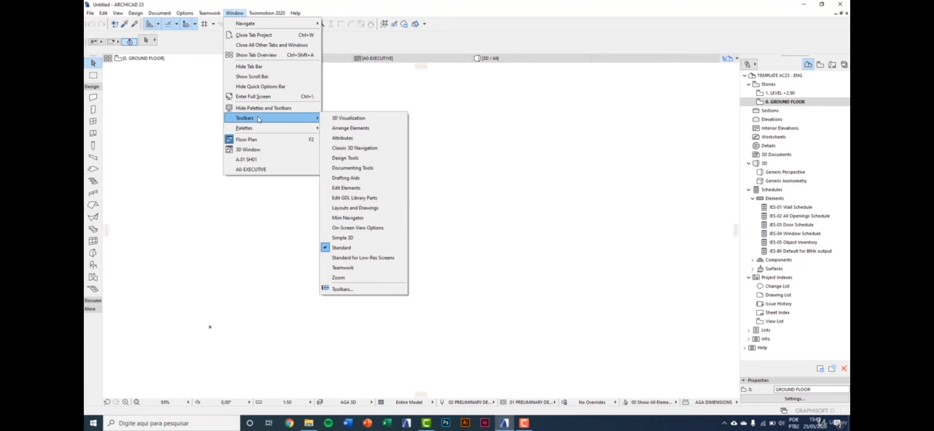
click(351, 119)
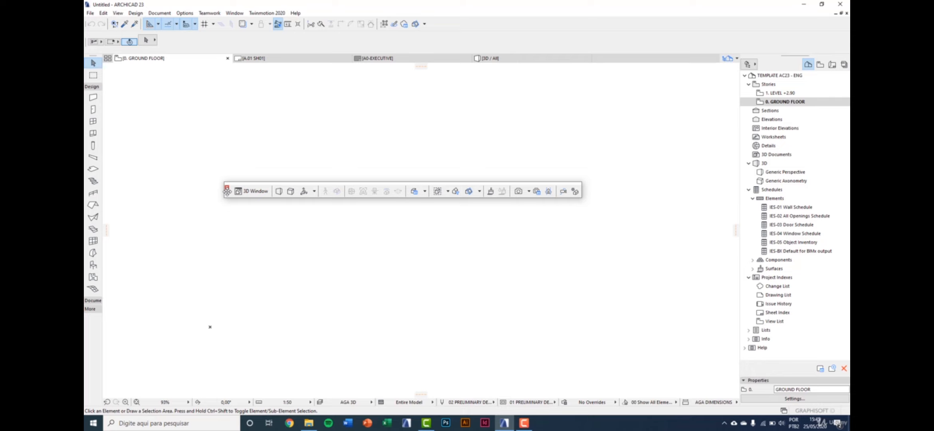
drag(227, 191, 87, 33)
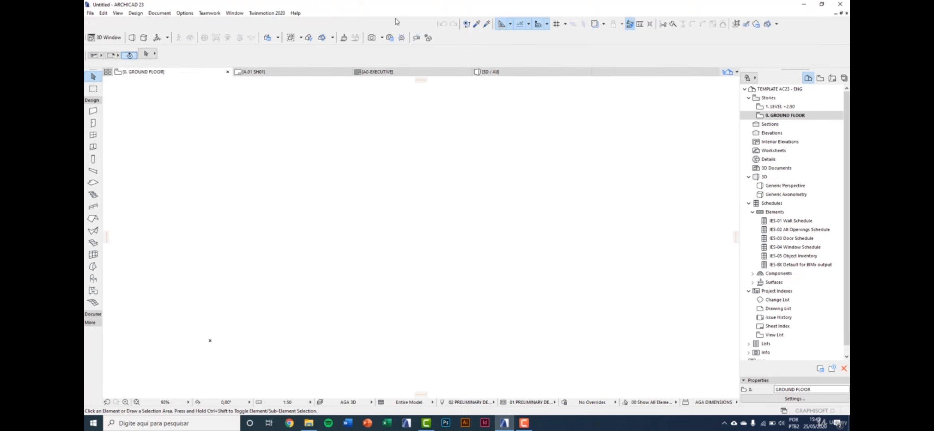
drag(438, 21, 87, 25)
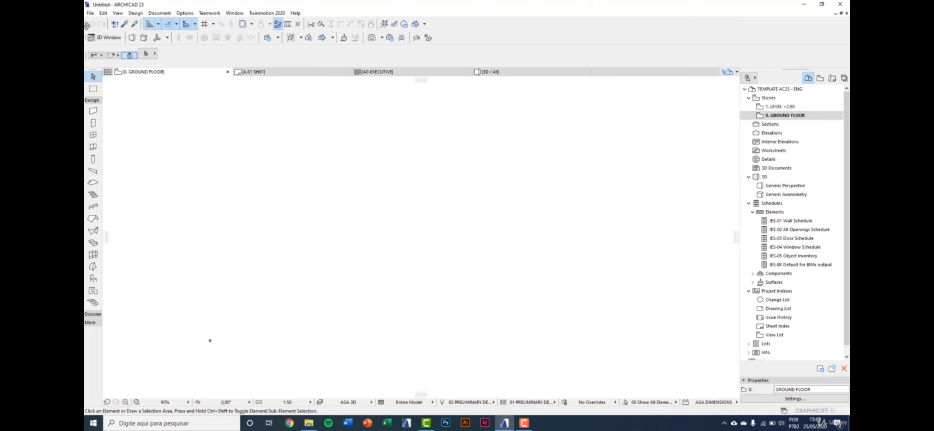
- Show the Arrange Elements toolbar and dock it beside the 3D Visualization toolbar
click(235, 13)
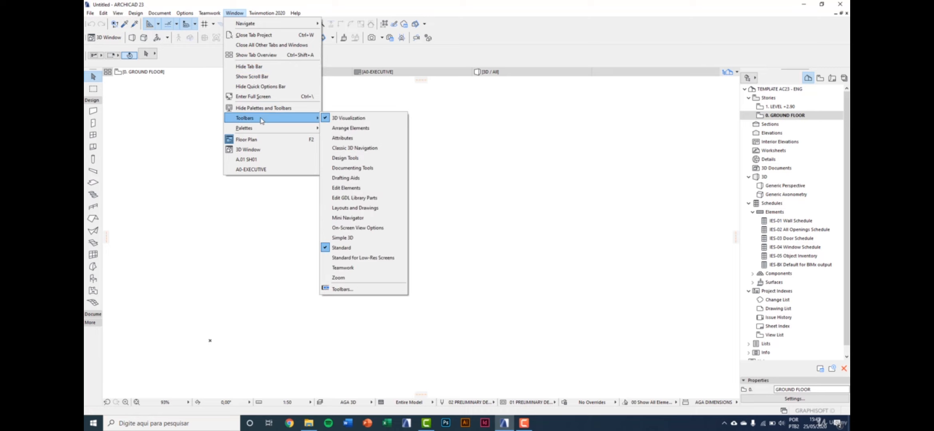
click(339, 128)
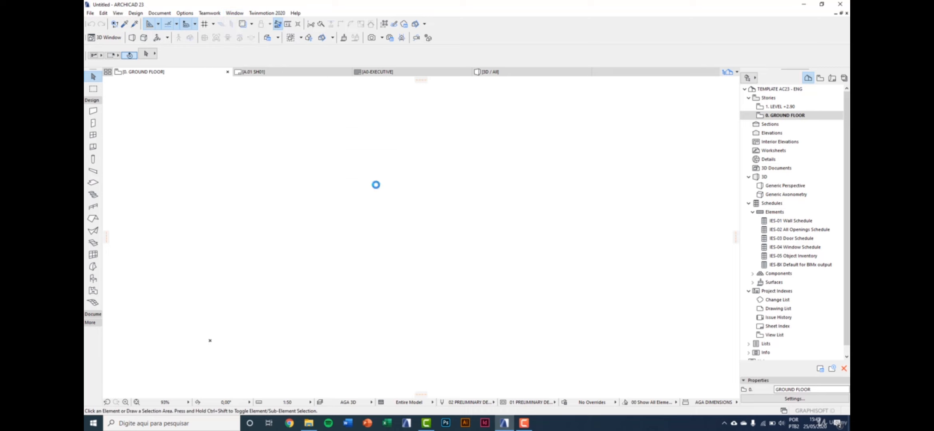
drag(397, 154, 455, 40)
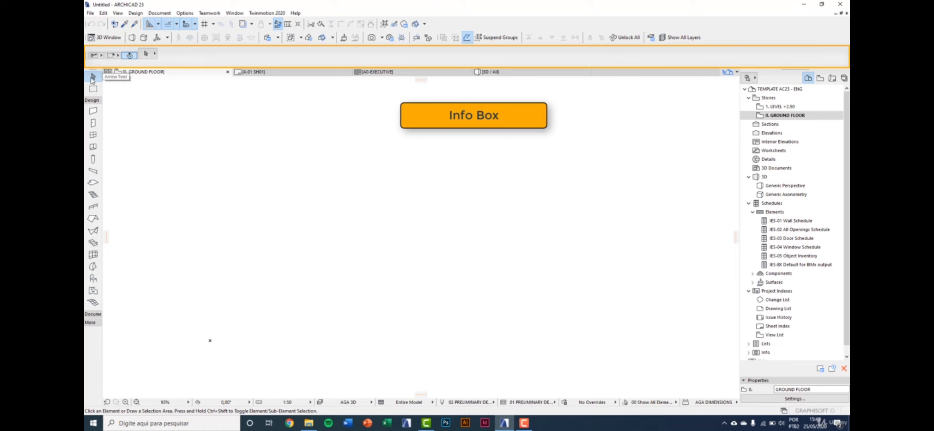
- Activate the Wall tool and review its layer setting among the defaults in the Info Box
click(94, 111)
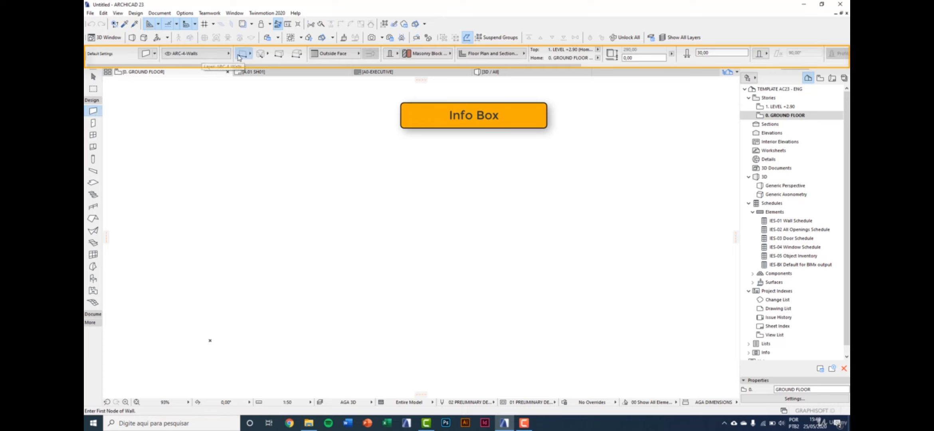
click(196, 58)
click(196, 58)
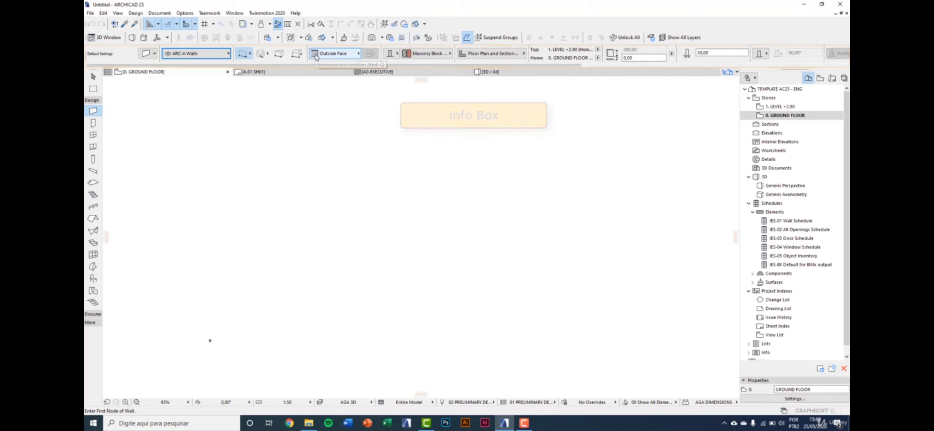
- Enlarge the Info Box in height to show its category titles, and review the Floor Plan and Section setting
click(484, 57)
click(484, 57)
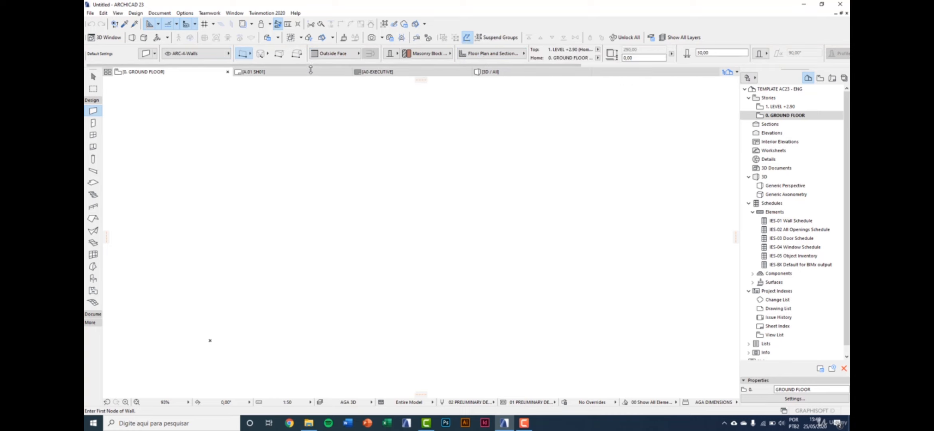
drag(310, 65, 311, 72)
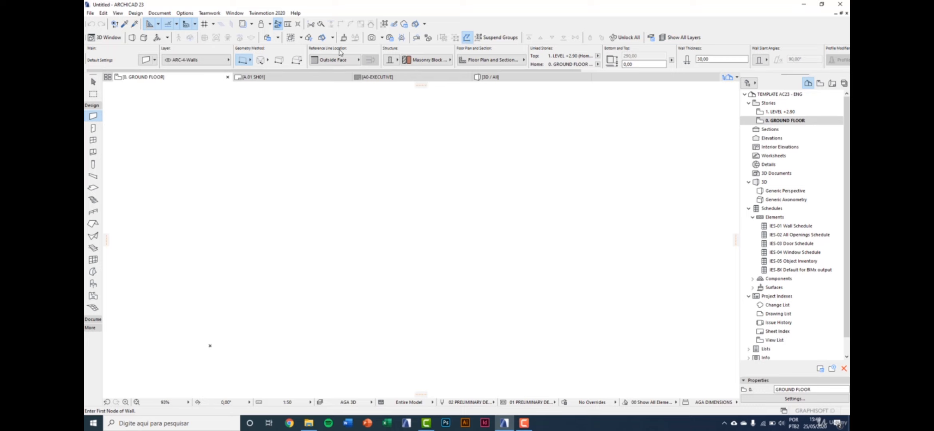
click(501, 63)
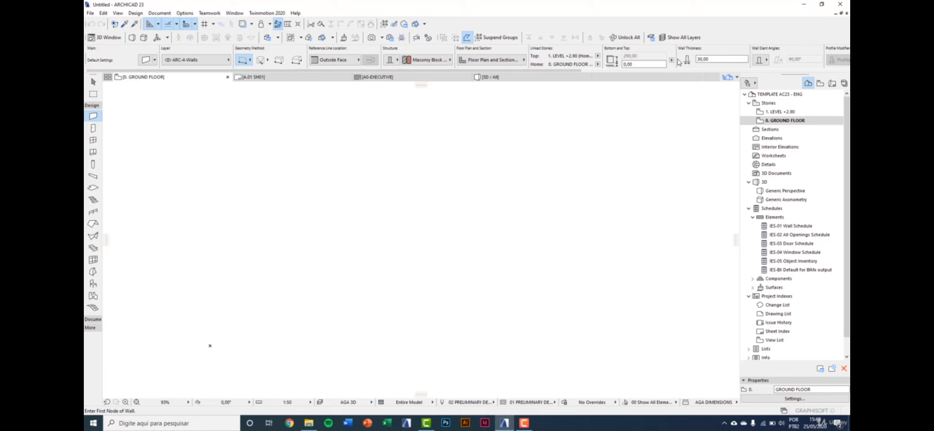
- Open the default settings of the Wall tool, expand Geometry and Positioning, and examine its height and building material parameters
click(146, 60)
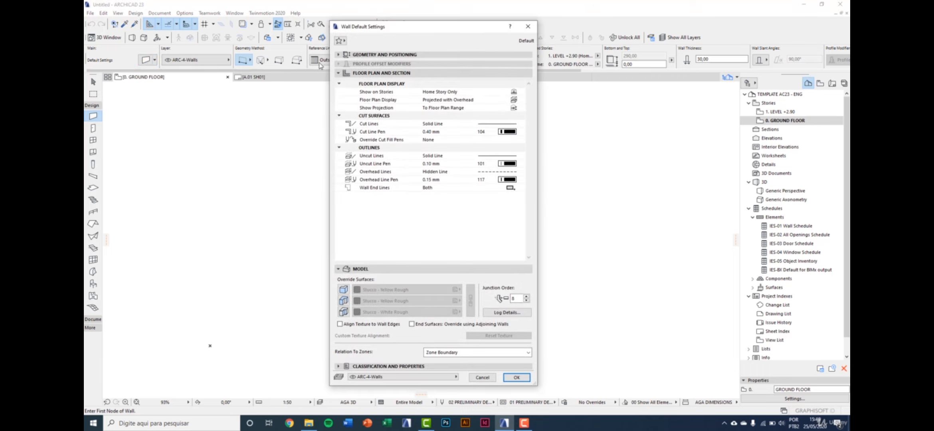
click(339, 54)
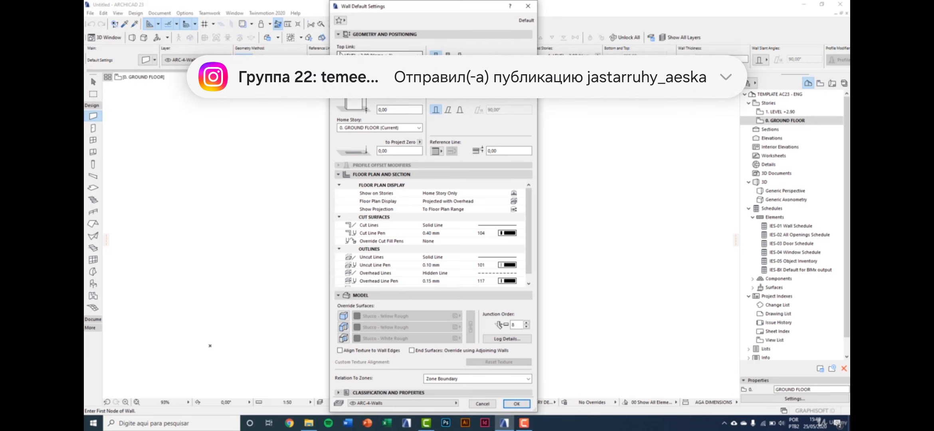
drag(400, 111, 369, 111)
click(388, 74)
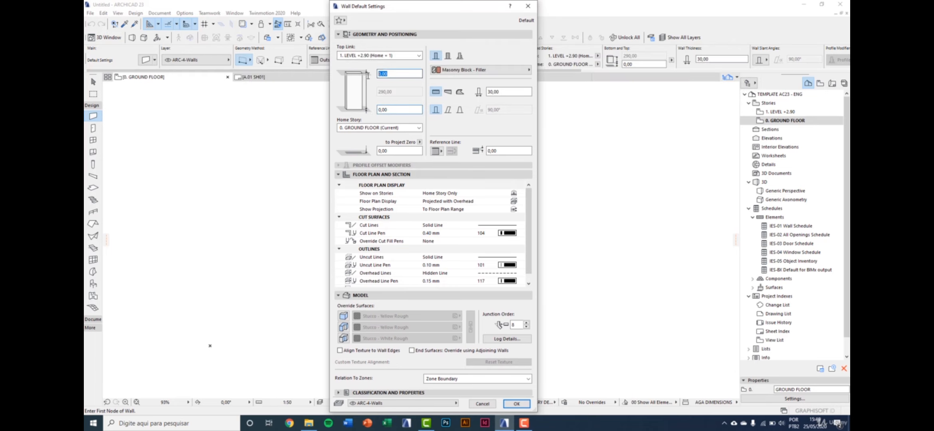
click(474, 71)
click(474, 71)
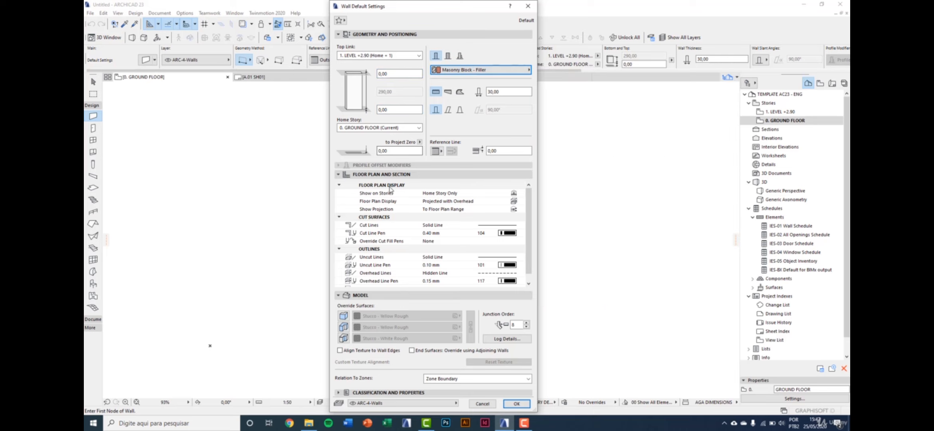
- Review the floor plan, surface override and layer options in the wall defaults, keep the ARC-4-Walls layer, and accept the dialog
drag(527, 240, 528, 240)
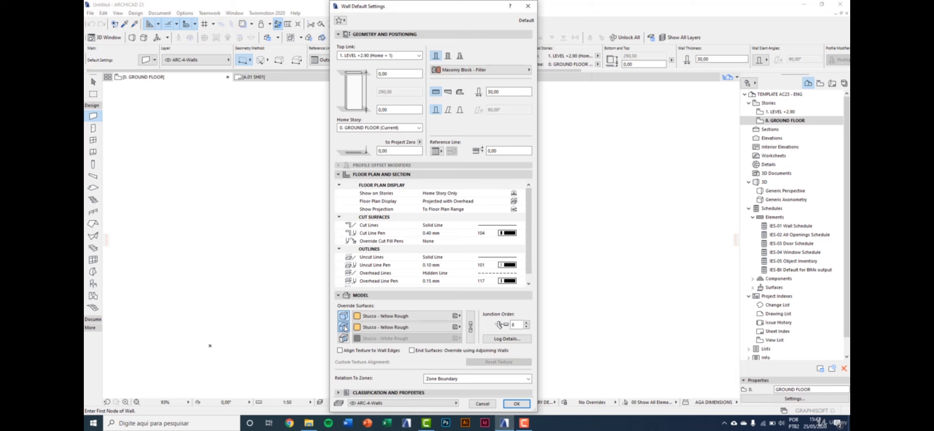
click(380, 403)
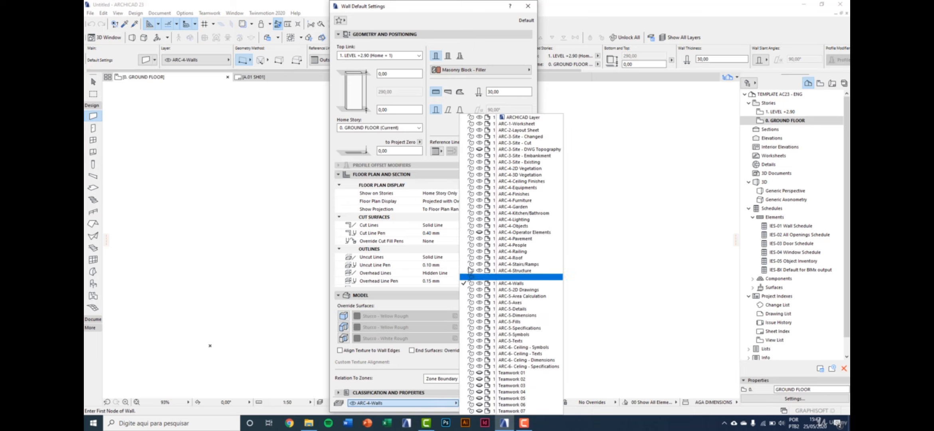
click(405, 402)
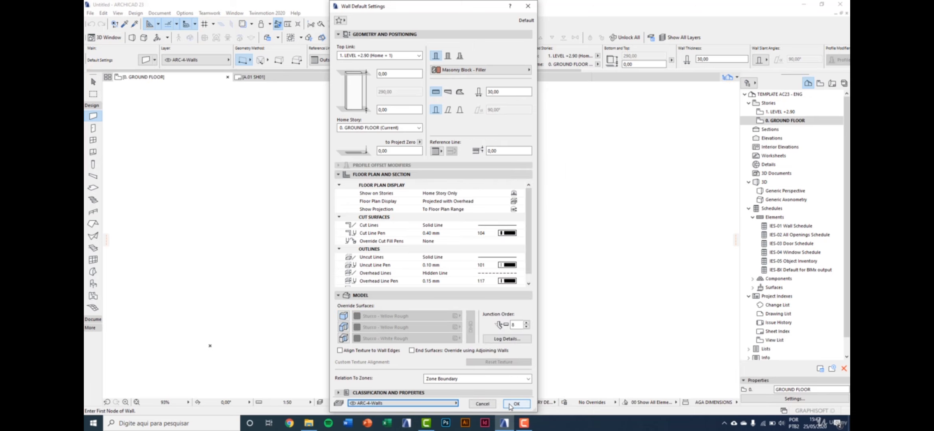
click(515, 404)
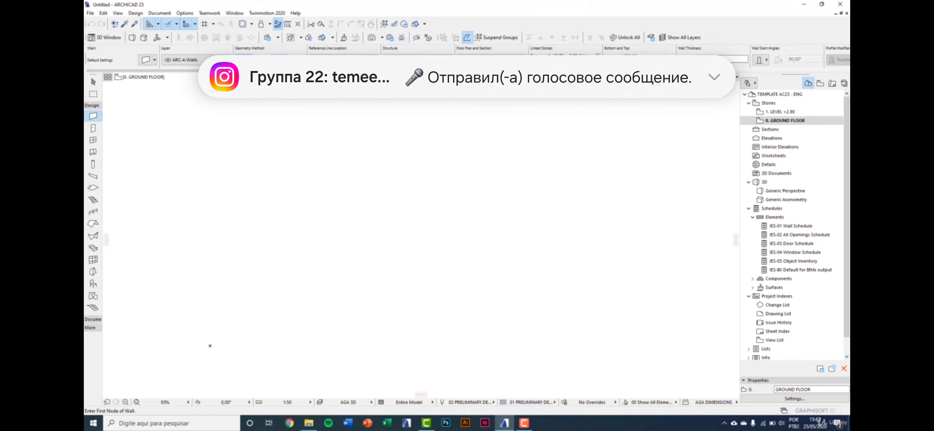
- Activate the Column and Beam tools, examine the full range of beam parameters in the Info Box, and return to the Arrow tool
click(93, 164)
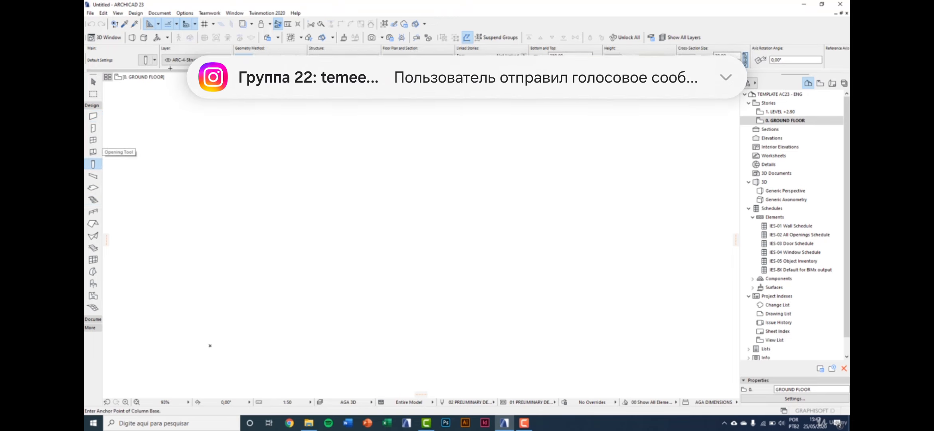
click(94, 175)
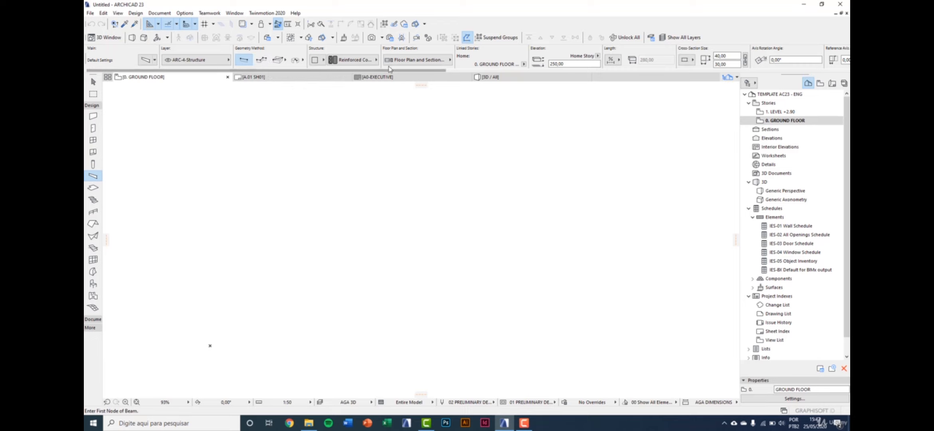
scroll(421, 62, down, 10)
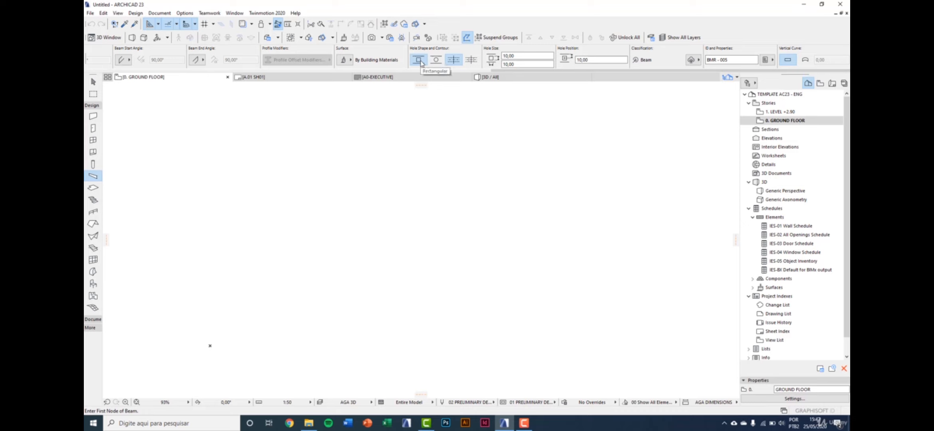
scroll(421, 63, up, 10)
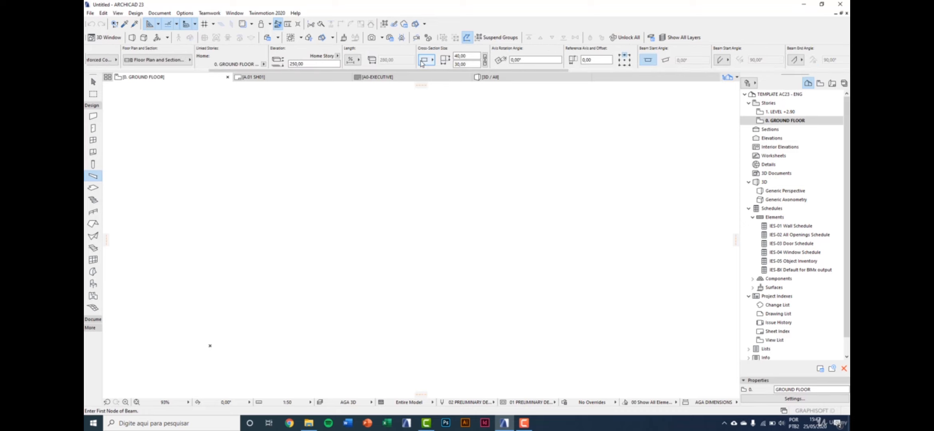
scroll(421, 64, up, 3)
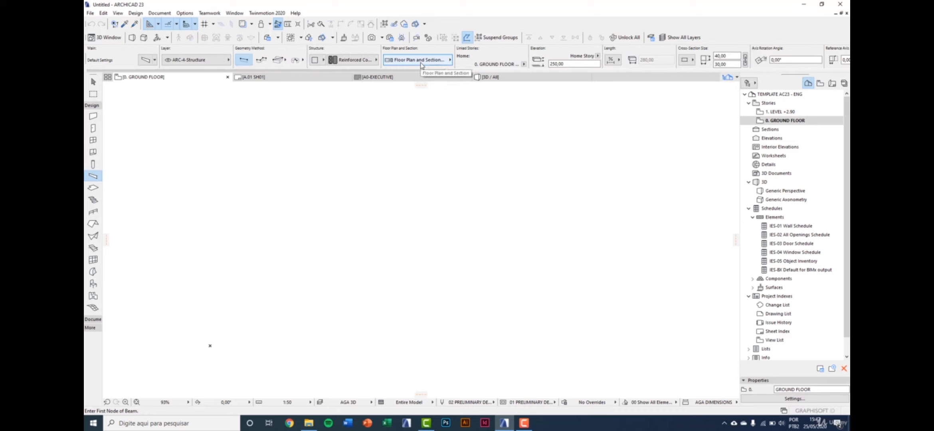
scroll(421, 64, down, 15)
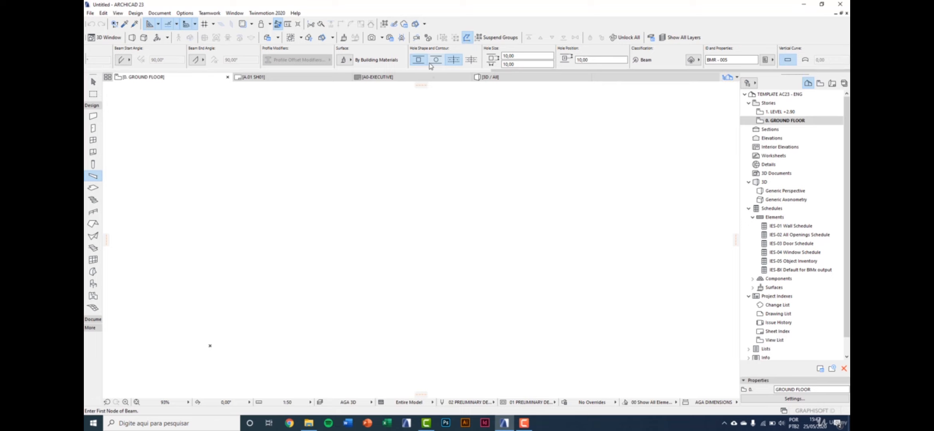
scroll(636, 64, up, 8)
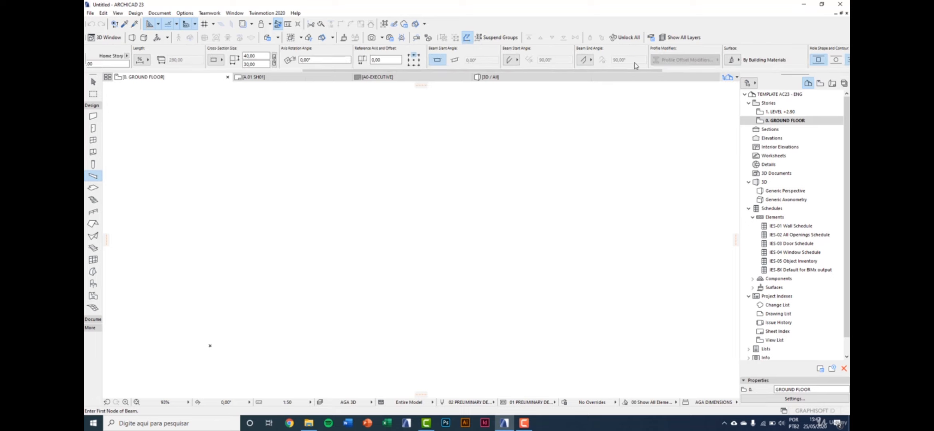
scroll(636, 64, up, 3)
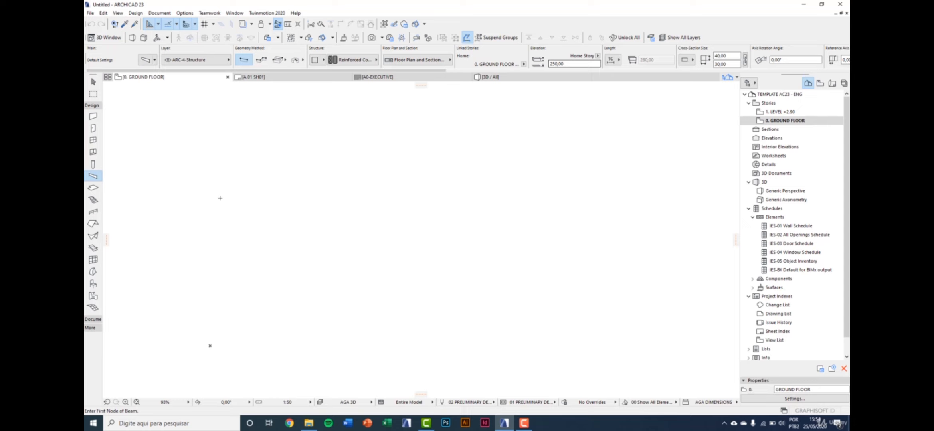
key(Escape)
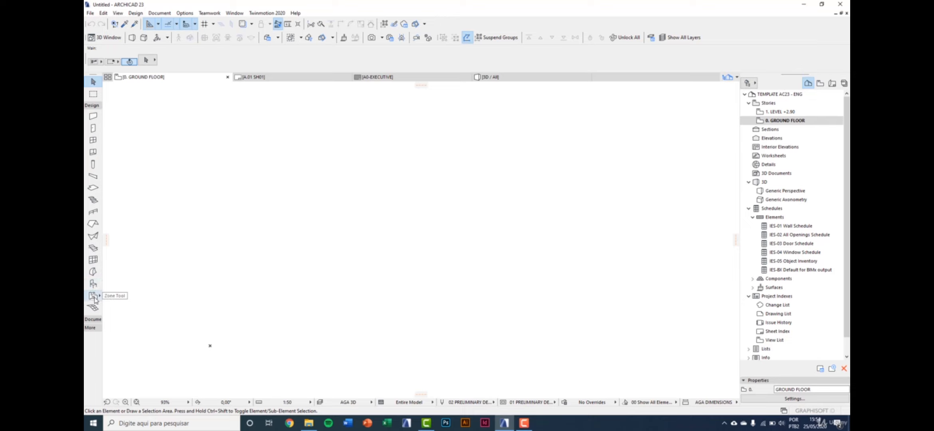
- Review the Document and More tool groups in the Toolbox, leaving Design and More expanded and Document collapsed
click(95, 321)
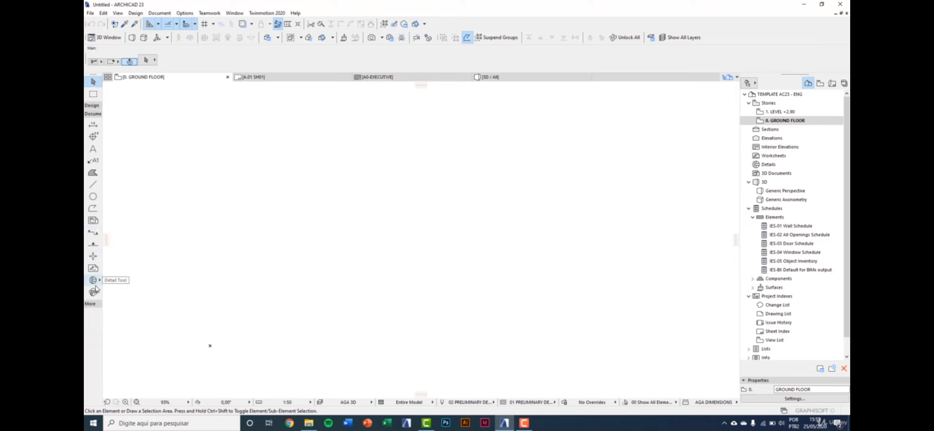
click(93, 113)
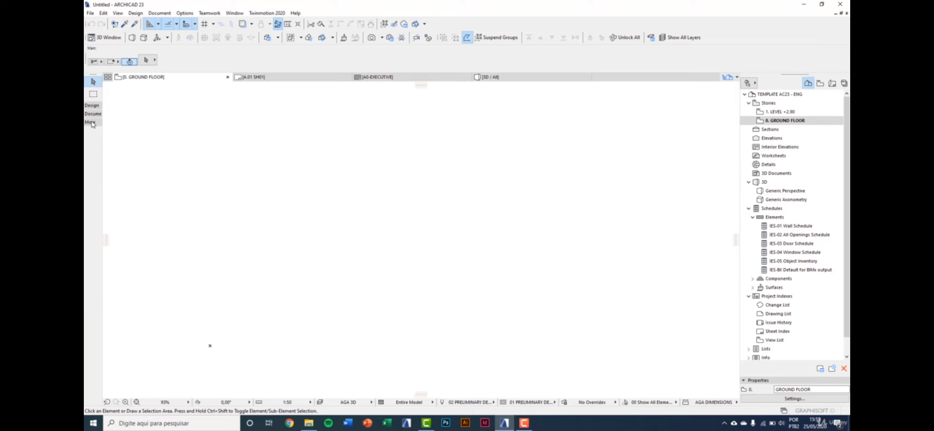
click(91, 122)
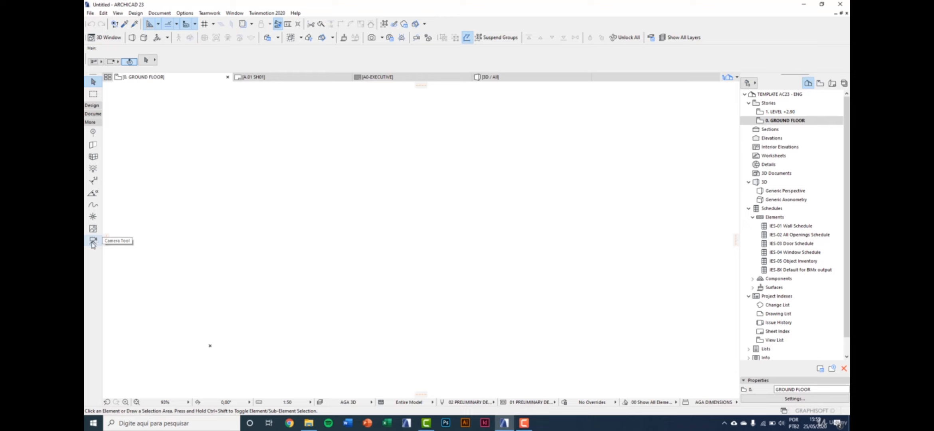
click(93, 105)
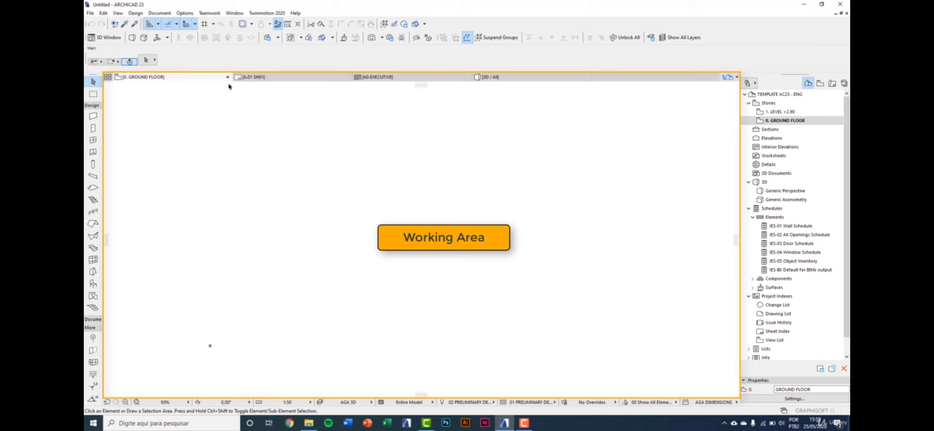
- View the A.01 SH01, A0-EXECUTIVE and 3D / All windows in turn, and return to the Ground Floor plan
click(249, 77)
mouse_move(378, 81)
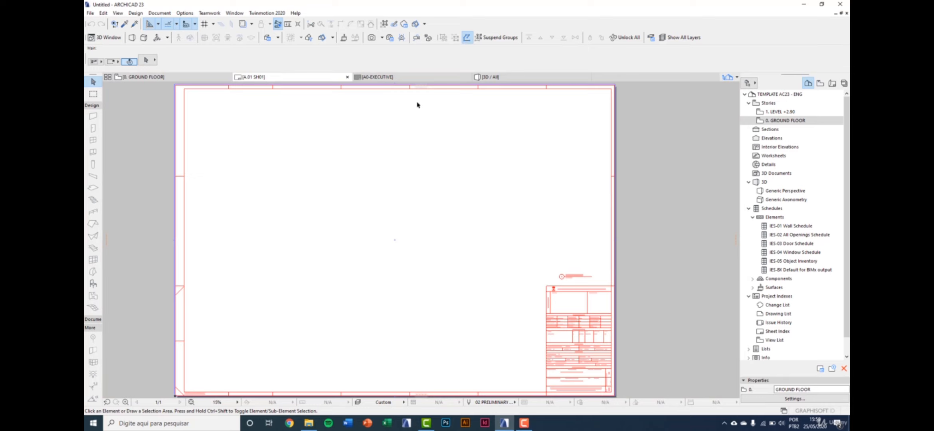
click(423, 78)
click(514, 80)
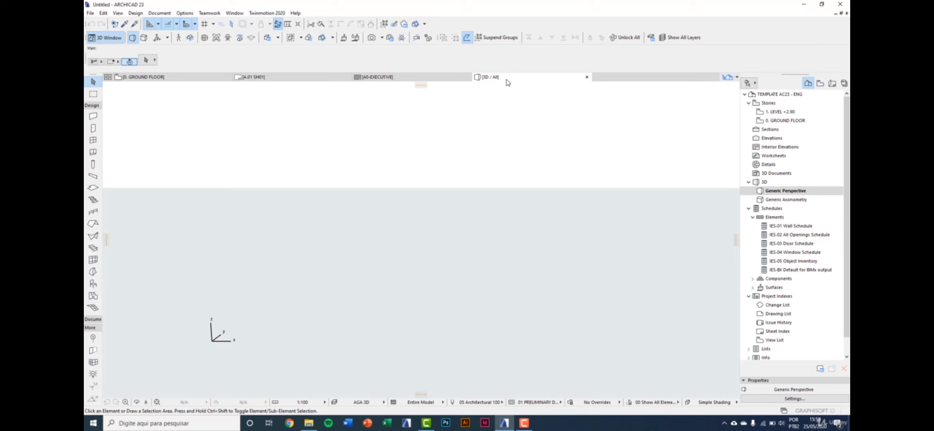
click(210, 78)
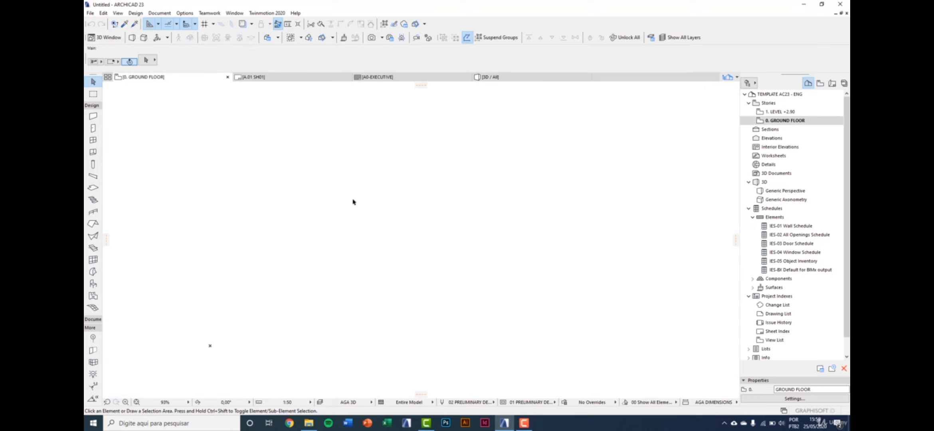
- Review the zoom and scale options of the Quick Options bar, keeping the scale at 1:50
click(137, 403)
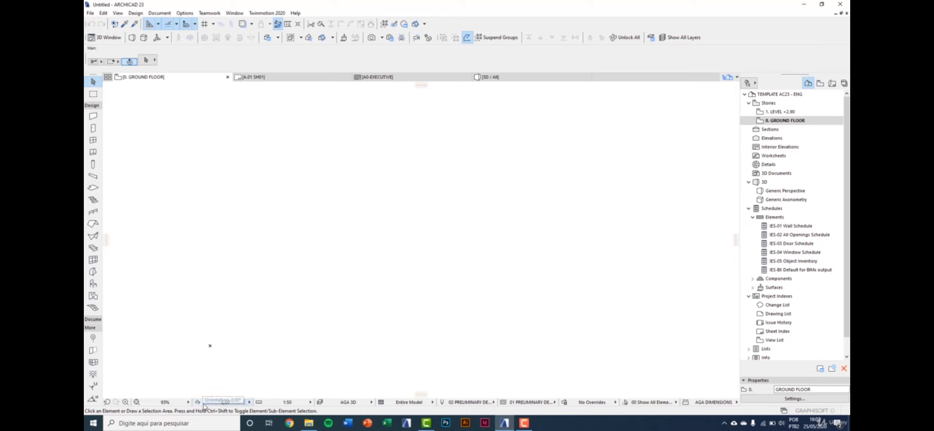
click(288, 402)
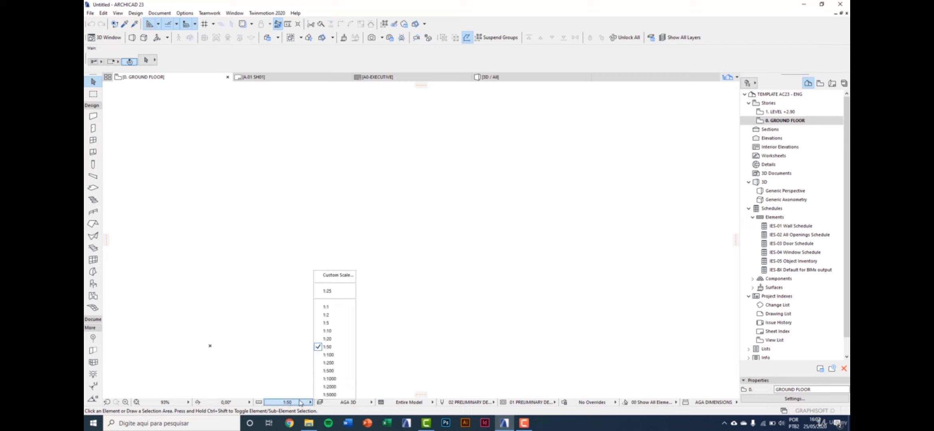
click(300, 402)
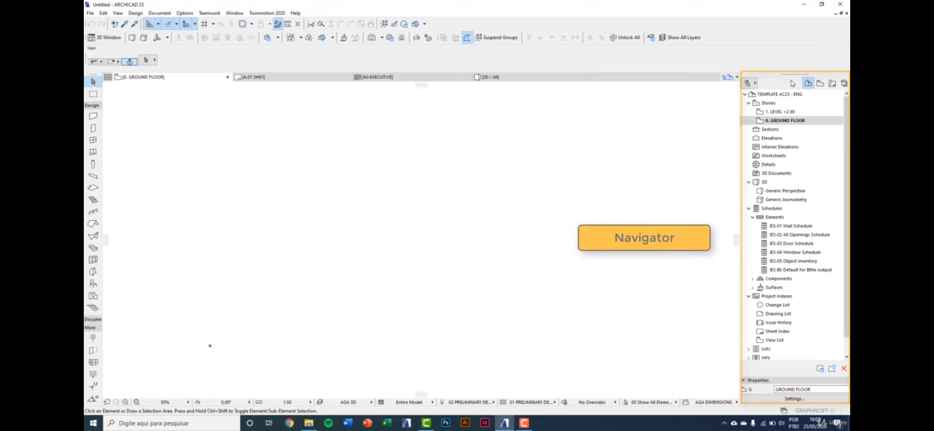
- Undock the Navigator palette into the working area and close it
drag(776, 82, 586, 172)
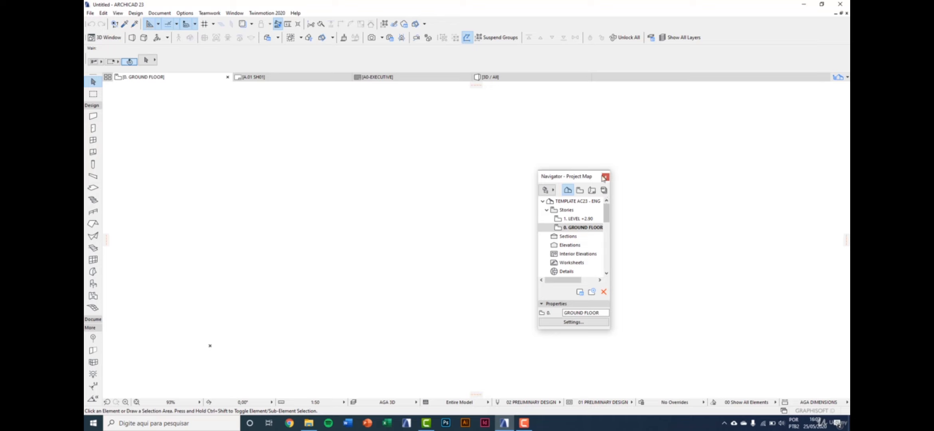
click(605, 177)
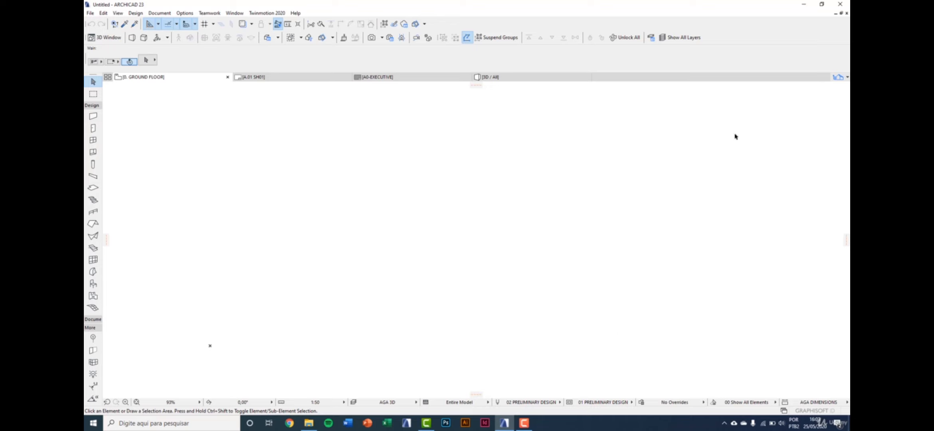
- Open the Pop-up Navigator, look through its View Map and Layout Book, and return to the Project Map
click(844, 80)
click(844, 80)
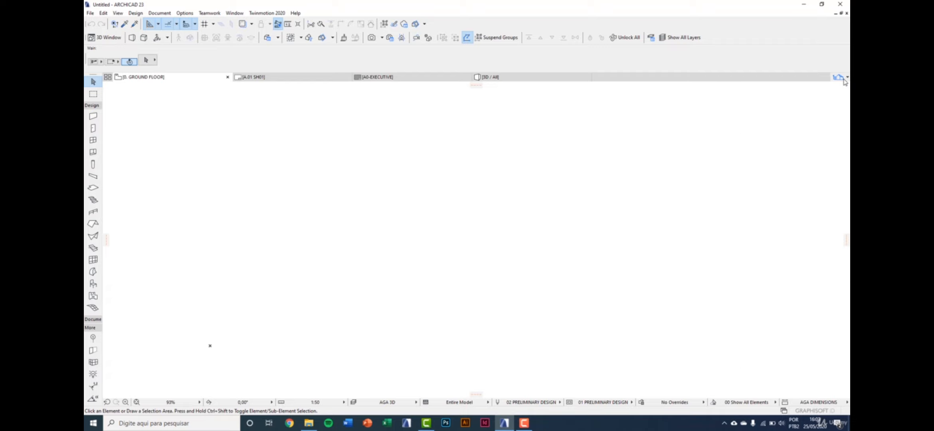
click(844, 81)
click(827, 91)
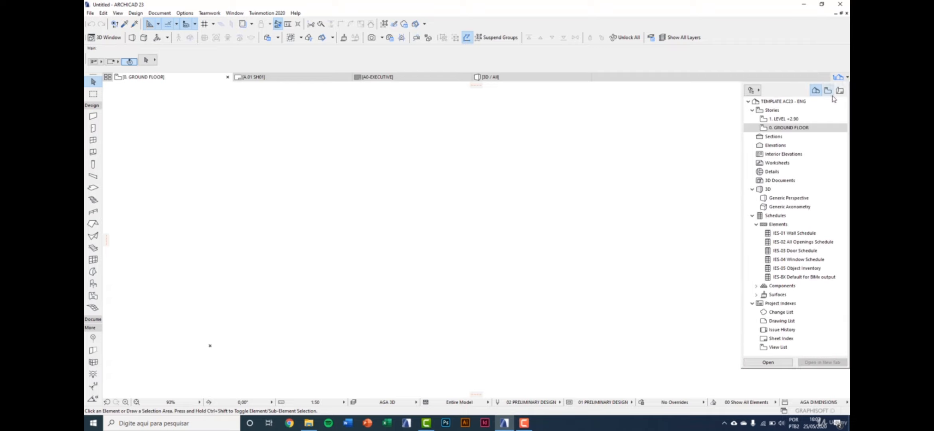
click(839, 91)
click(815, 91)
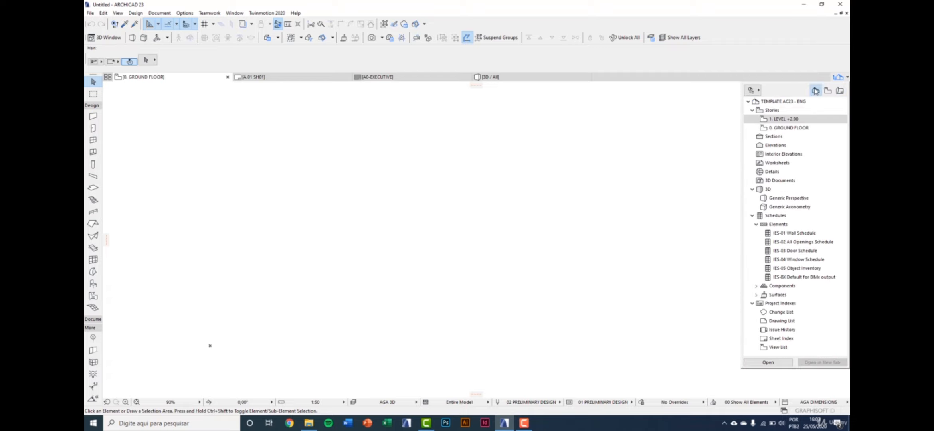
- Replace the Pop-up Navigator with the Navigator palette, dock it beside the drawing area and widen it slightly
click(845, 80)
click(845, 80)
click(845, 80)
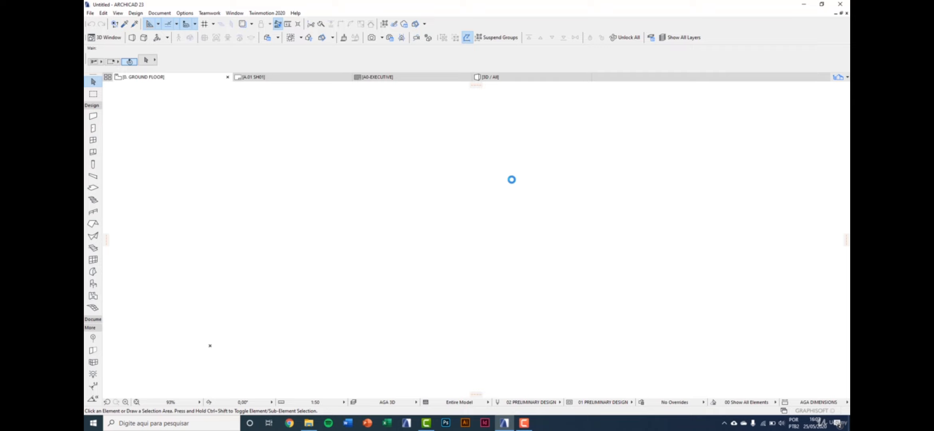
click(234, 13)
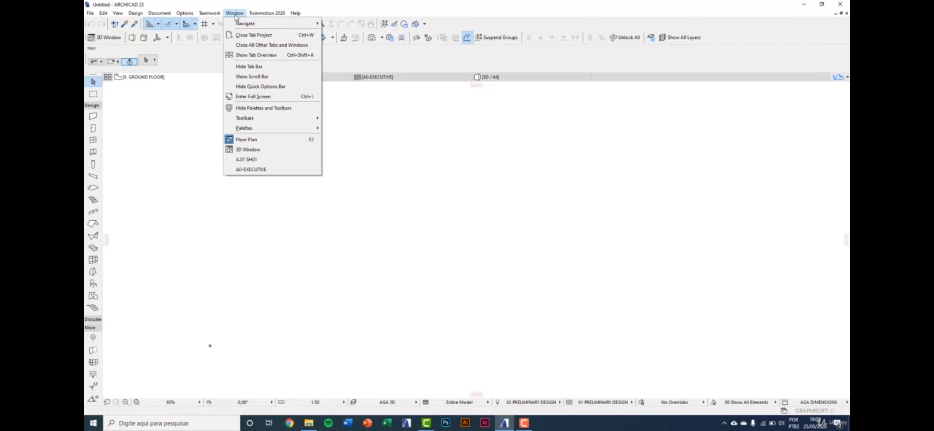
mouse_move(281, 128)
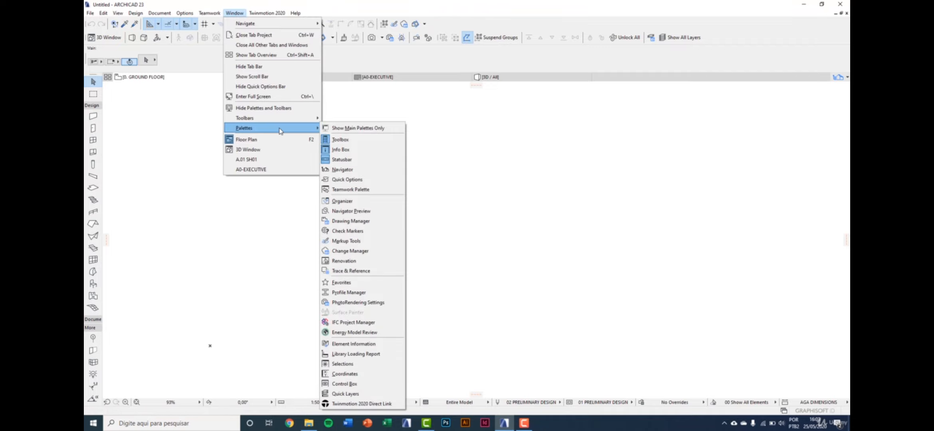
click(364, 173)
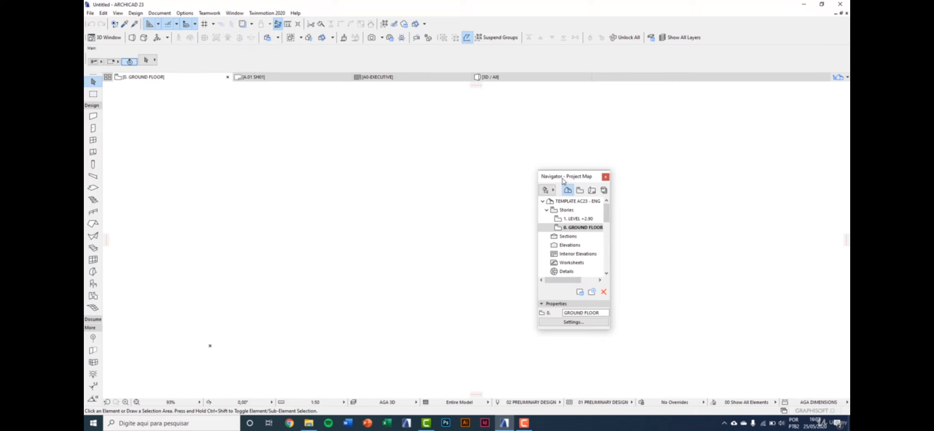
drag(562, 179, 844, 178)
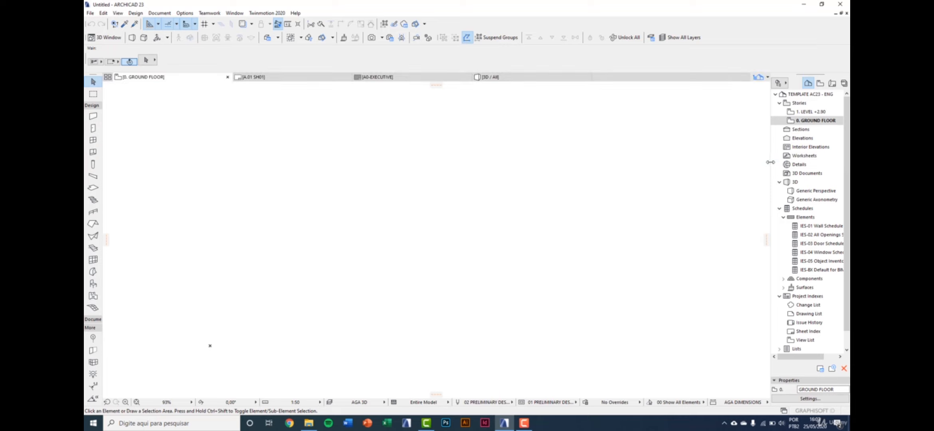
drag(770, 162, 760, 164)
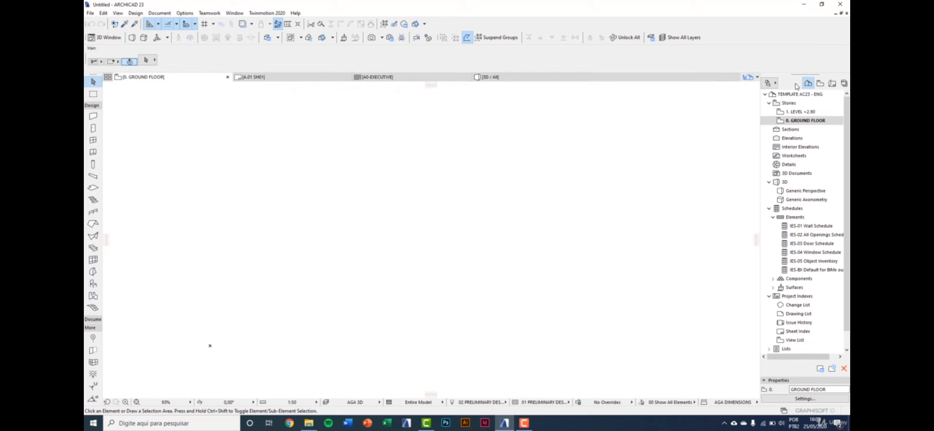
- Open the Organizer from the Navigator, show the View Map beside the Layout Book, and close it
click(771, 84)
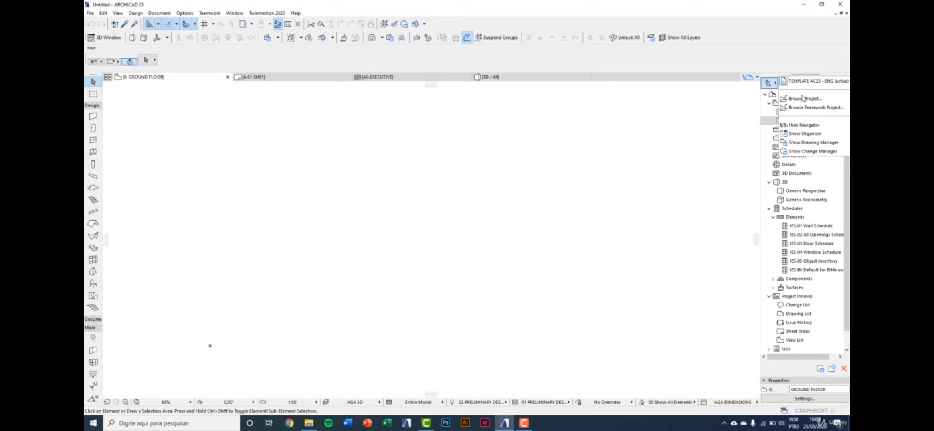
click(801, 135)
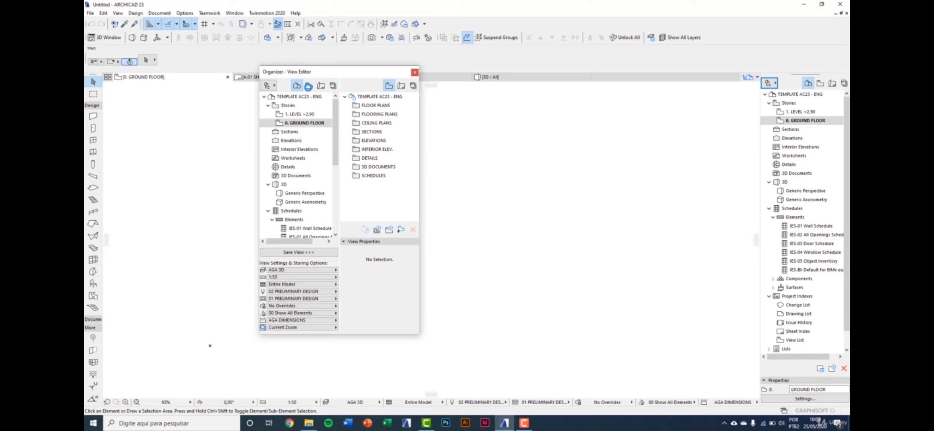
click(308, 86)
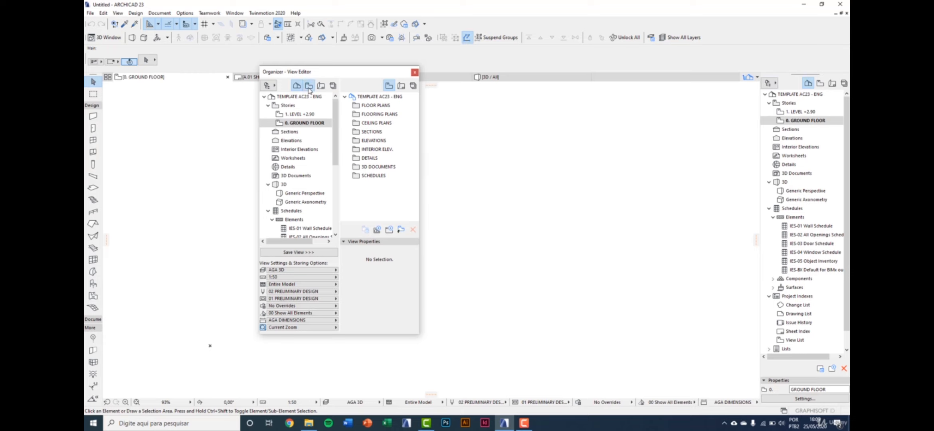
click(401, 86)
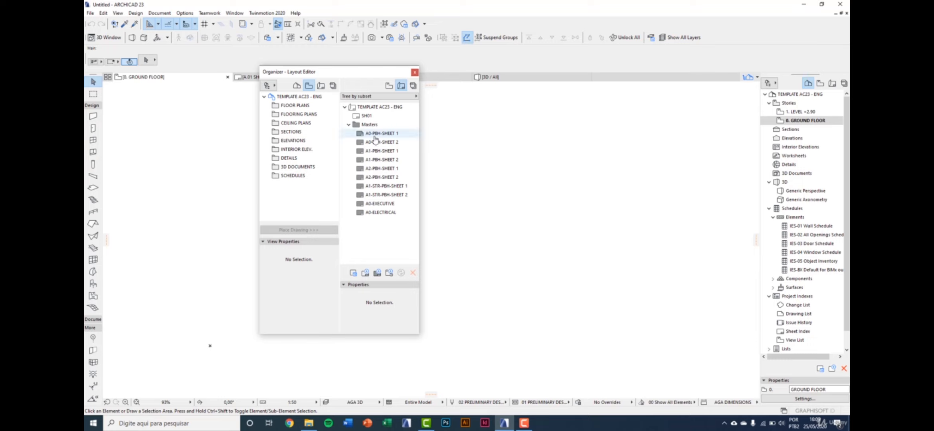
click(414, 73)
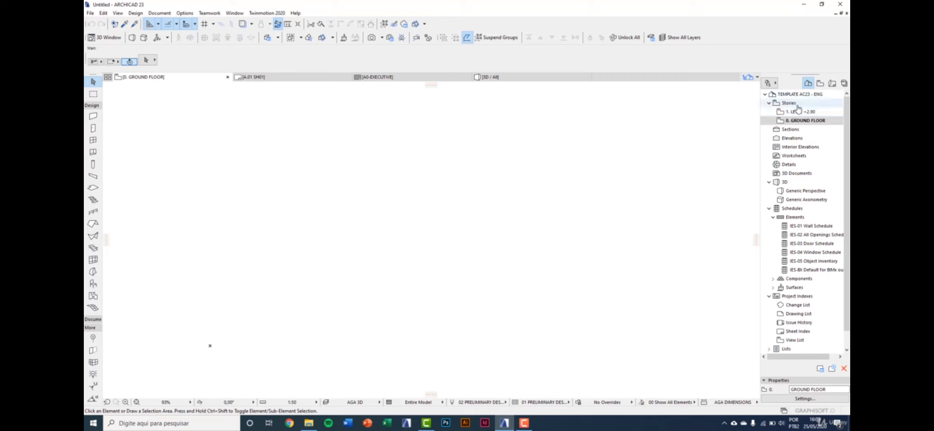
- Browse the Project Map through Sections, Elevations, the IES-03 Door Schedule and the Change List under Project Indexes
click(791, 129)
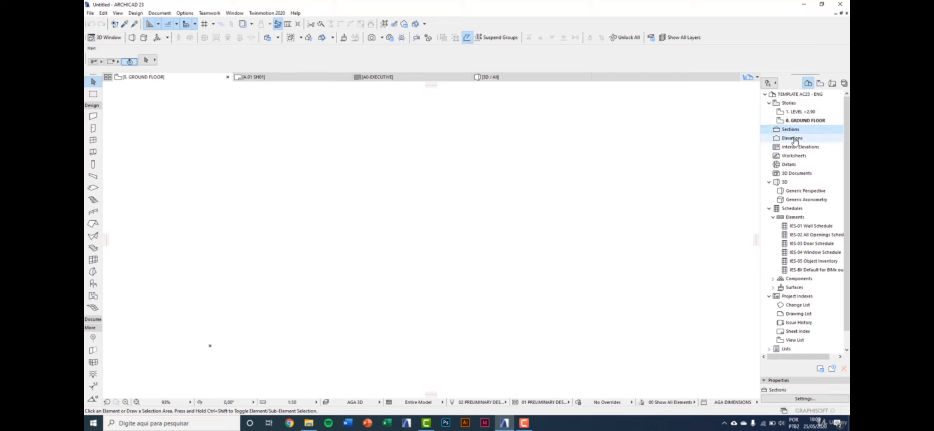
click(794, 139)
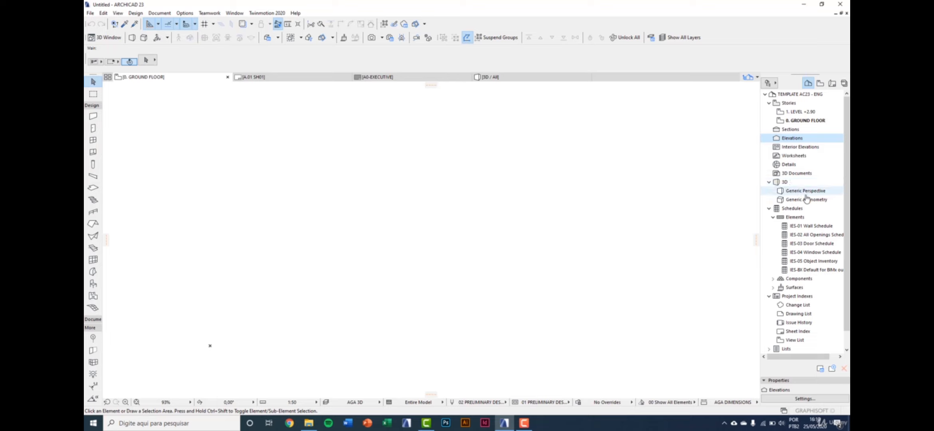
click(813, 253)
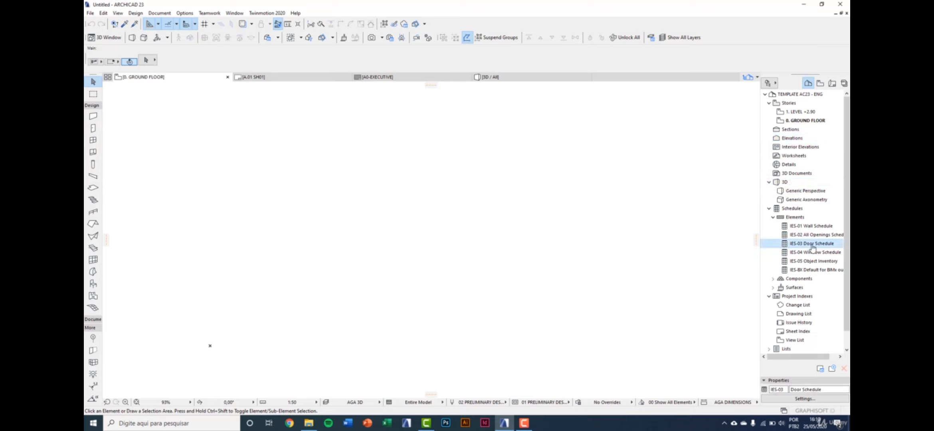
click(798, 304)
scroll(800, 318, down, 1)
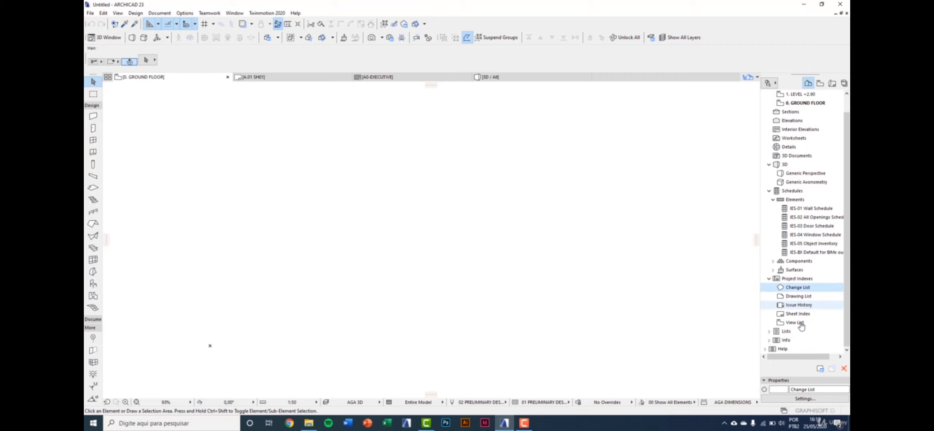
scroll(802, 326, up, 1)
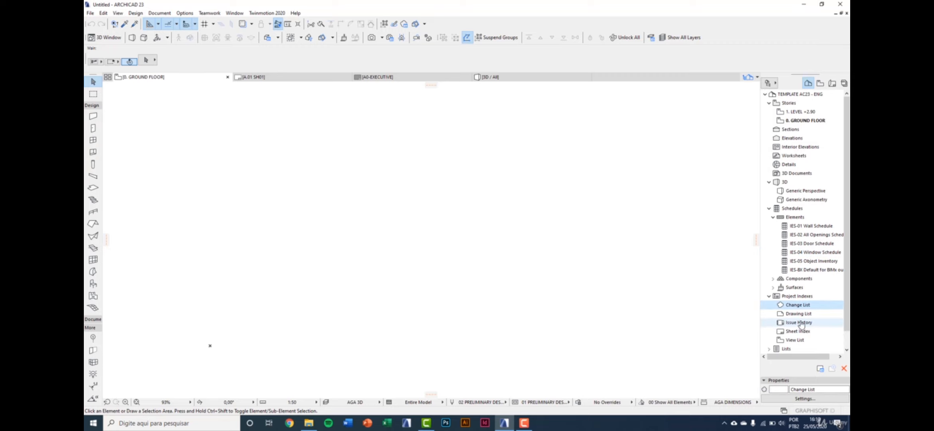
- Show the View Map, review the Save View settings for the Ground Floor, and close them without creating a view
click(820, 83)
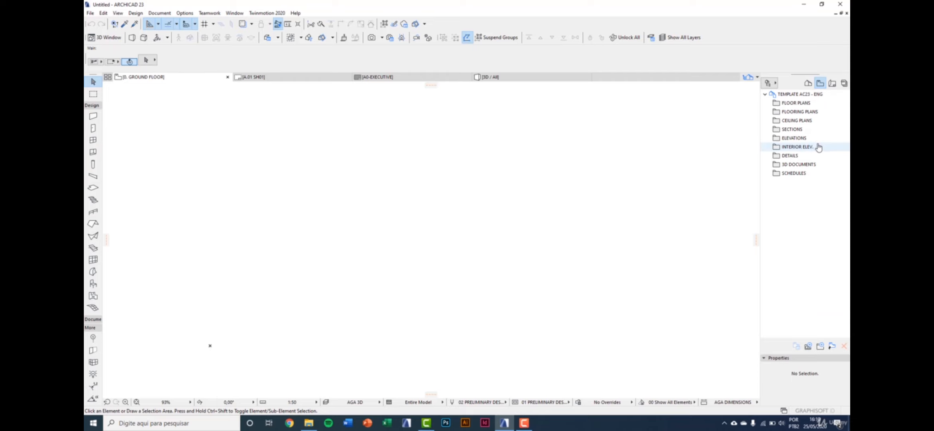
click(808, 346)
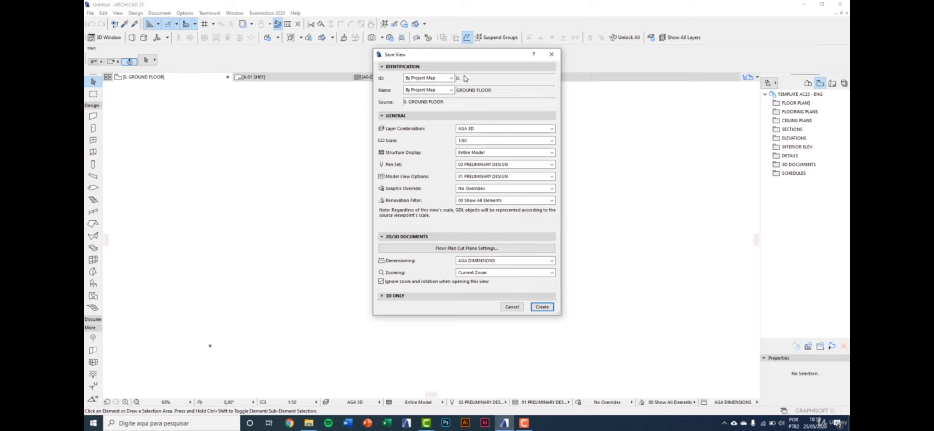
drag(465, 54, 447, 74)
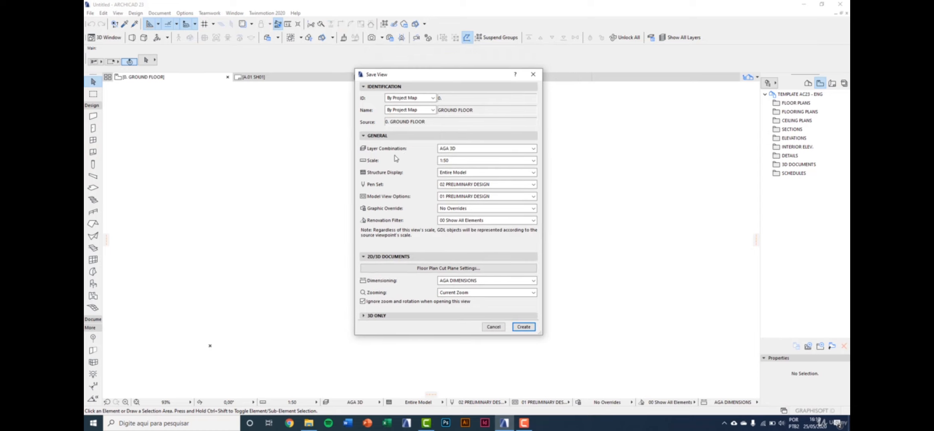
click(446, 151)
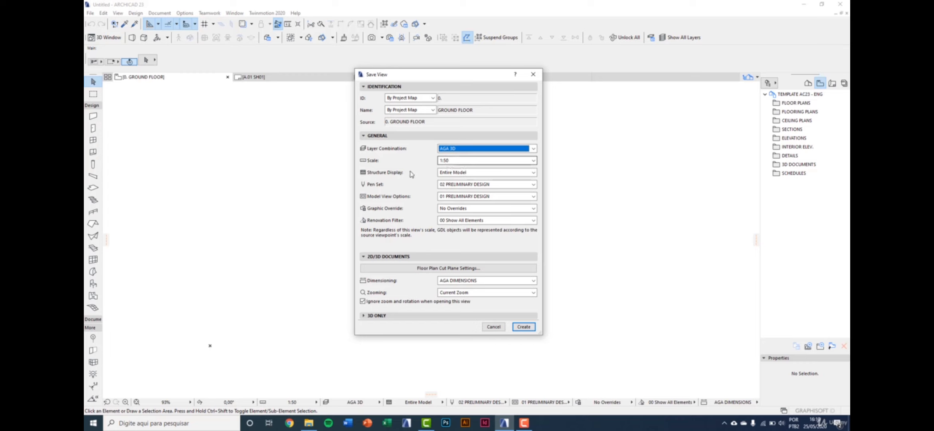
click(450, 175)
click(449, 174)
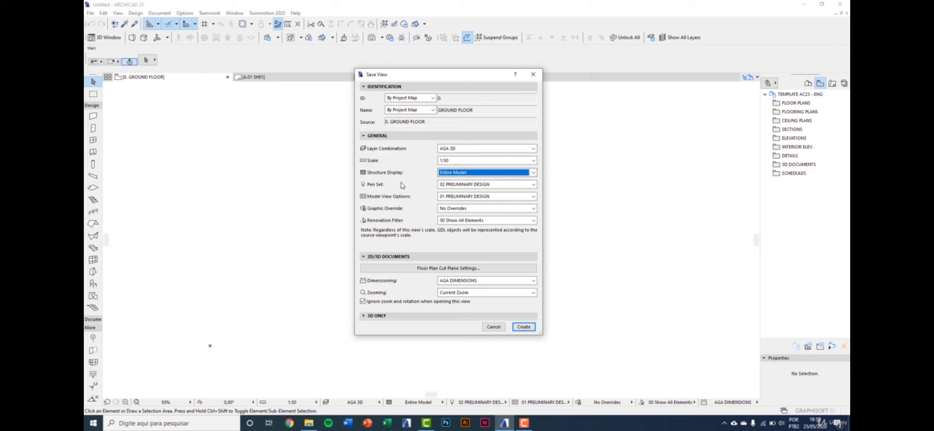
click(452, 221)
click(451, 221)
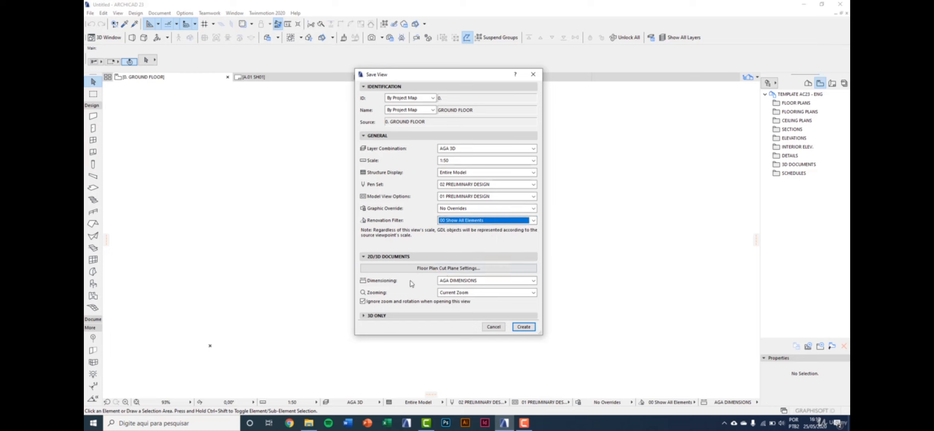
click(534, 75)
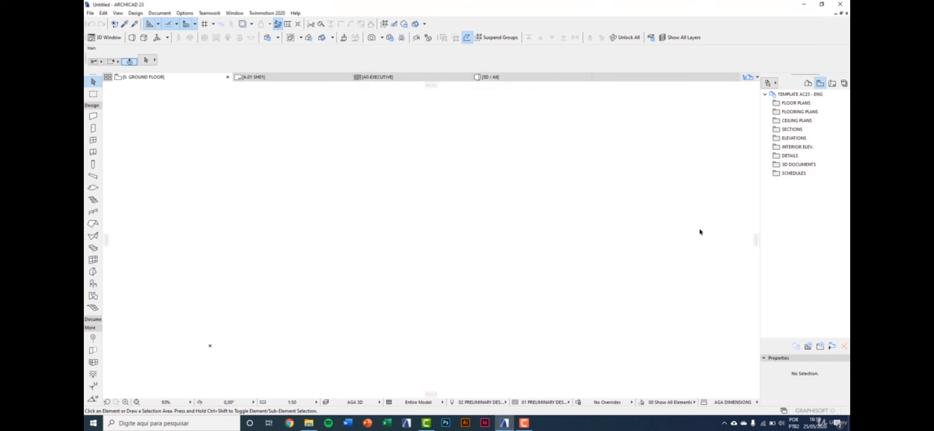
- Show the Layout Book, open layout SH01 and examine its title block up close
click(833, 84)
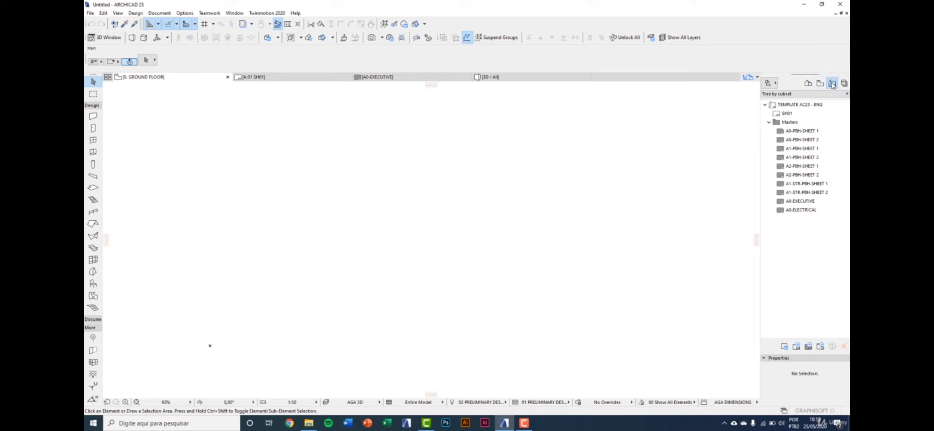
double_click(787, 114)
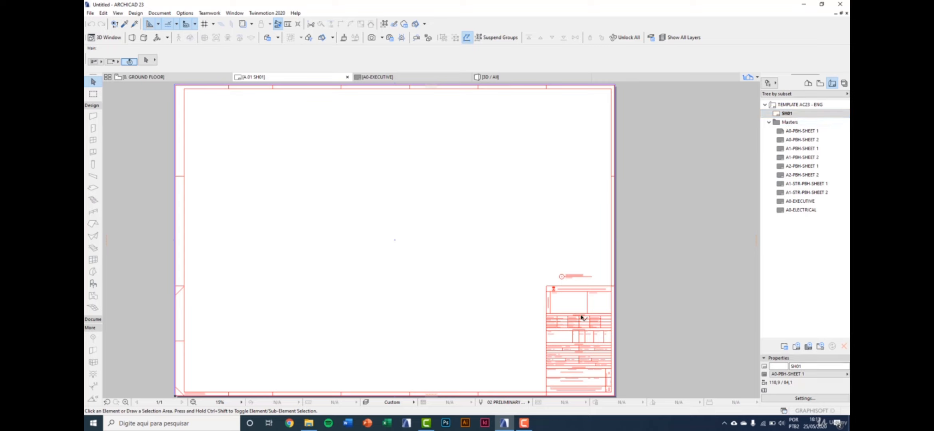
scroll(584, 326, up, 5)
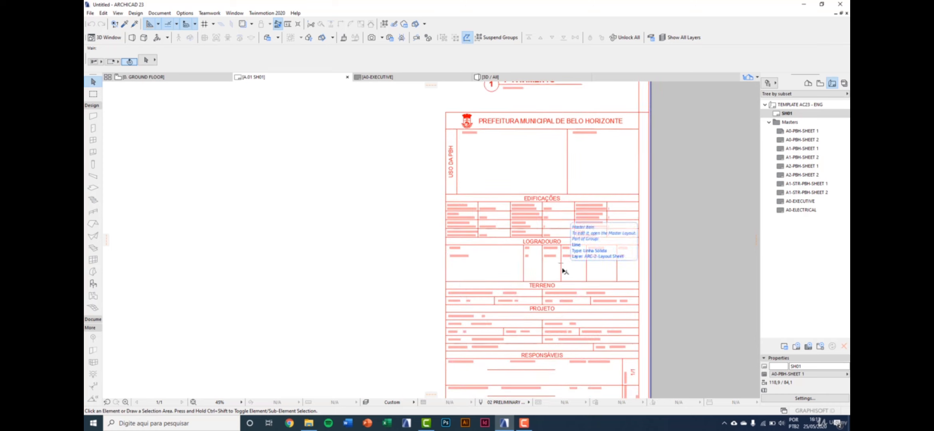
scroll(565, 272, down, 3)
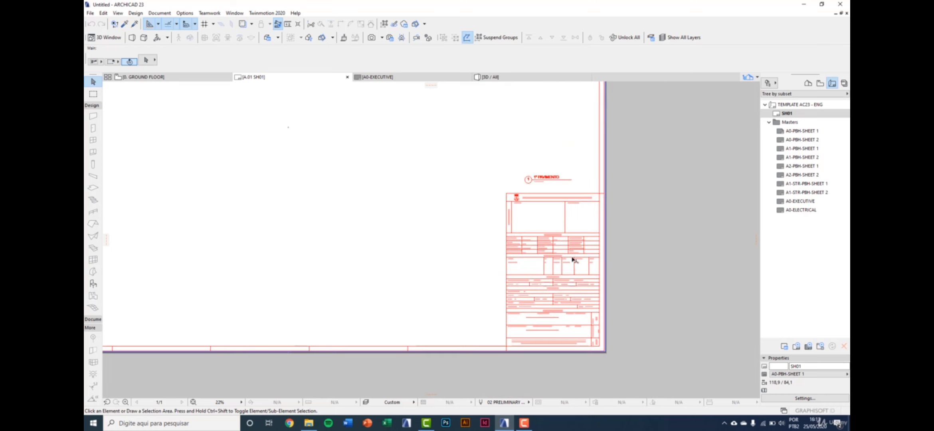
- Show the Publisher Sets, switch to the 2 - Layouts set, and inspect its output format and SH01 item
click(844, 83)
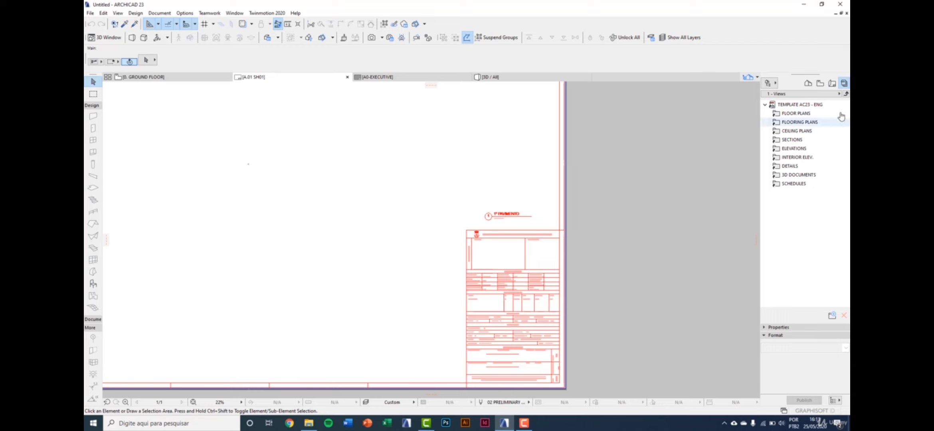
click(800, 102)
click(799, 94)
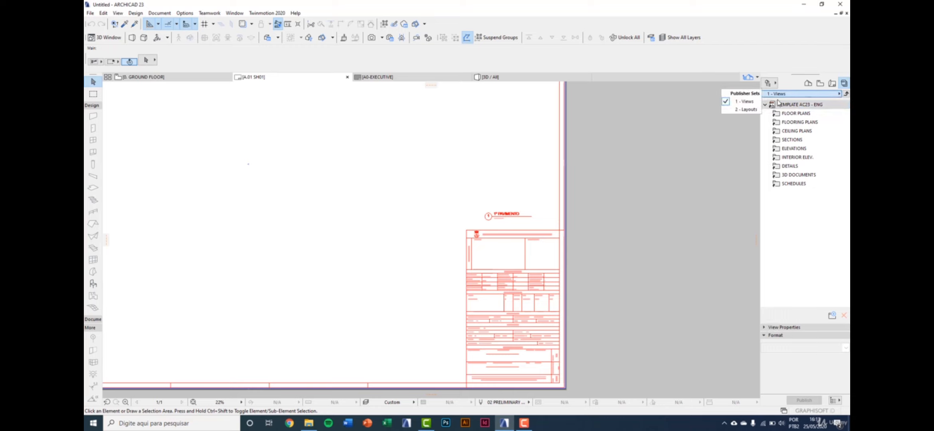
click(743, 106)
click(801, 105)
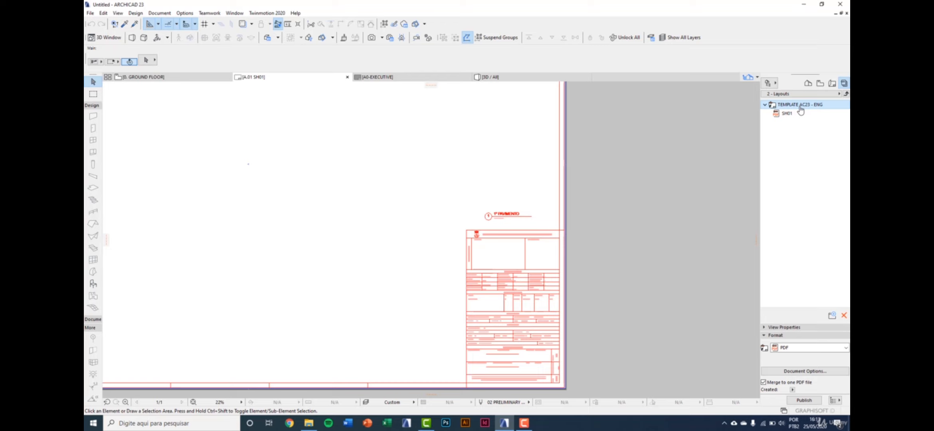
click(806, 113)
click(792, 107)
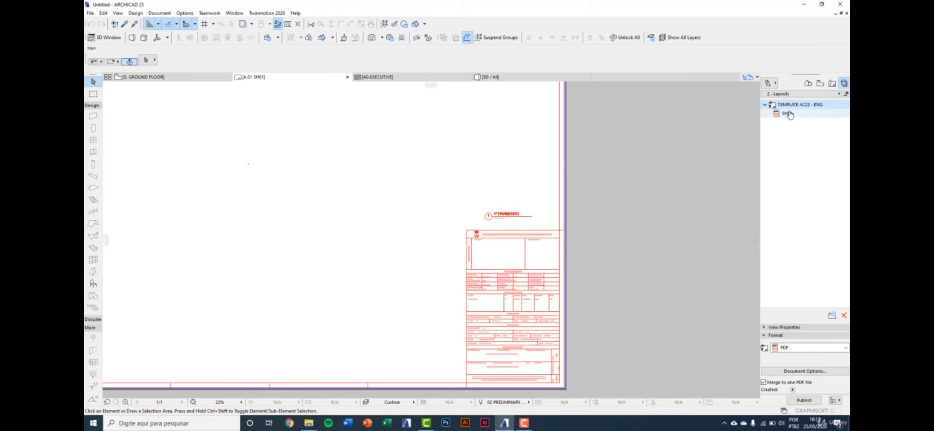
double_click(789, 114)
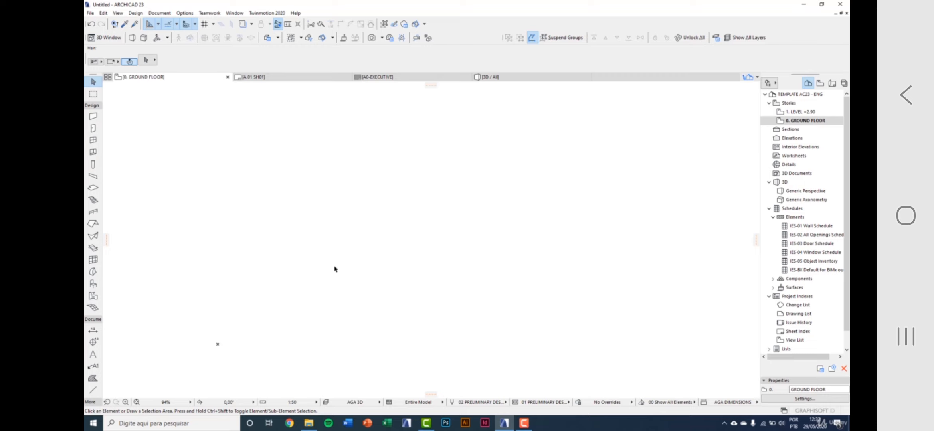
- Activate the Wall tool, look over its geometry methods, and open the Wall Default Settings
click(94, 117)
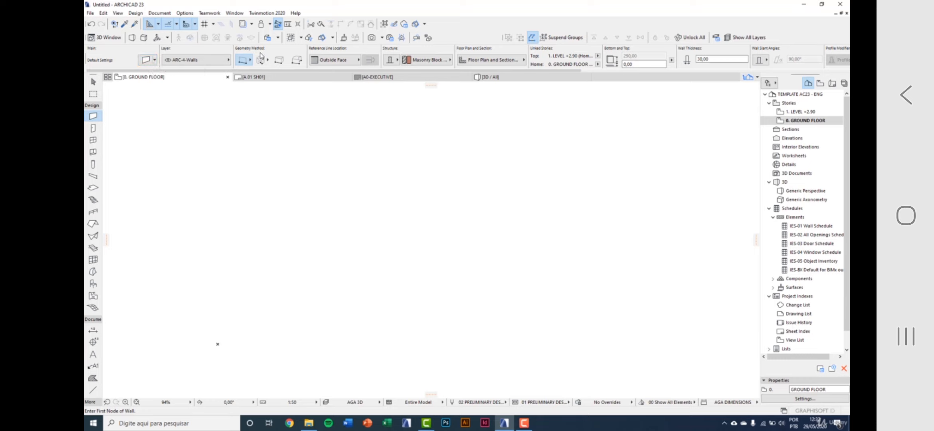
click(250, 61)
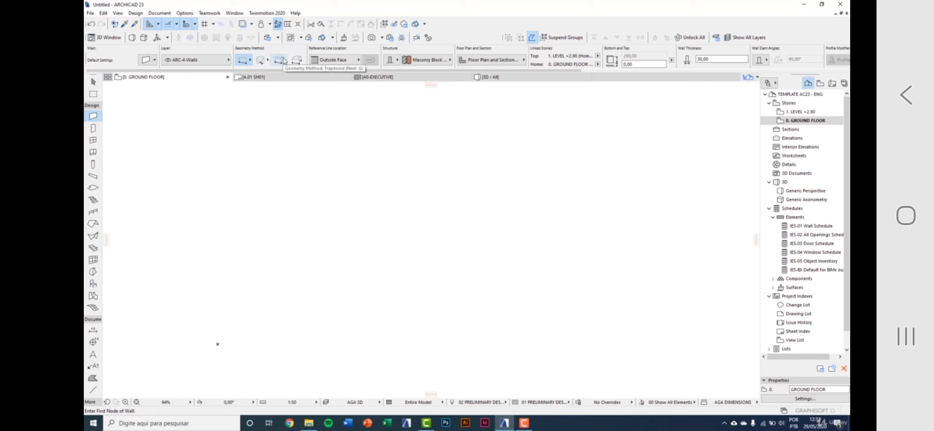
click(148, 64)
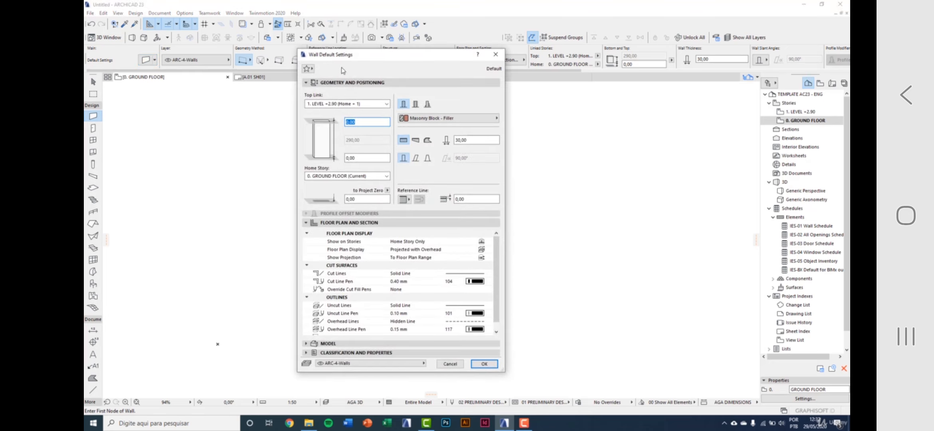
- Keep the wall top linked to 1. LEVEL +2,90 (Home + 1) and set its top offset to -10,00
drag(353, 65, 360, 72)
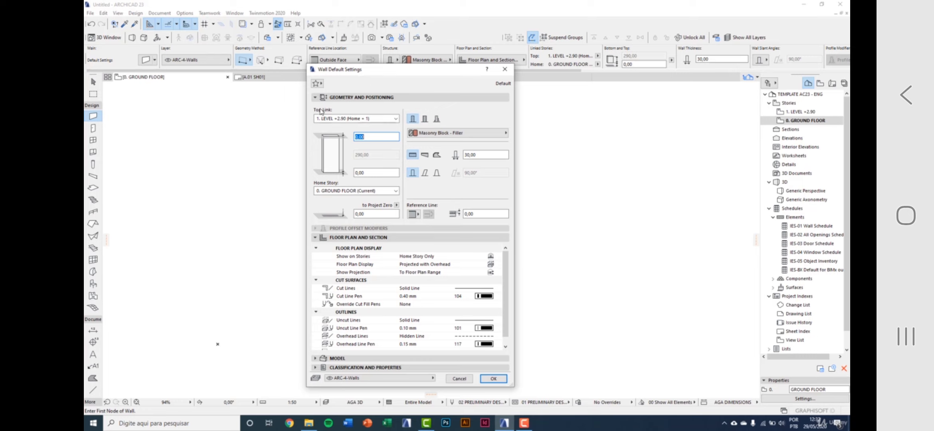
click(390, 120)
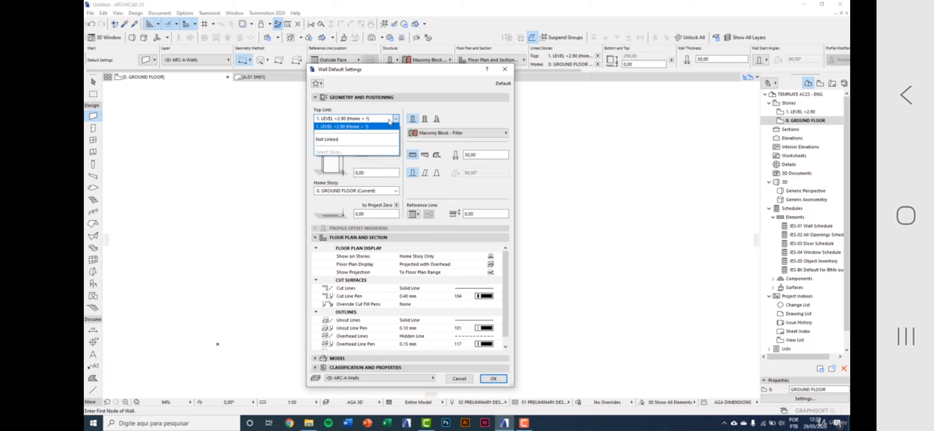
click(380, 126)
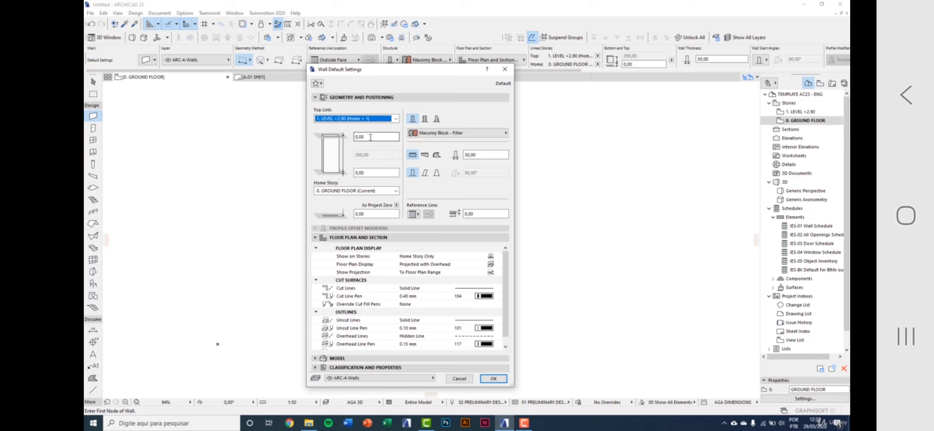
key(Tab)
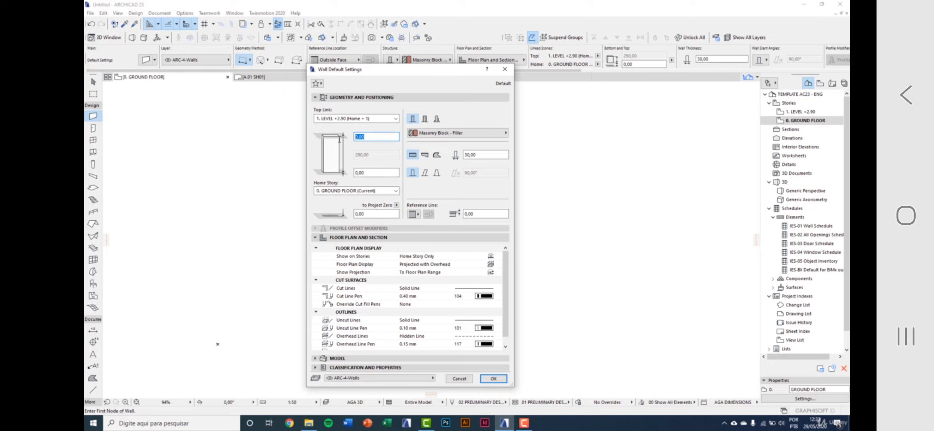
text(-10)
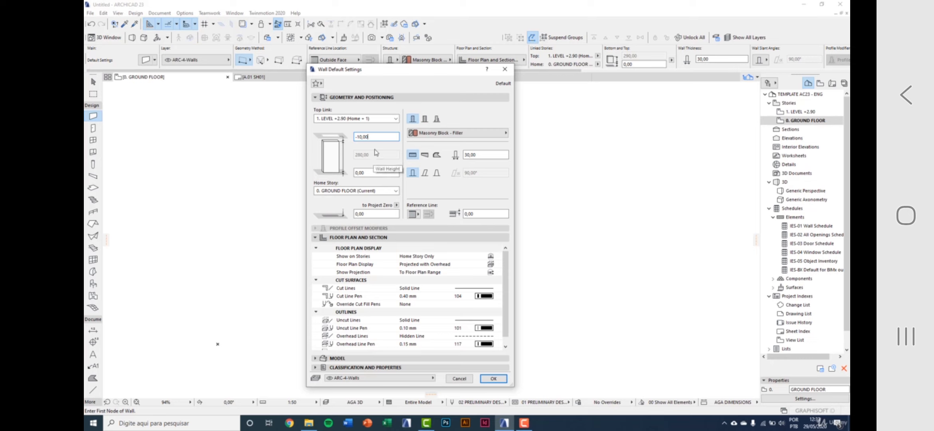
- Set the wall's Top Link to Not Linked and its height to 300,00
click(370, 118)
click(348, 139)
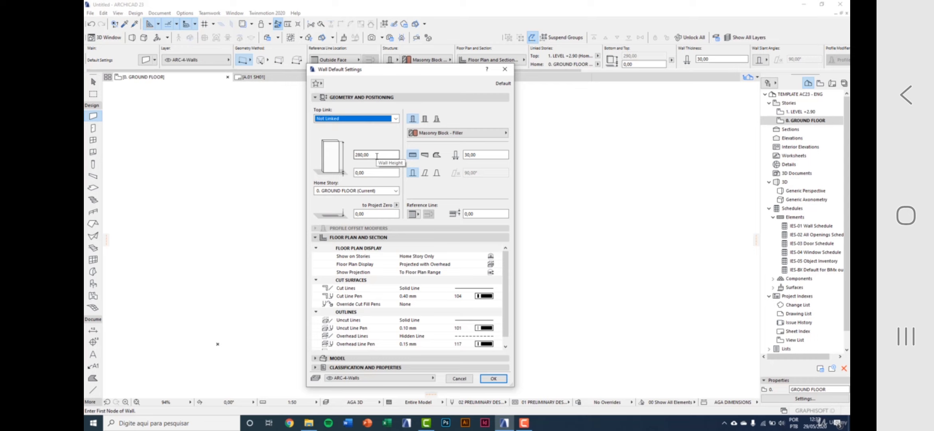
drag(377, 156, 356, 154)
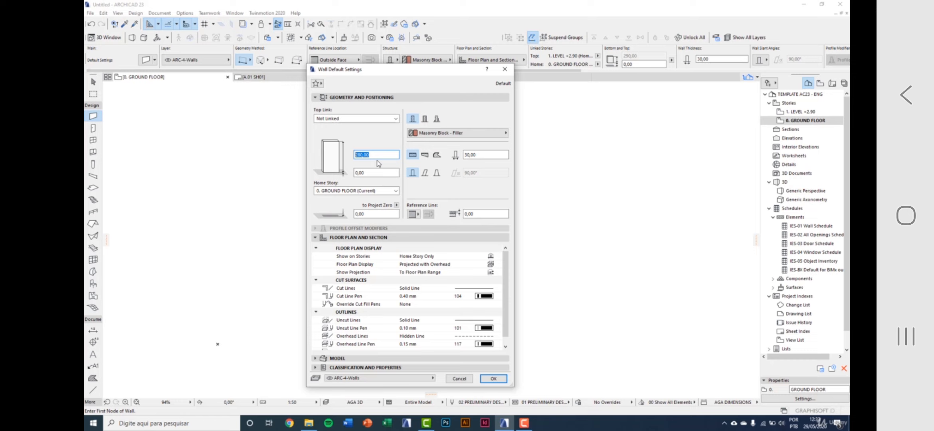
text(300,00)
- Look over the wall's base offset, Home Story choices and elevation to Project Zero
click(364, 174)
click(349, 192)
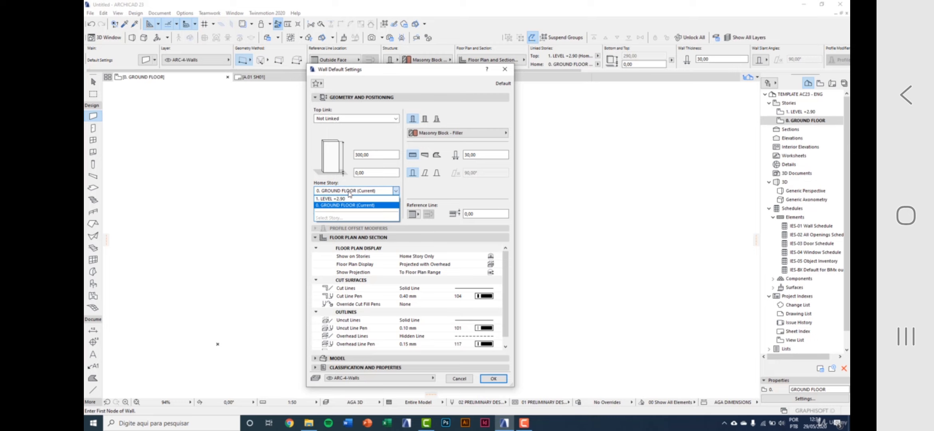
click(349, 193)
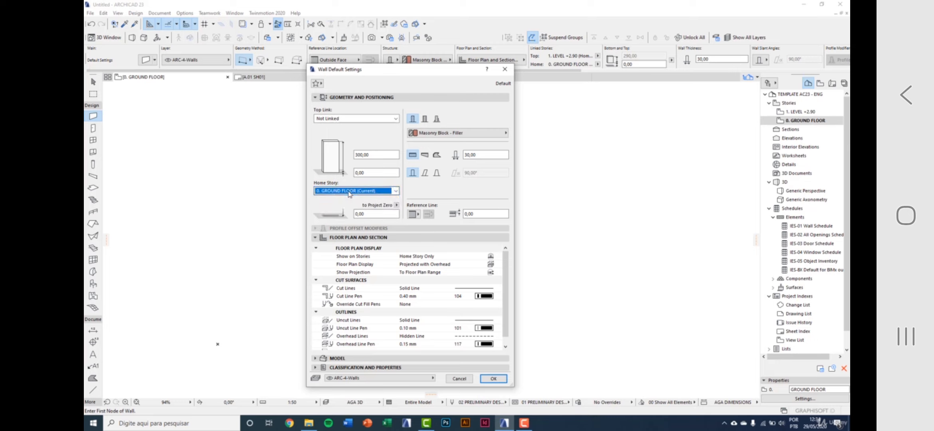
click(360, 214)
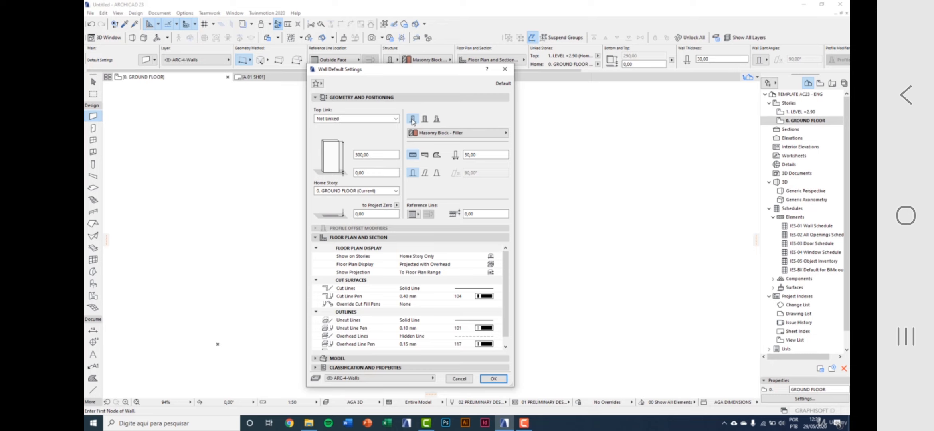
- Browse the available composite and complex profile structures for the wall, and return to the basic Masonry Block - Filler structure
click(425, 120)
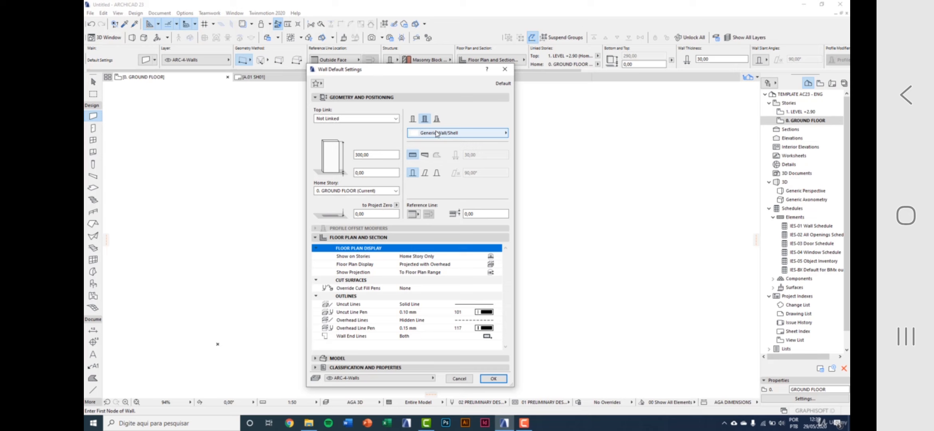
click(437, 134)
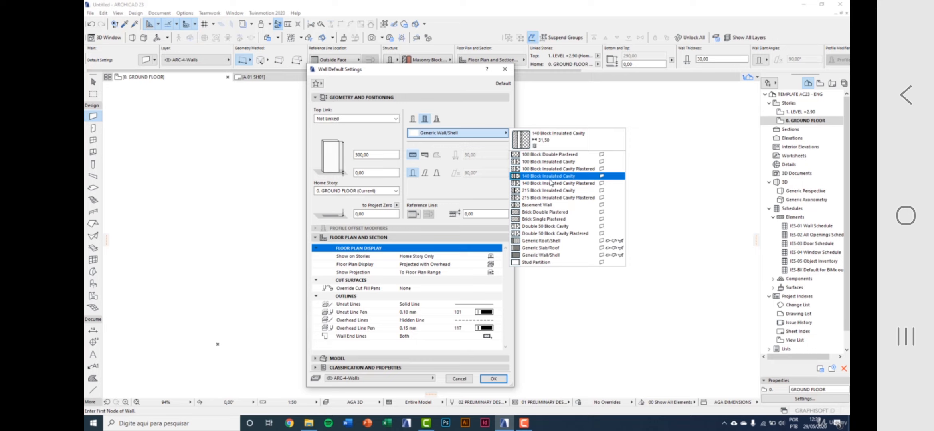
click(474, 137)
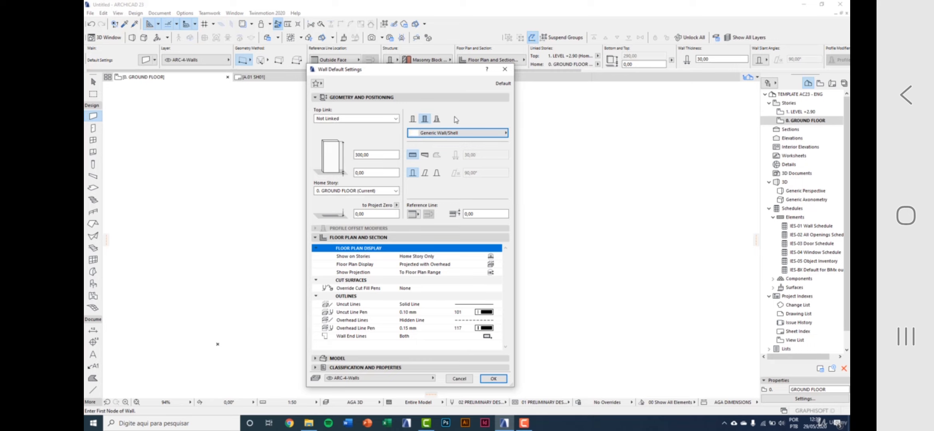
click(437, 119)
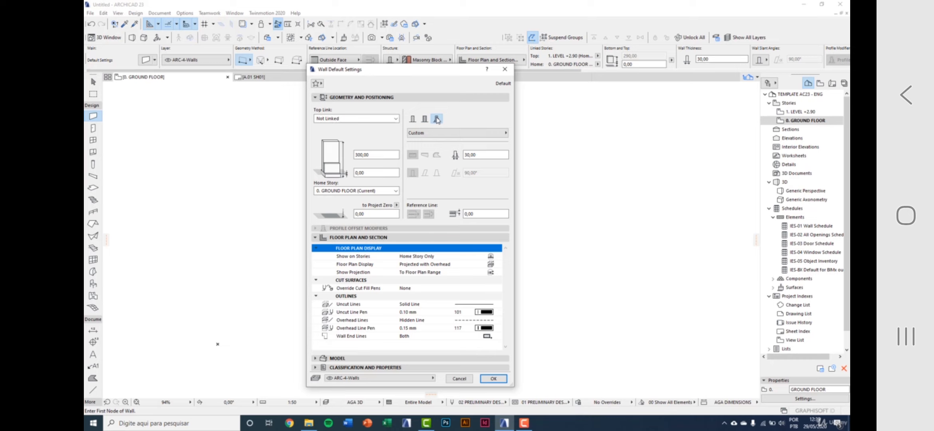
click(445, 136)
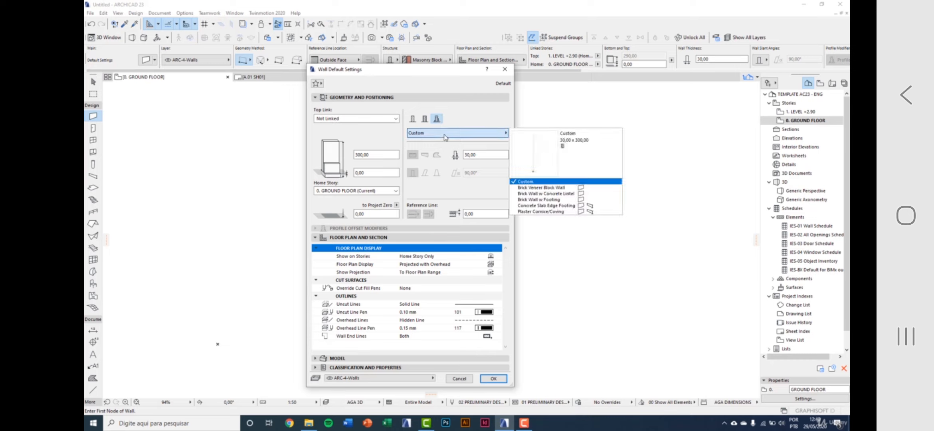
click(445, 137)
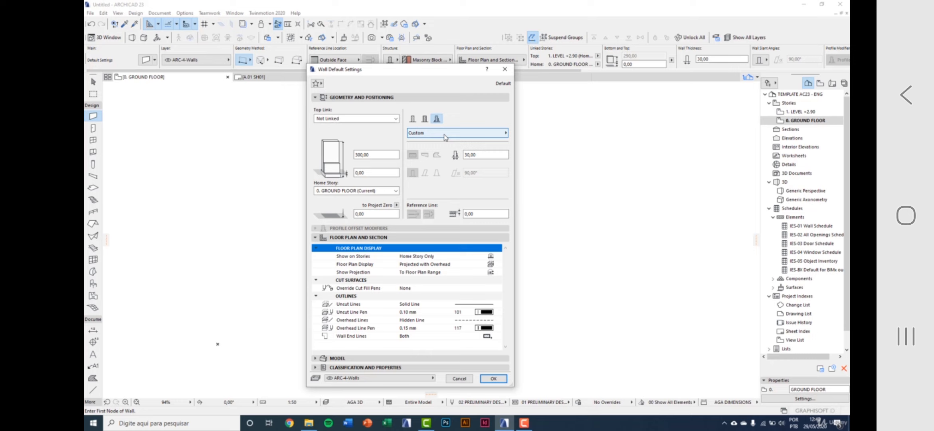
click(413, 119)
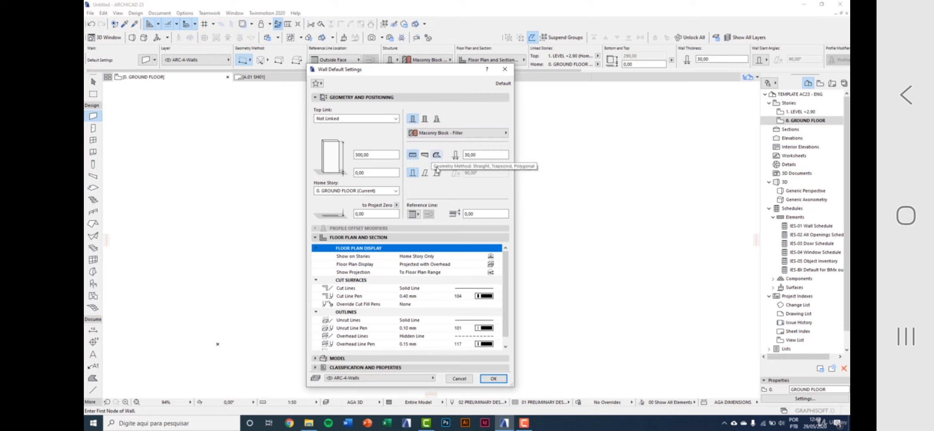
- Compare the thickness options of the polygonal and trapezoid geometry methods, and return the wall to the straight method
click(479, 157)
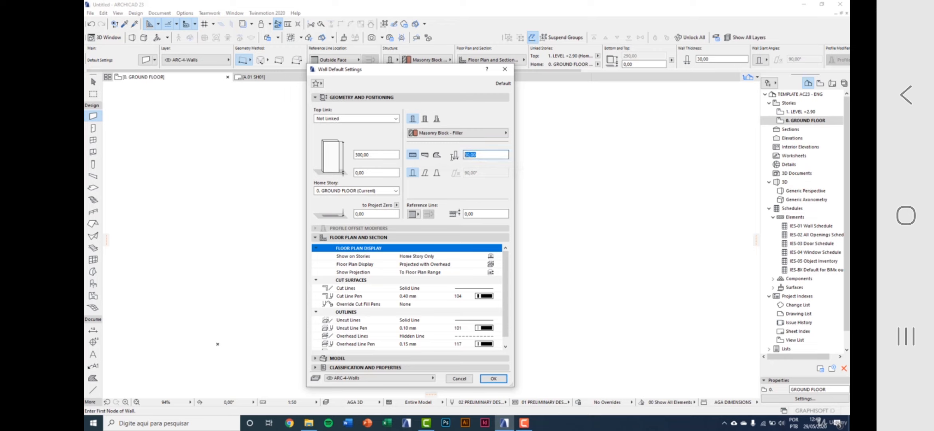
click(437, 155)
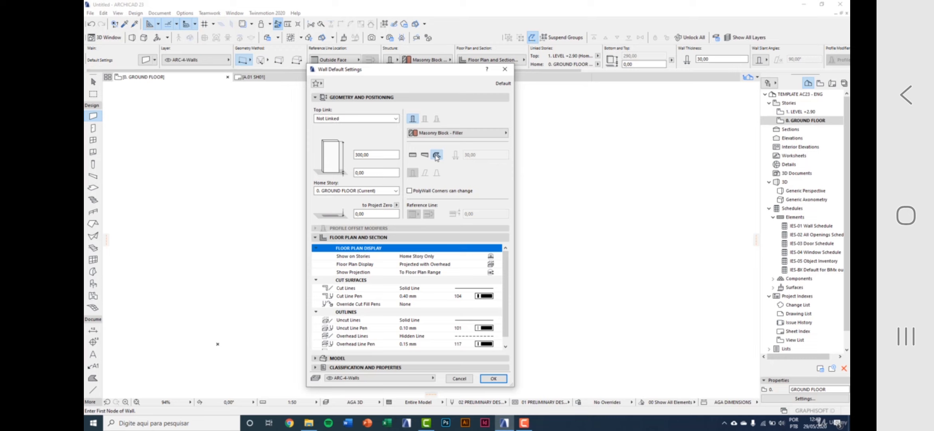
click(426, 156)
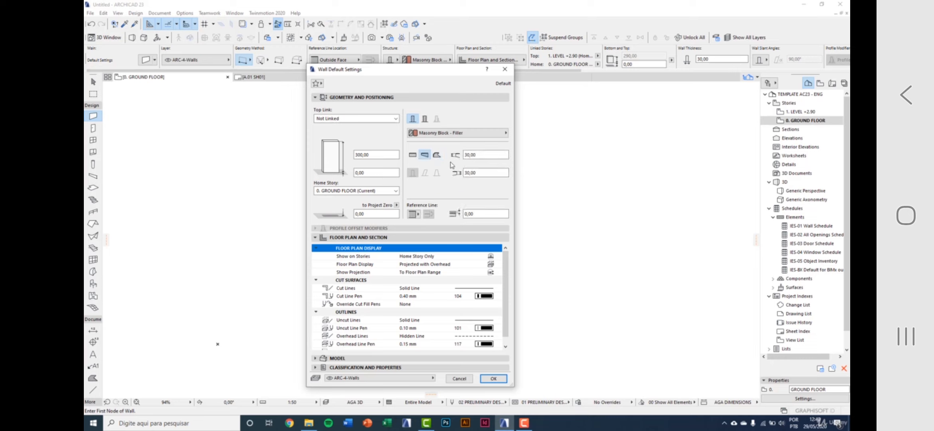
click(476, 155)
drag(476, 154, 455, 173)
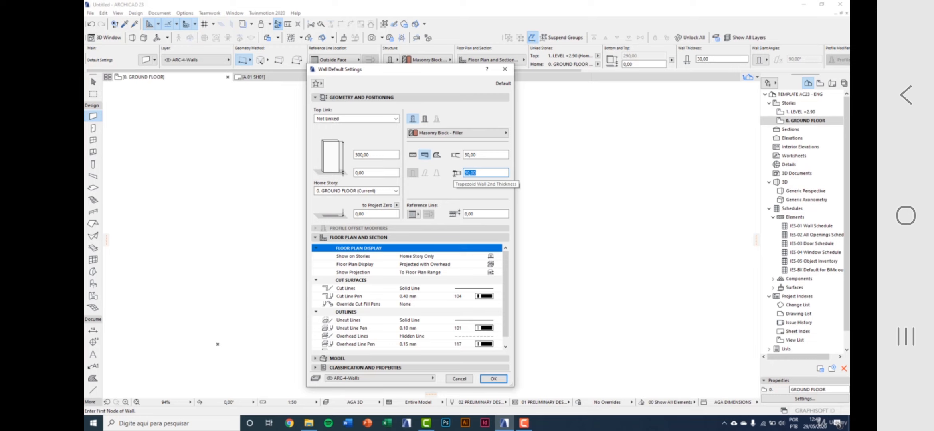
click(413, 155)
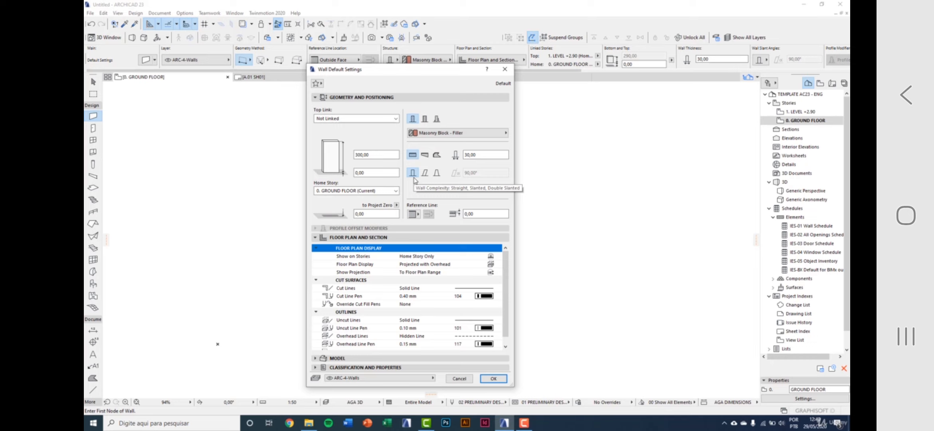
- Inspect the angle settings of slanted and double slanted walls, and return the wall complexity to straight
click(425, 173)
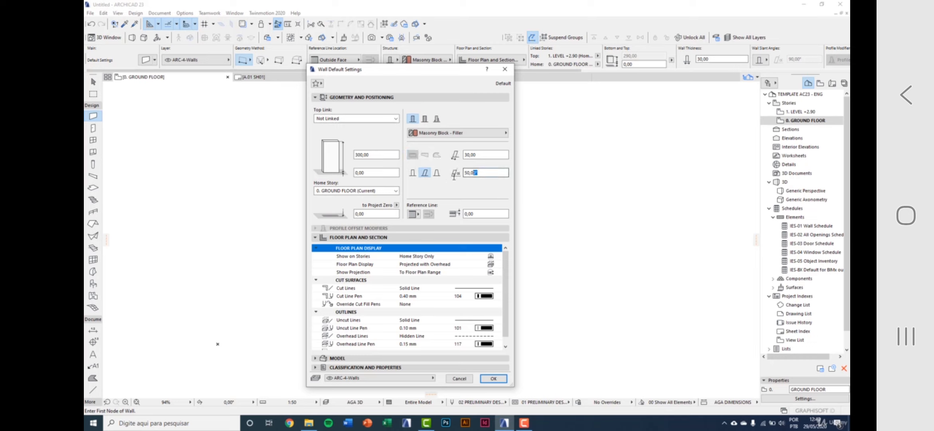
click(437, 173)
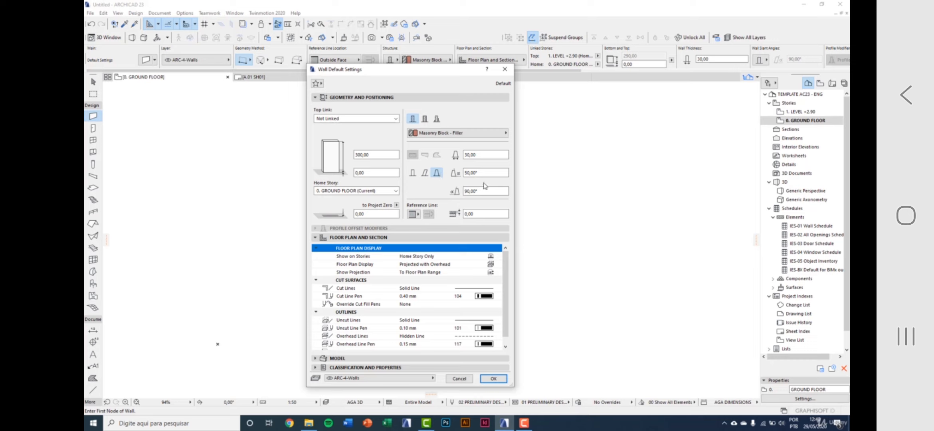
click(425, 174)
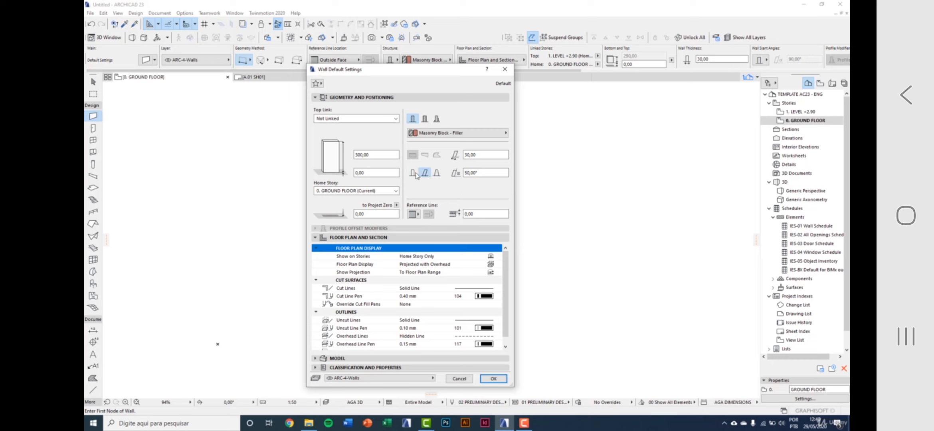
click(413, 172)
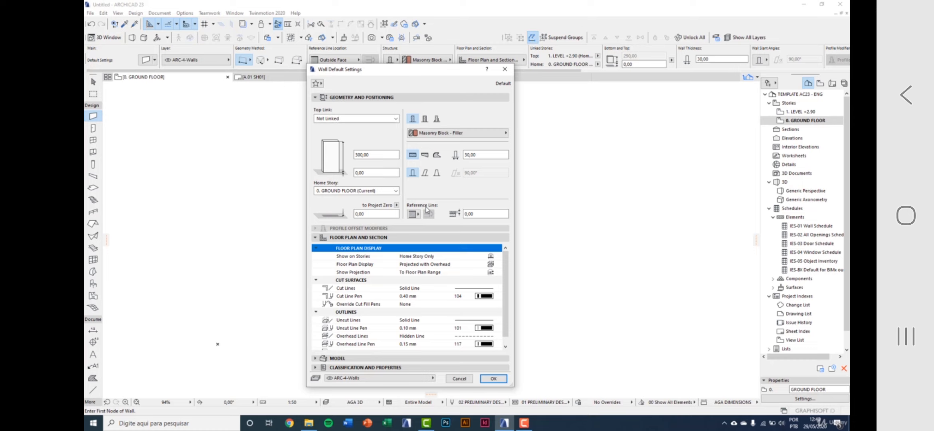
- Review the wall's reference line locations and its reference line offset without changing them
click(416, 215)
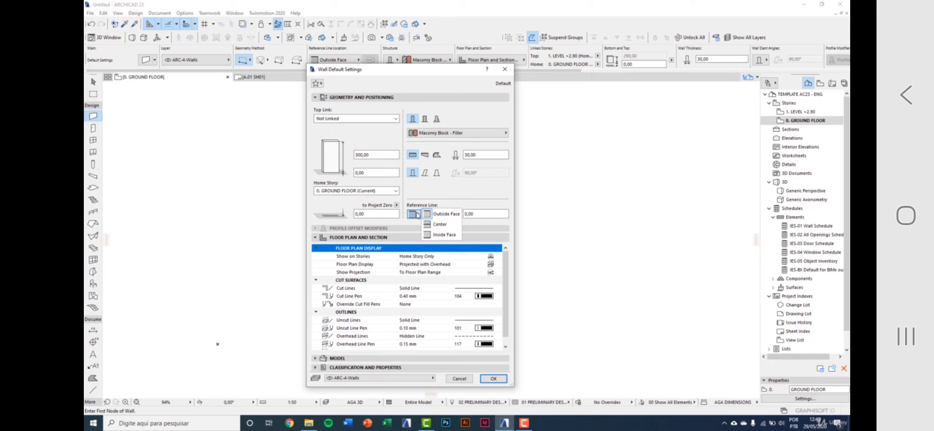
click(417, 215)
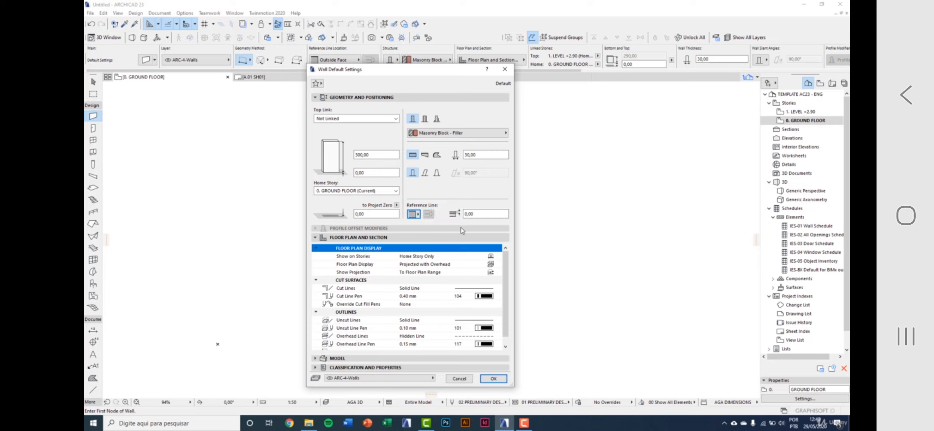
click(480, 215)
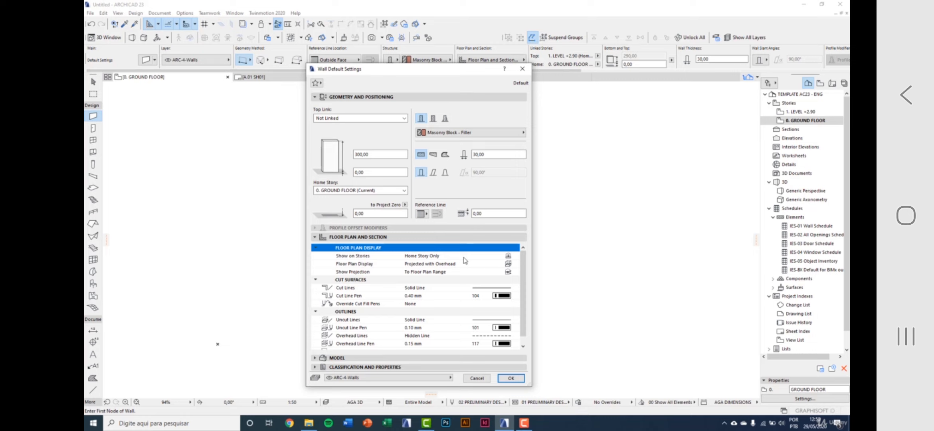
- Review the Show on Stories, Floor Plan Display and Show Projection options for the wall without changing them
click(516, 257)
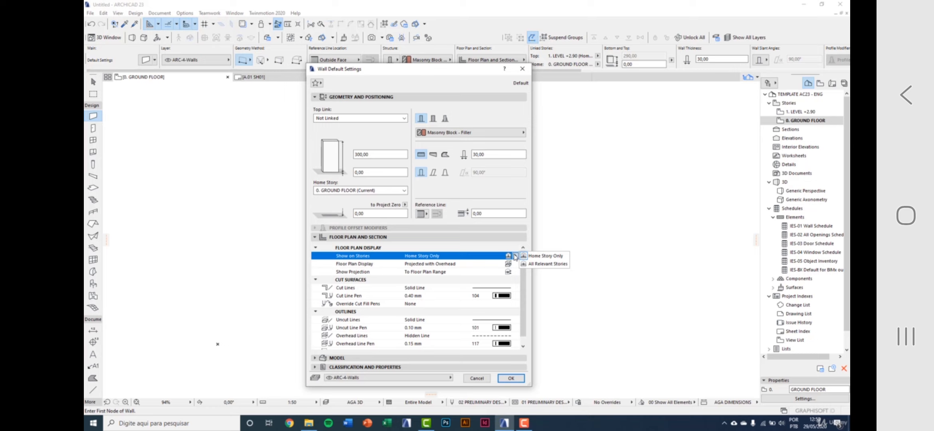
click(515, 256)
click(513, 265)
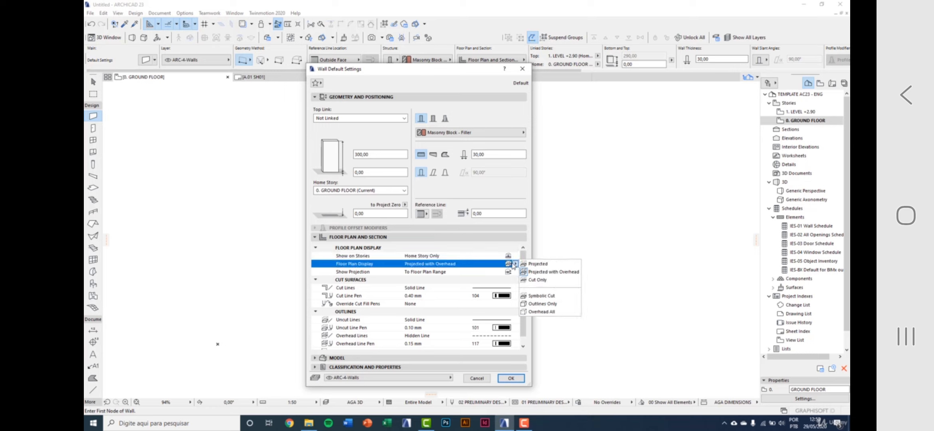
click(515, 264)
click(514, 266)
click(515, 272)
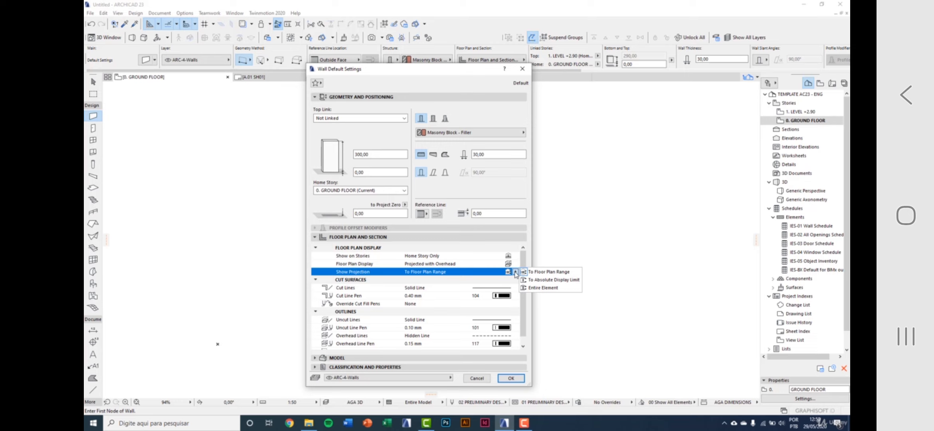
click(514, 273)
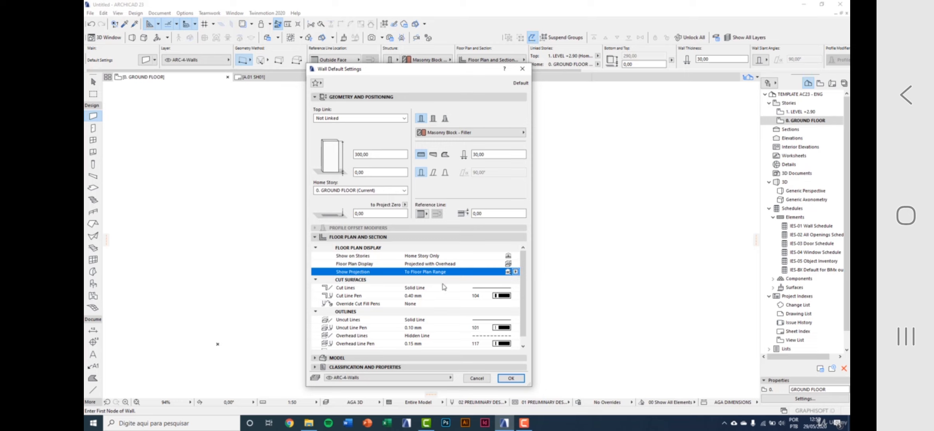
- Review the available line types for the wall's Cut Lines and the pens for its Cut Line Pen without changing them
click(429, 283)
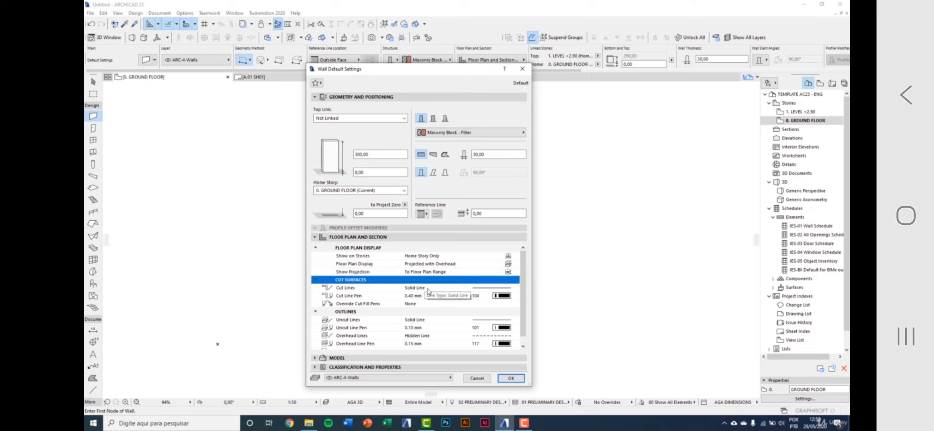
click(515, 288)
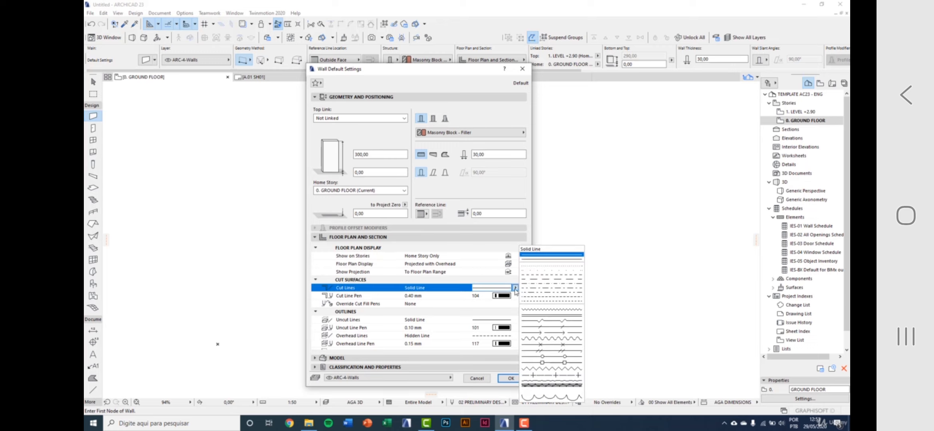
click(515, 288)
click(515, 288)
click(515, 288)
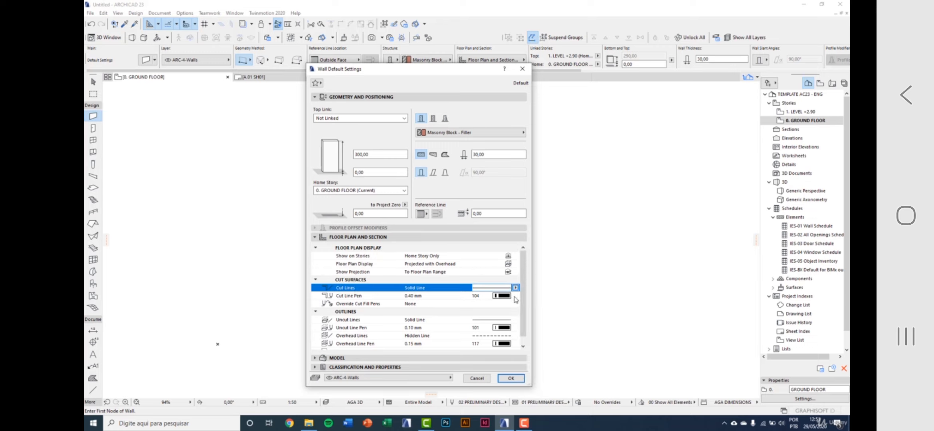
click(516, 296)
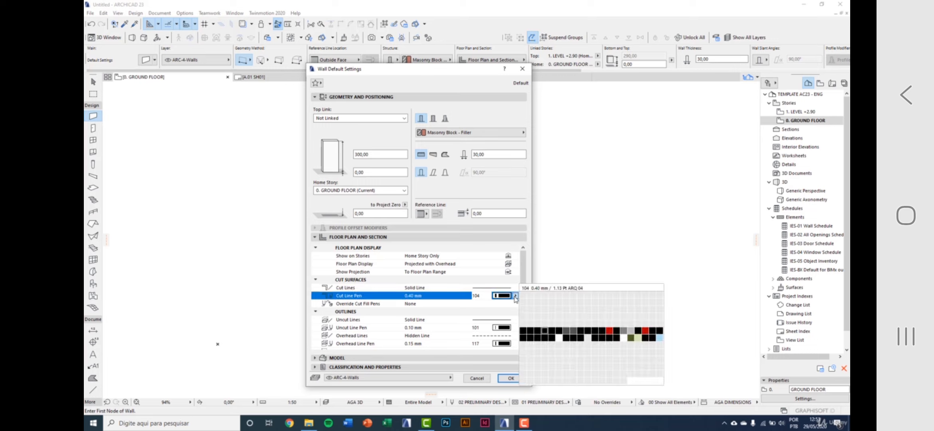
click(516, 296)
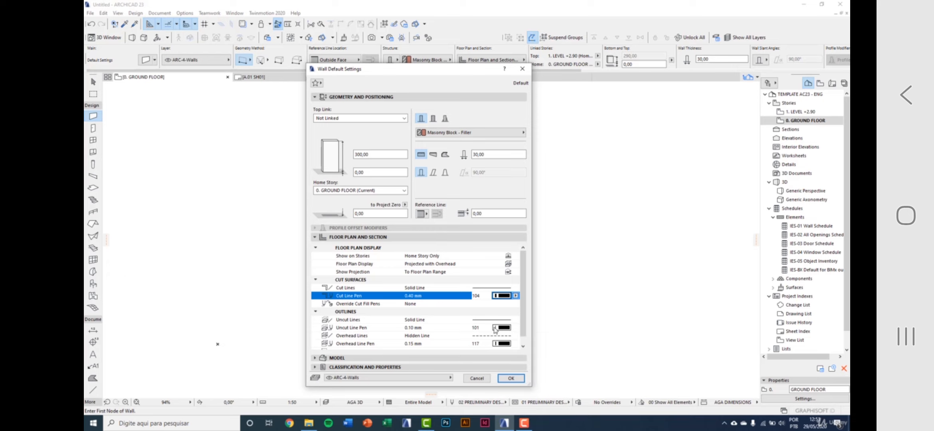
- Enlarge the settings dialog and review the line type and pen options for the wall's uncut and overhead outlines
click(341, 97)
drag(531, 270, 546, 354)
drag(437, 70, 426, 101)
click(377, 222)
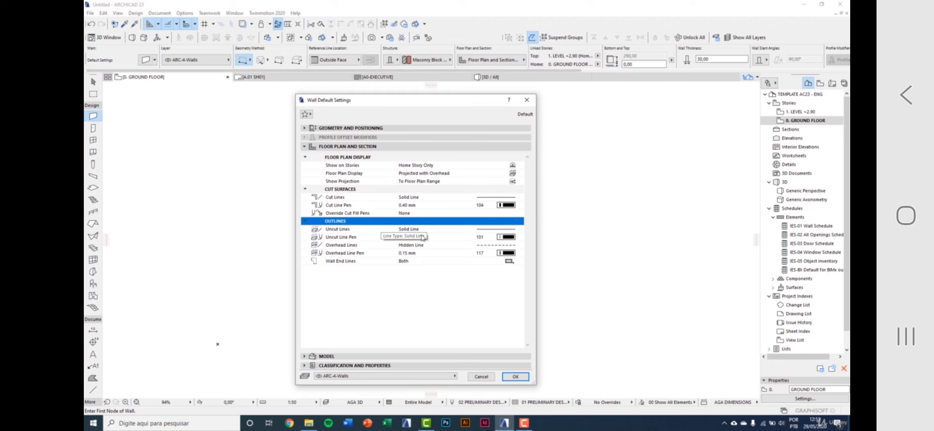
click(519, 229)
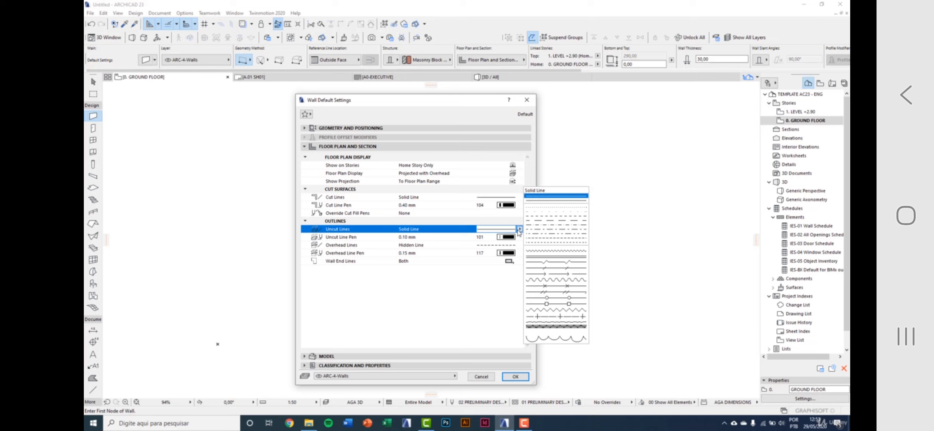
click(520, 237)
click(520, 237)
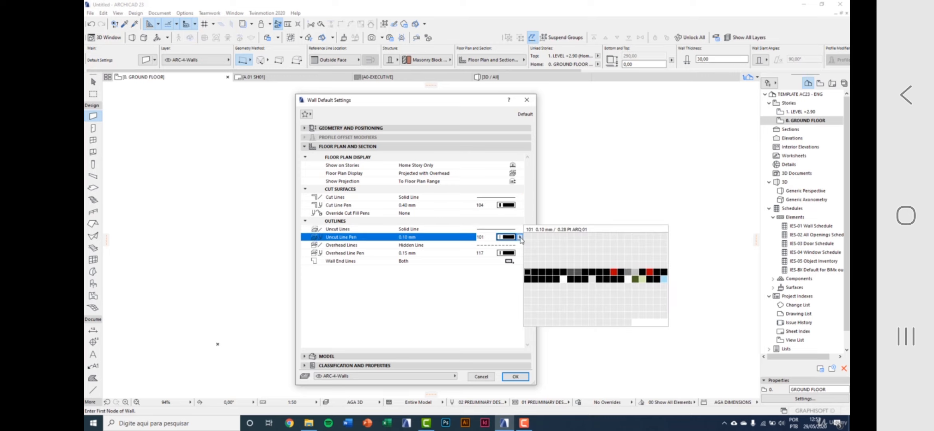
click(520, 238)
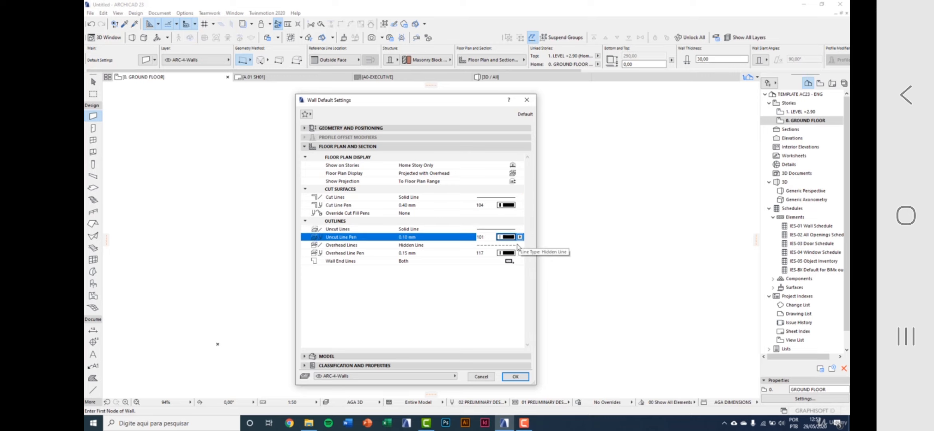
click(519, 245)
click(519, 245)
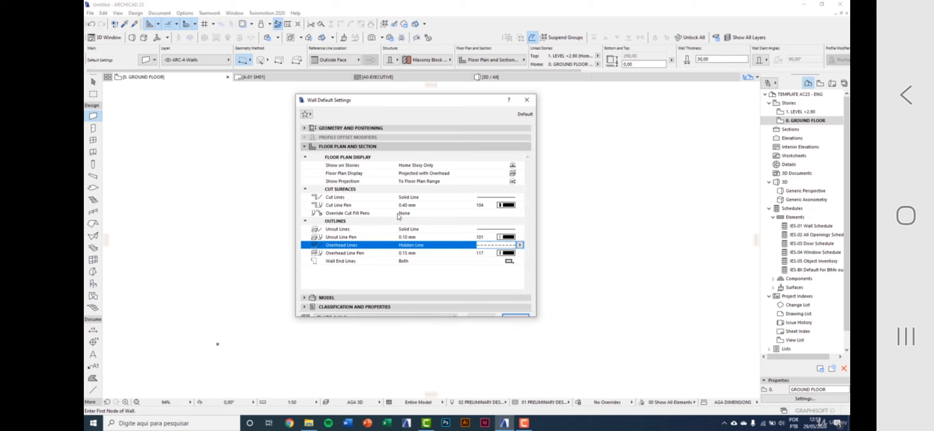
- Expand the wall's Model settings and review the building material list, keeping Masonry Block - Filler
click(310, 148)
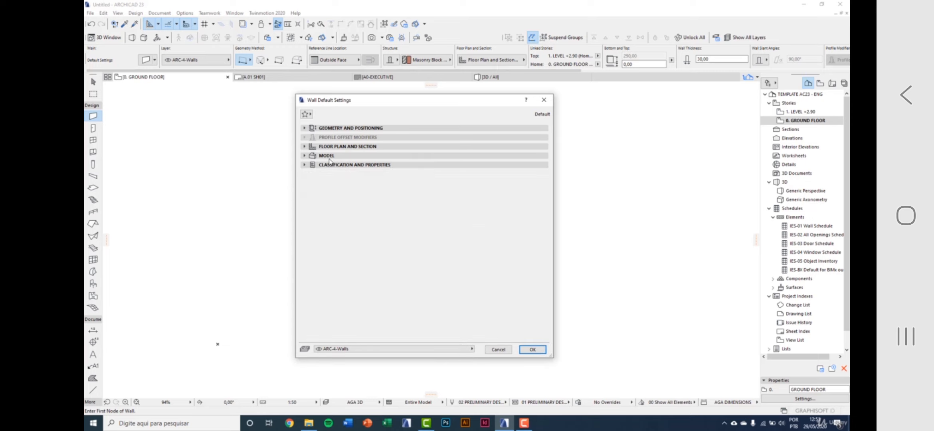
click(311, 157)
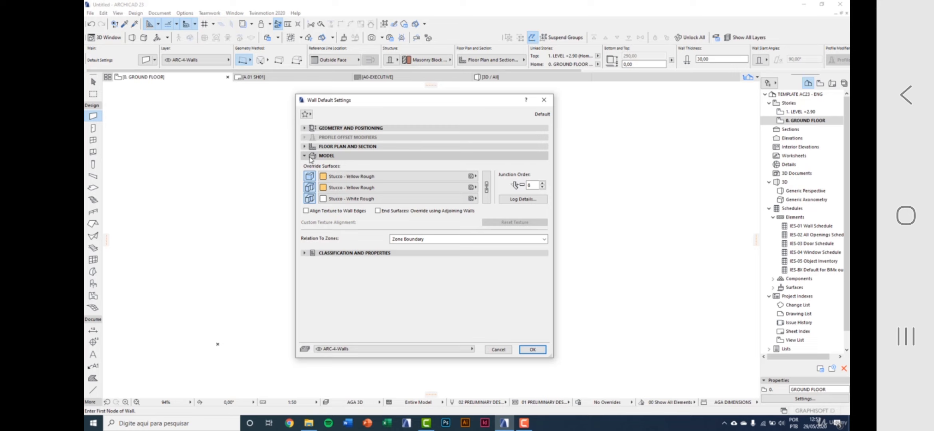
click(334, 127)
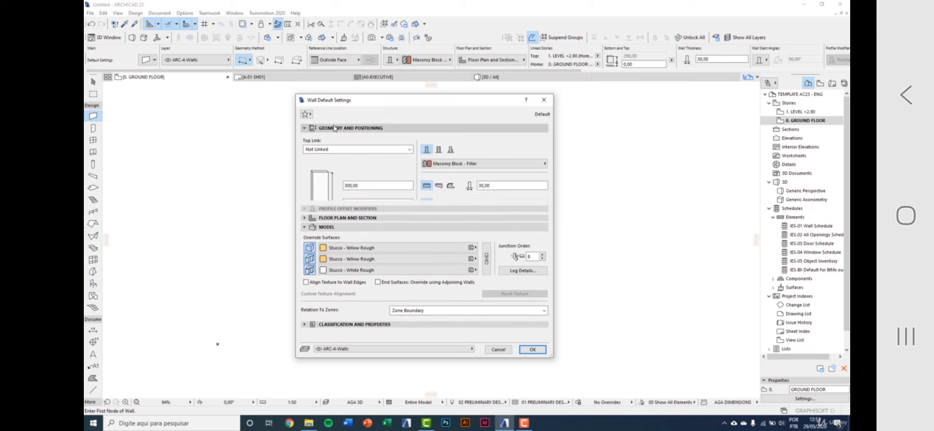
click(474, 165)
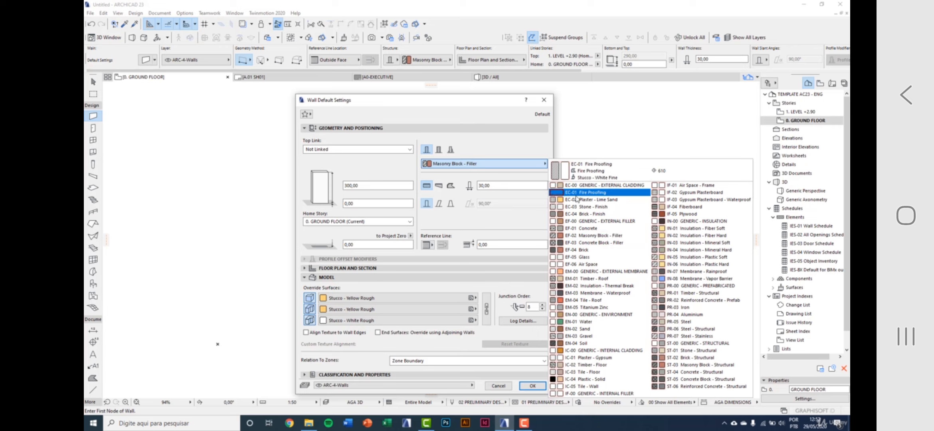
click(582, 235)
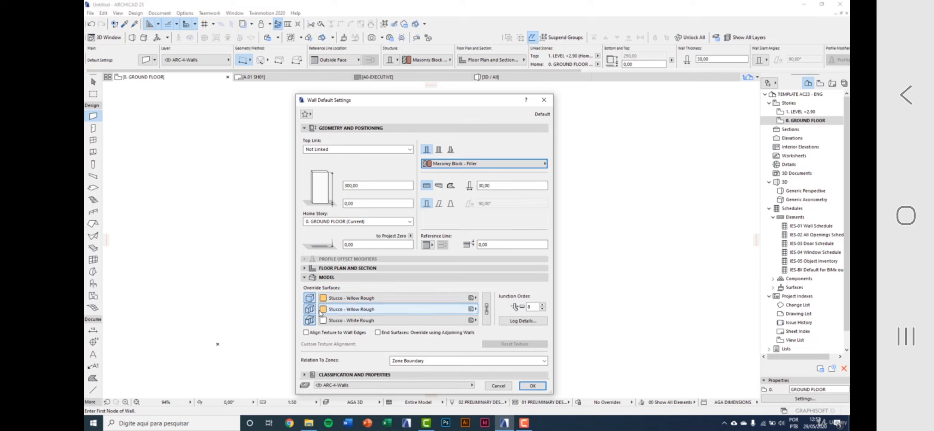
- Turn off the surface overrides for all three wall faces and switch them back on
click(323, 309)
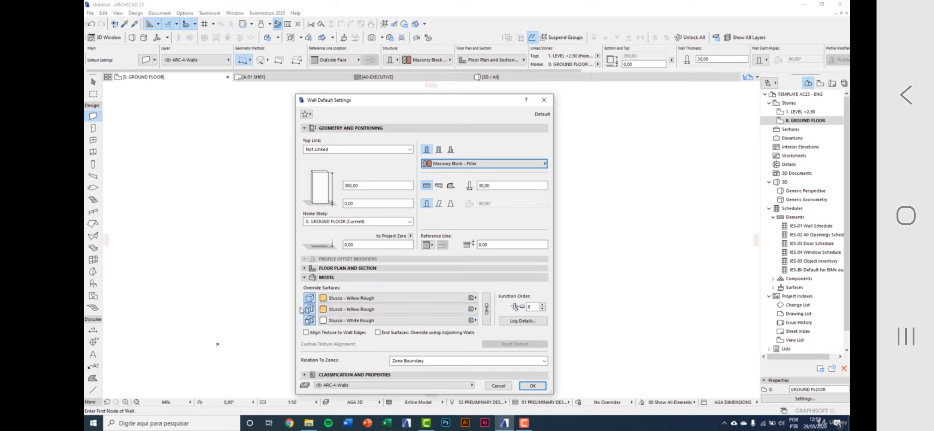
click(310, 297)
click(309, 308)
click(310, 320)
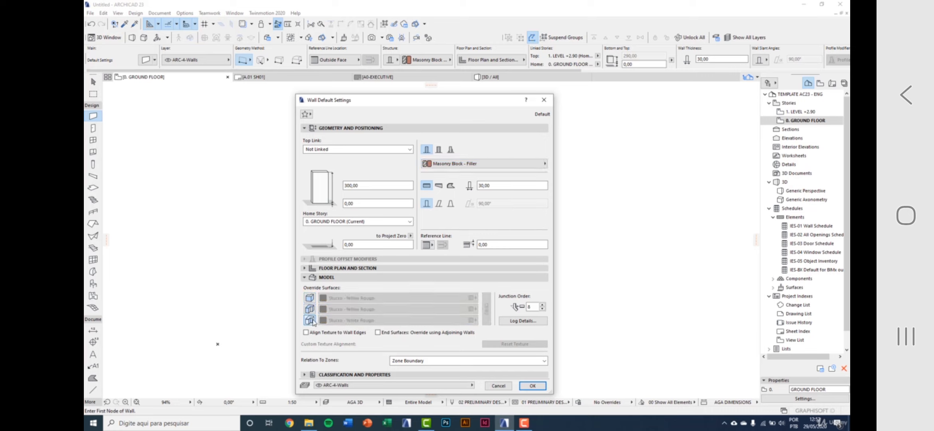
click(310, 320)
click(310, 309)
click(309, 297)
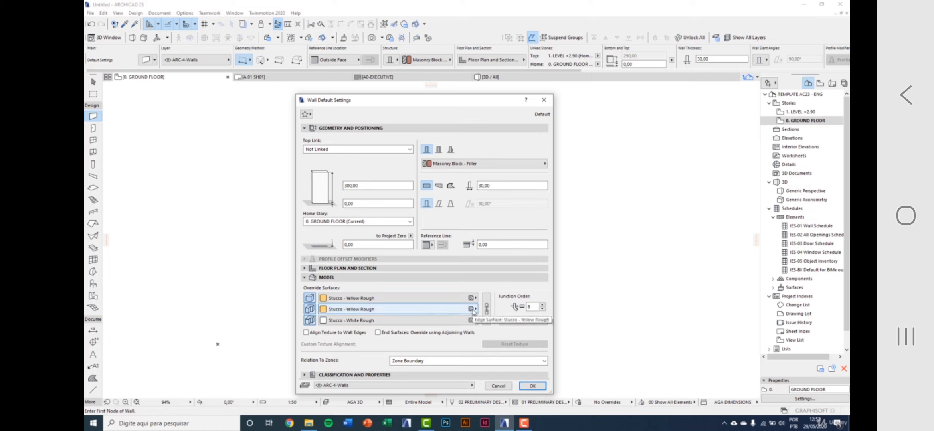
- Link the three wall surface overrides and set them all to Paint - Glossy White
click(487, 308)
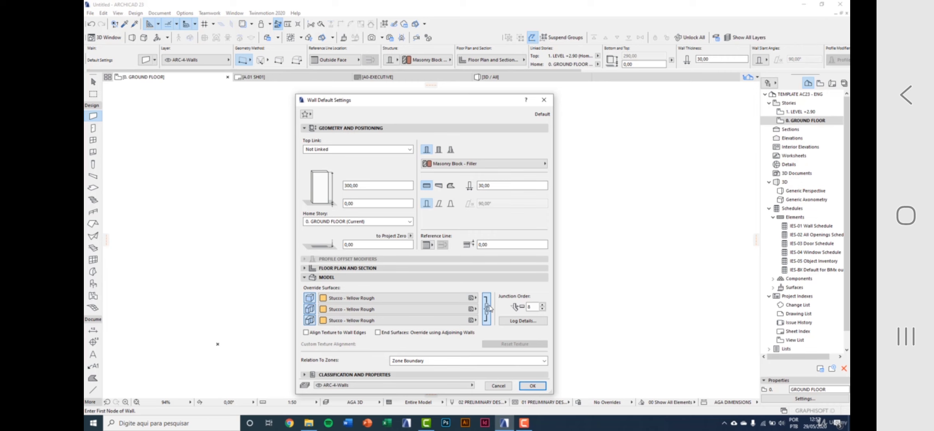
click(472, 309)
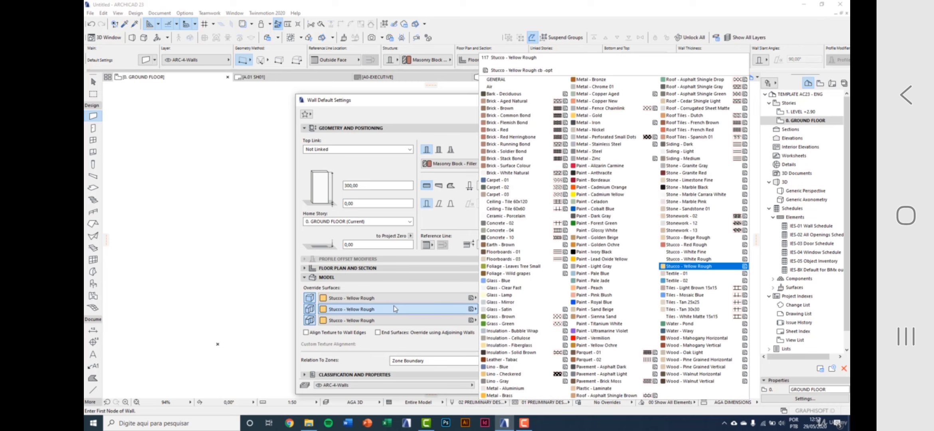
click(582, 231)
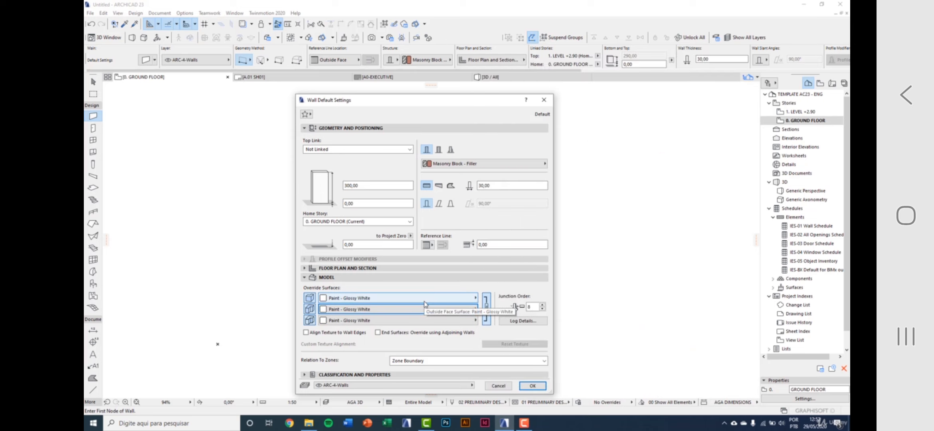
- Examine the wall's Classification and Properties settings, from ID and categories through general ratings to IFC properties
click(361, 375)
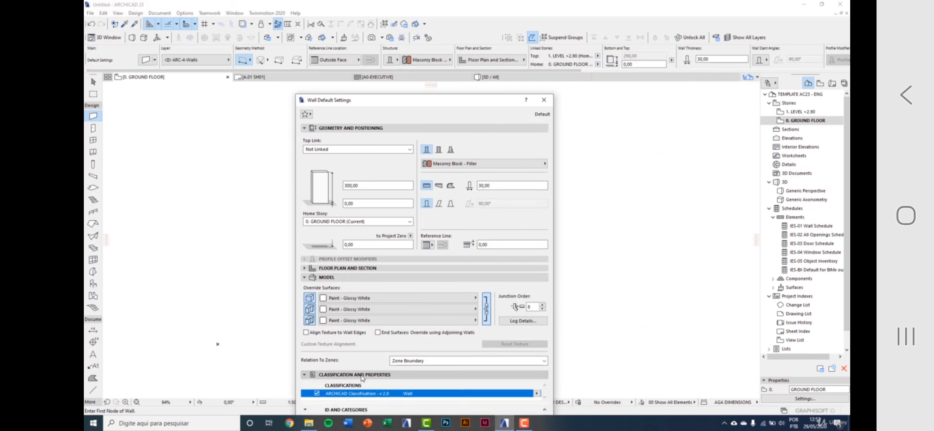
click(305, 35)
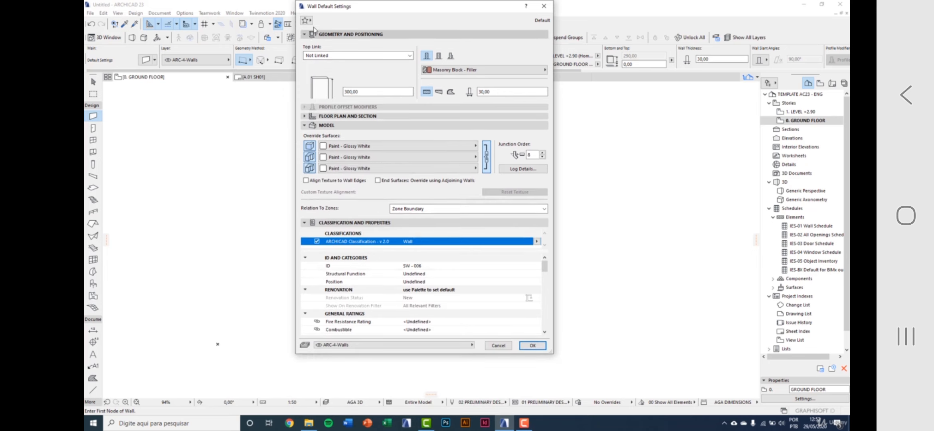
drag(333, 11, 322, 44)
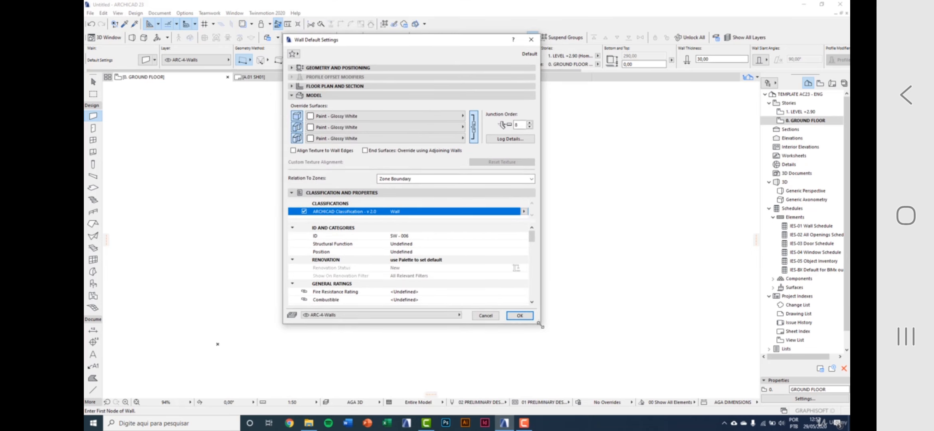
drag(540, 340, 545, 371)
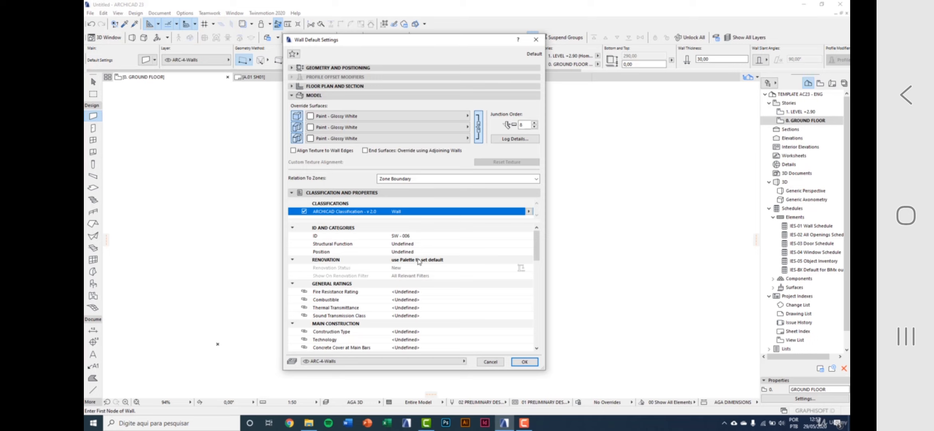
click(361, 292)
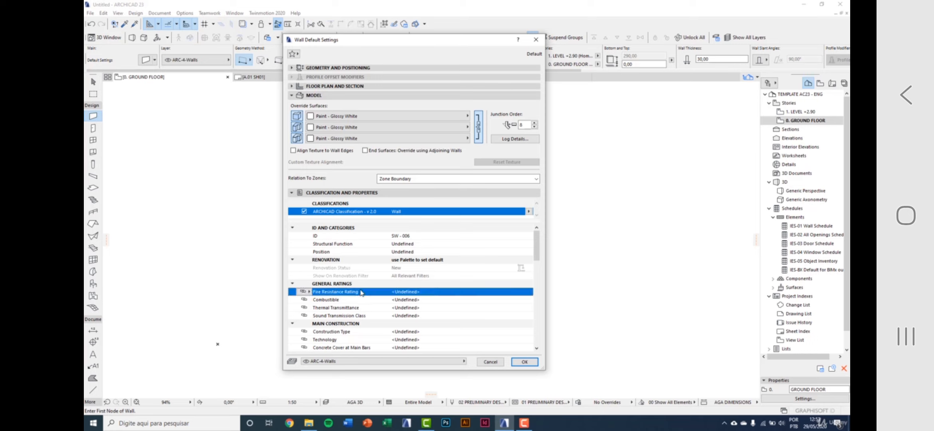
click(363, 308)
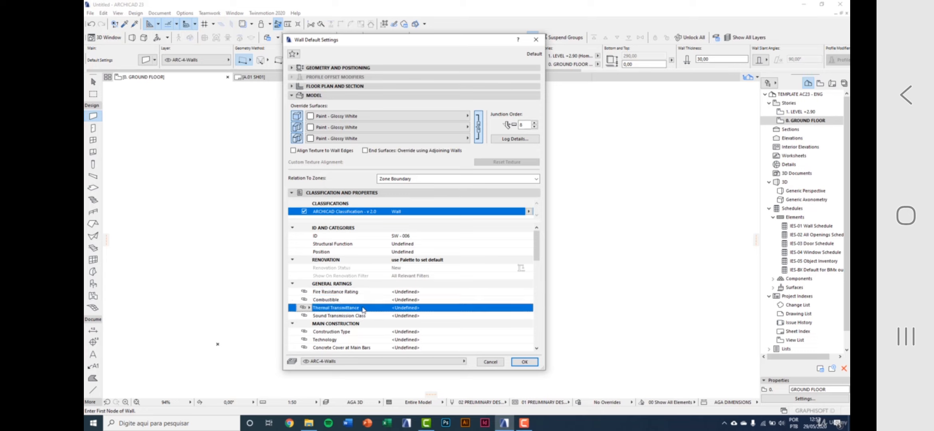
scroll(417, 315, down, 10)
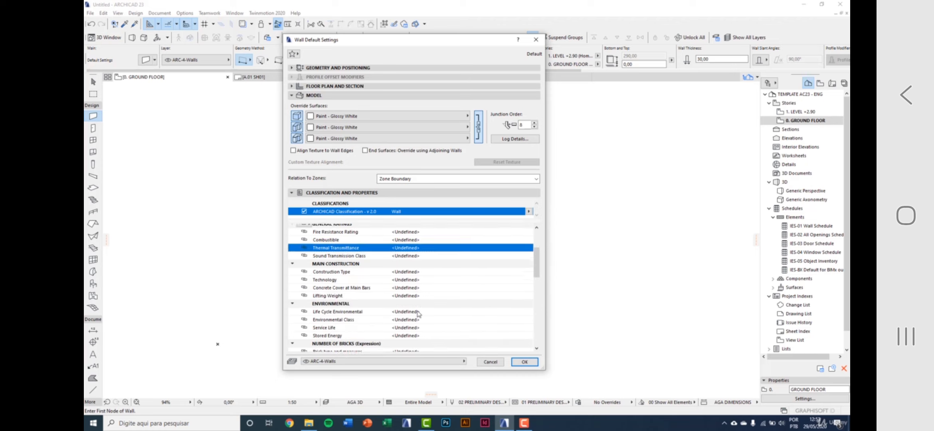
scroll(417, 312, down, 10)
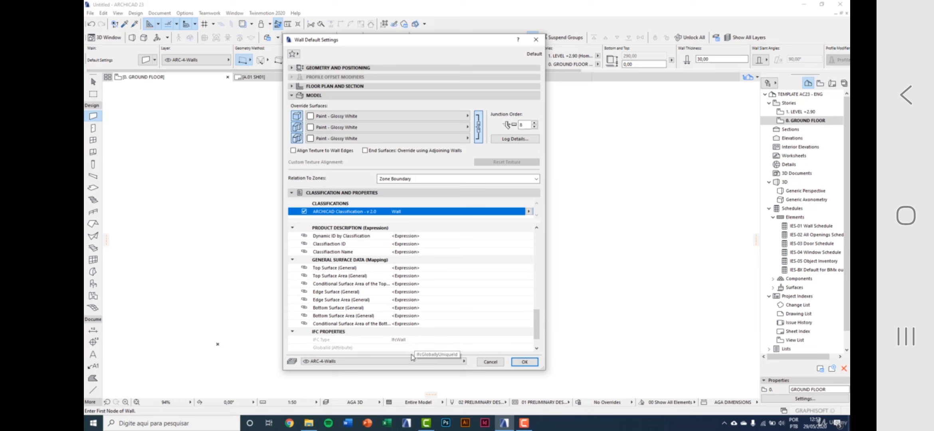
- Keep the wall on the ARC-4-Walls layer and accept the wall default settings
click(396, 363)
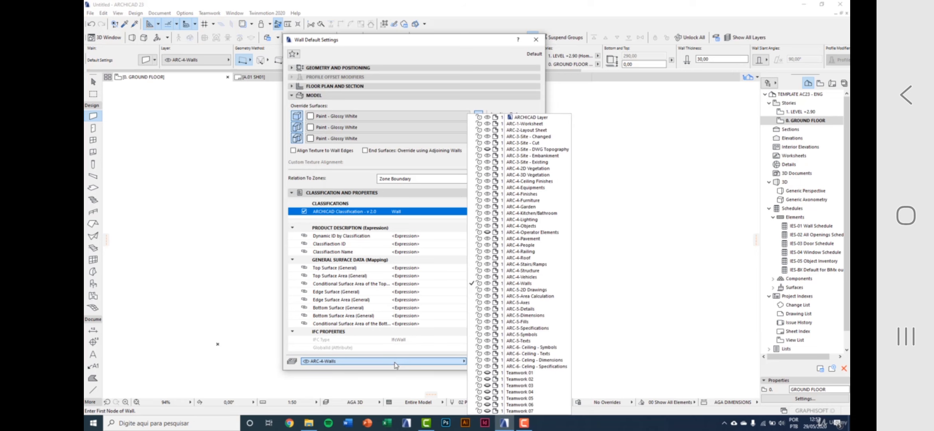
click(563, 284)
click(525, 362)
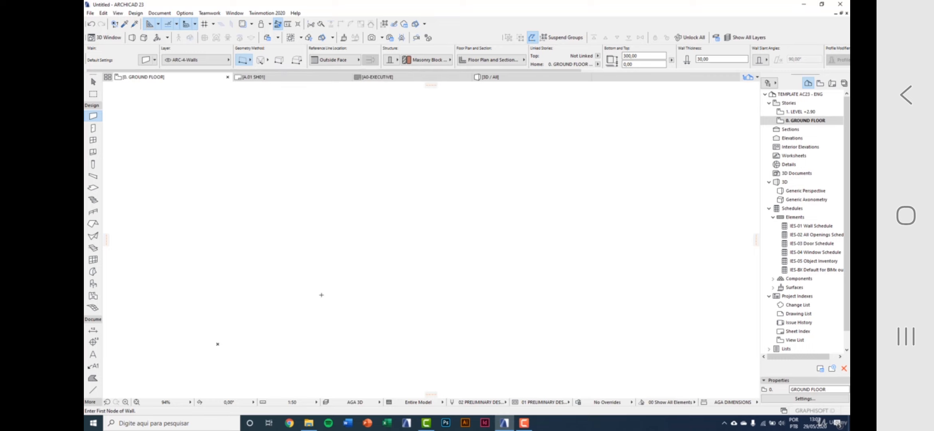
- Draw a straight horizontal wall near the middle of the ground floor plan
click(323, 275)
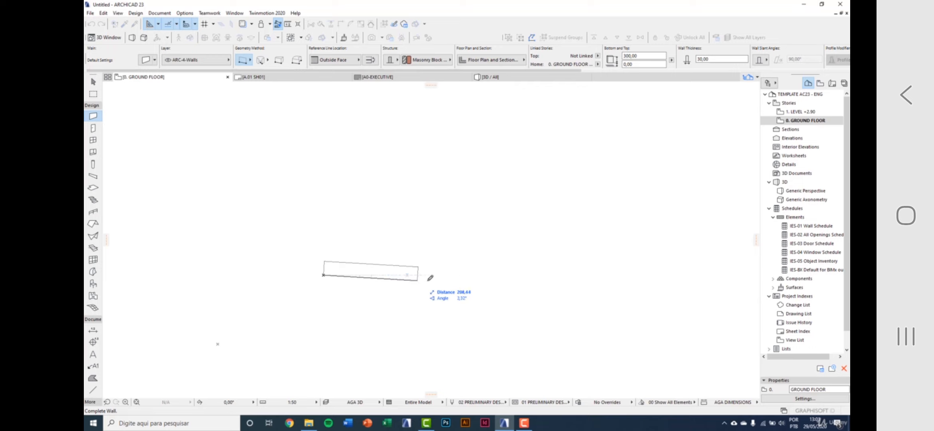
click(558, 271)
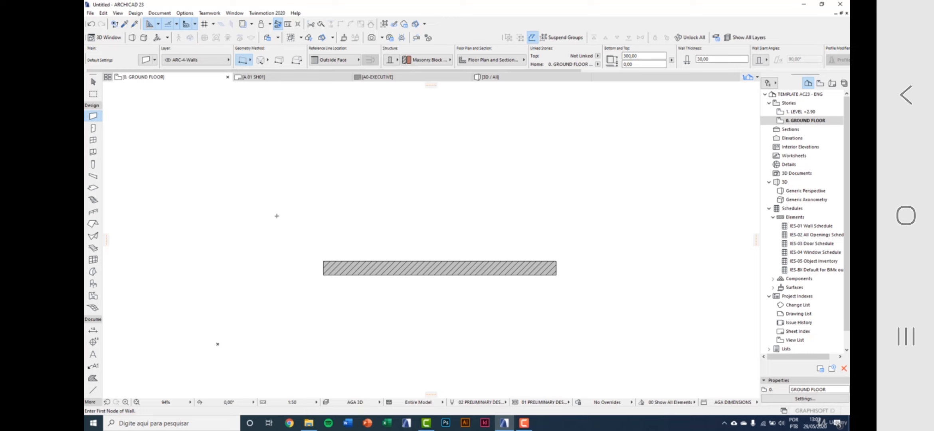
- Draw a straight horizontal wall 300 long above the existing wall
click(268, 202)
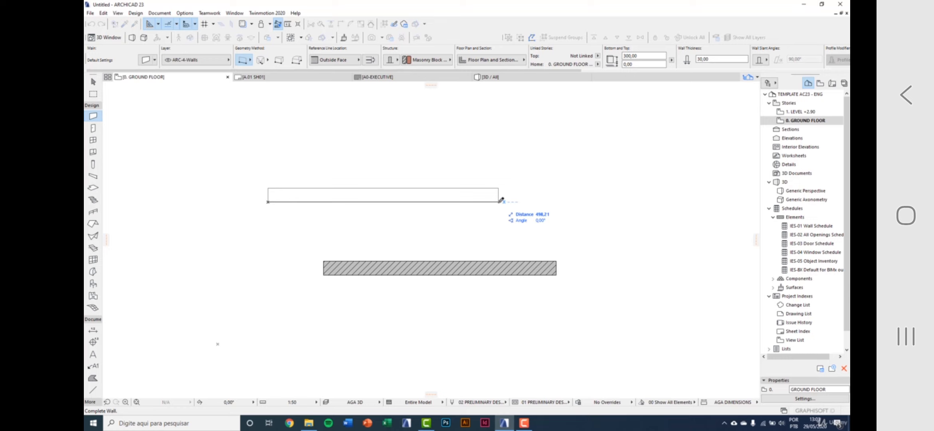
key(Tab)
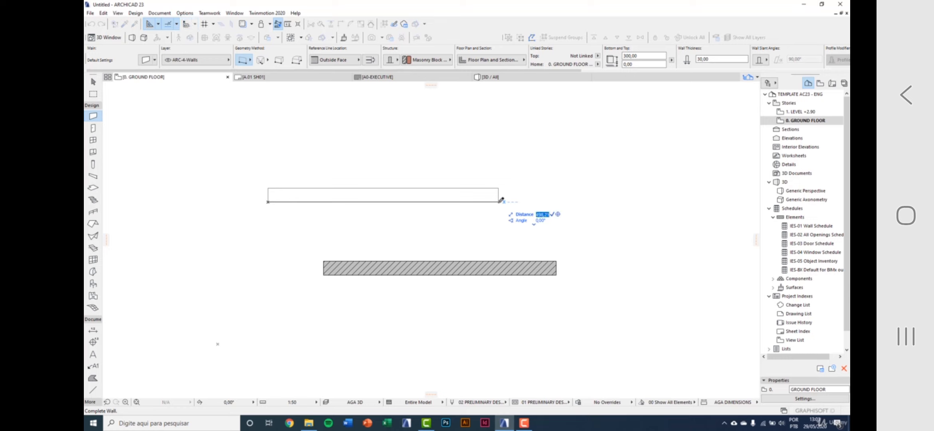
text(300)
key(Return)
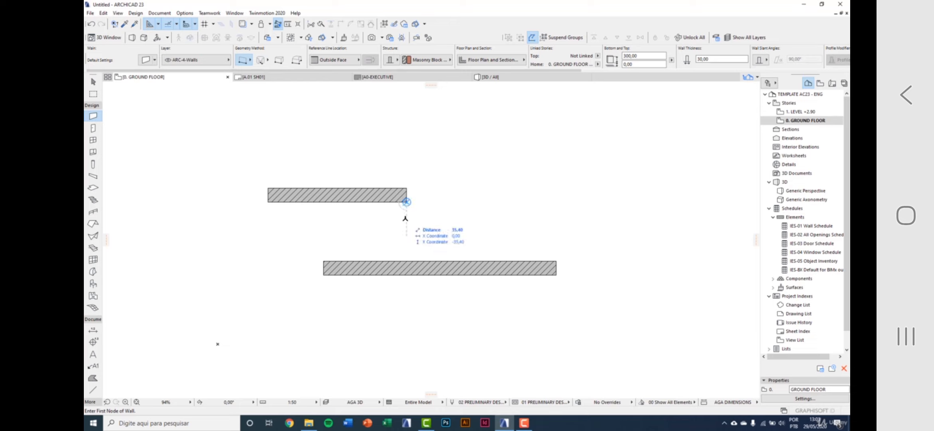
- Draw a straight wall about 498 long at a 30° angle above the two horizontal walls
scroll(408, 244, down, 2)
middle_drag(366, 174, 362, 202)
click(338, 189)
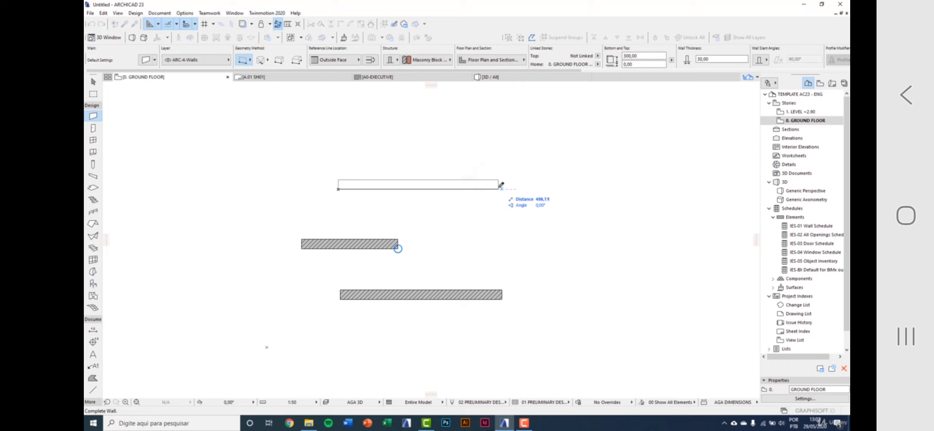
key(Tab)
key(Tab)
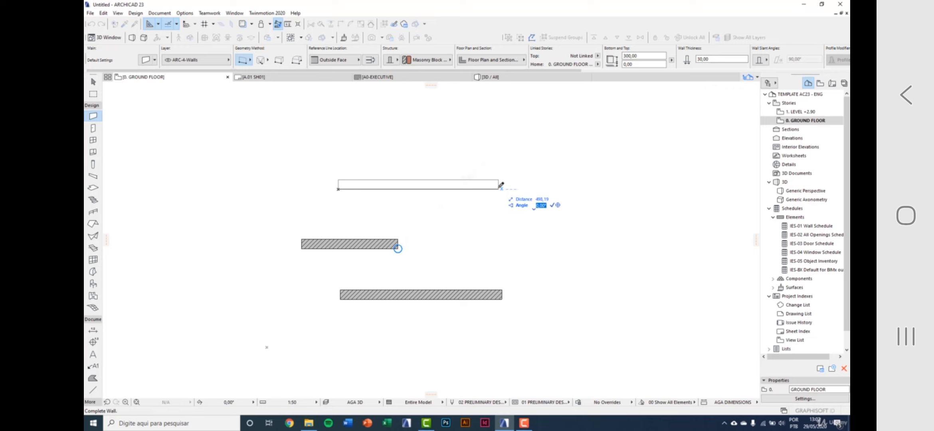
text(30)
key(Return)
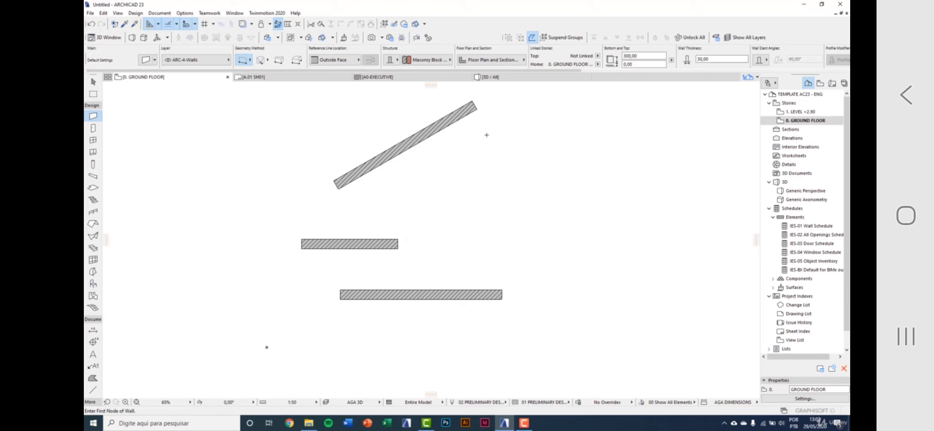
- Draw a chained wall of four connected segments to the right of the straight walls, using the Chained geometry method
middle_drag(527, 185, 501, 191)
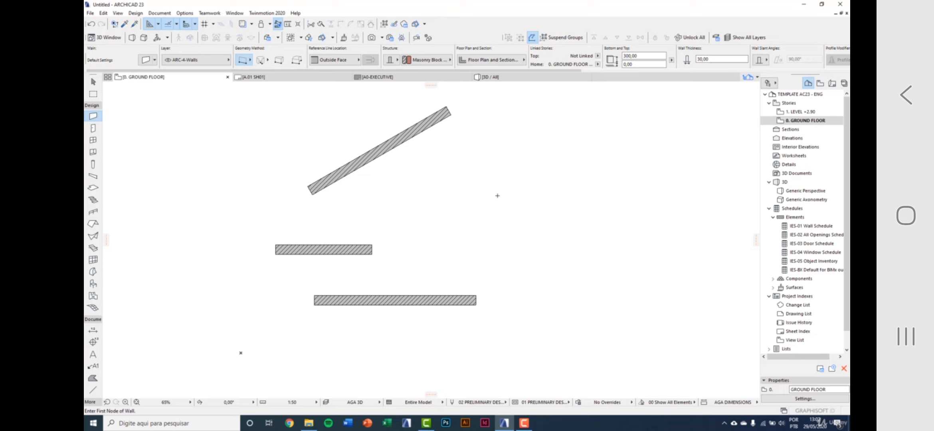
click(251, 60)
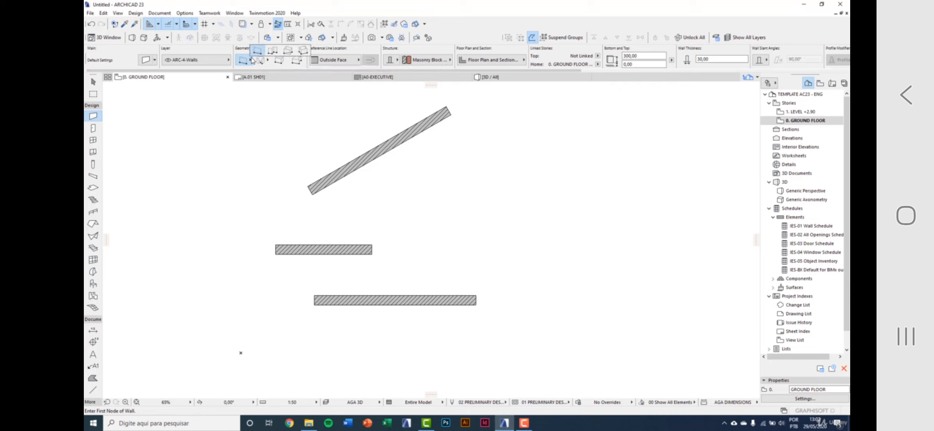
click(273, 51)
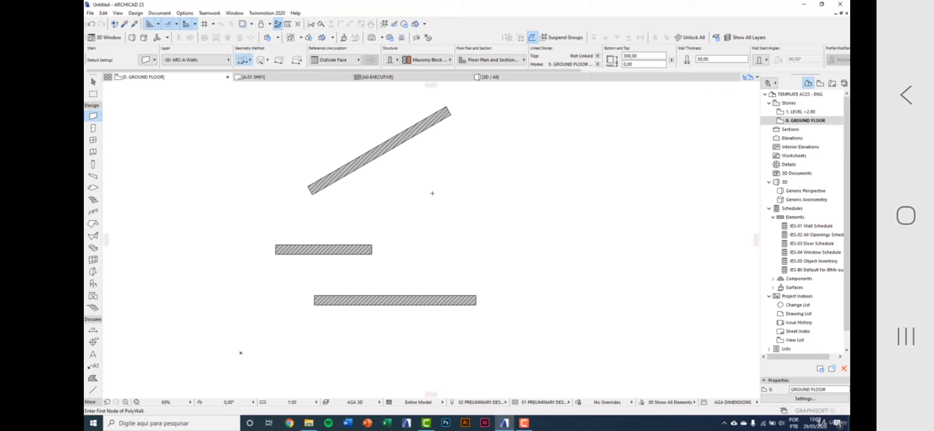
click(481, 169)
click(532, 216)
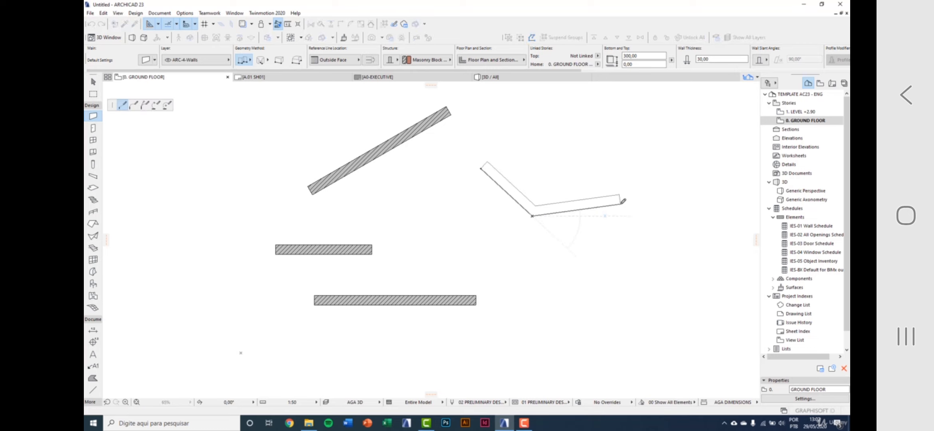
click(621, 203)
click(658, 300)
double_click(614, 358)
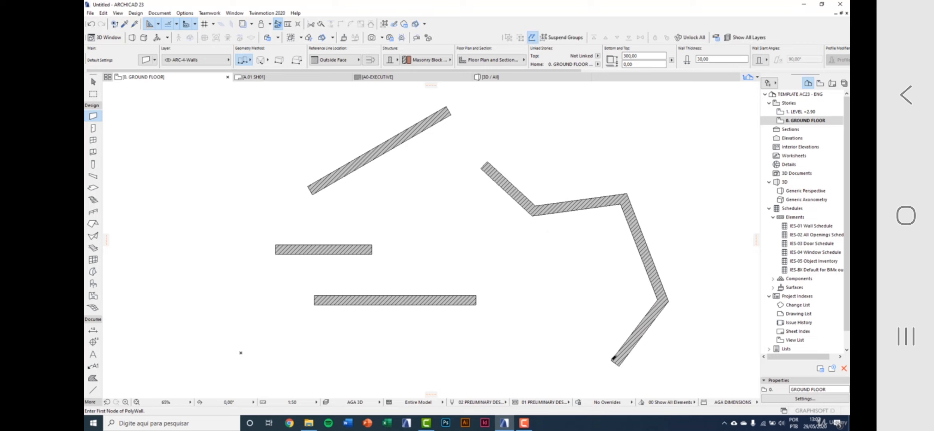
- Draw a rectangular wall enclosure of 700 by 400 to the upper right of the chained wall, using the Rectangle geometry method
middle_drag(241, 353, 146, 301)
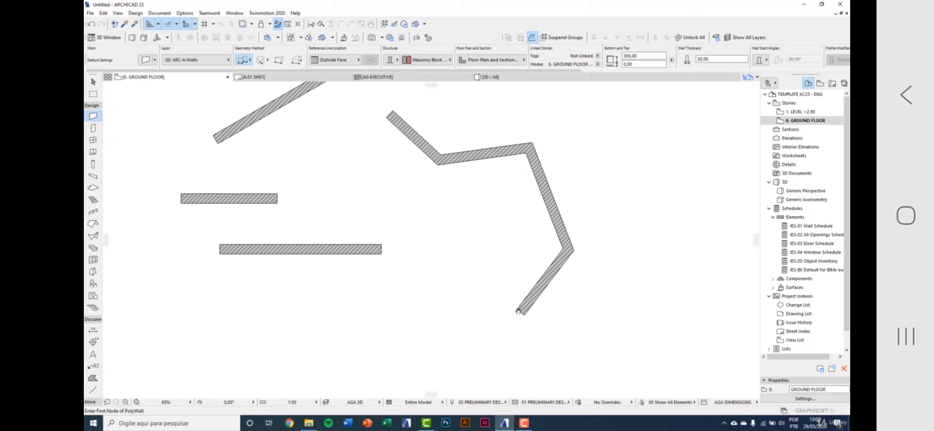
scroll(302, 305, down, 3)
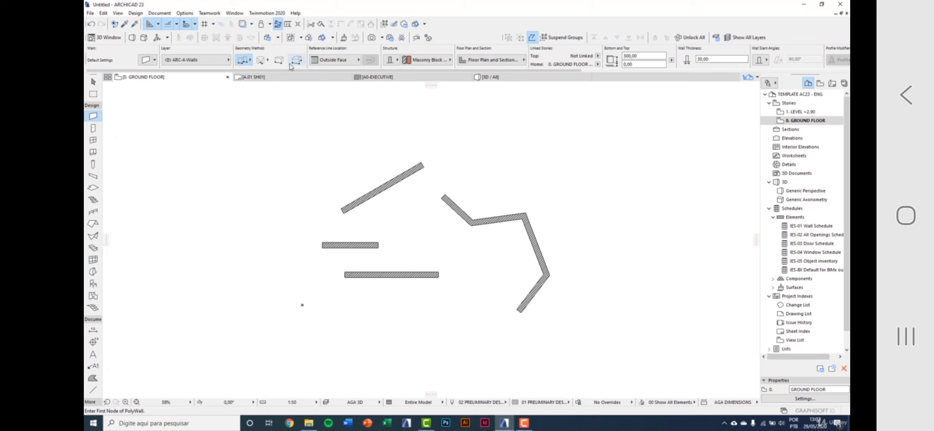
click(249, 60)
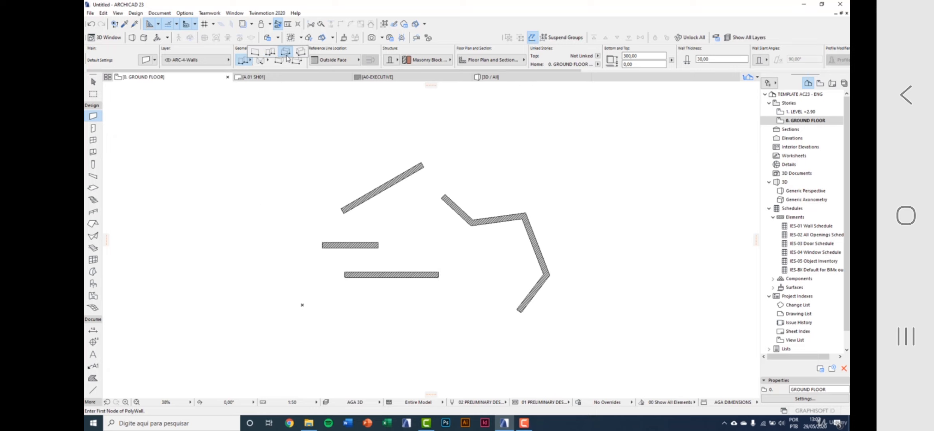
click(286, 58)
middle_drag(567, 157, 541, 160)
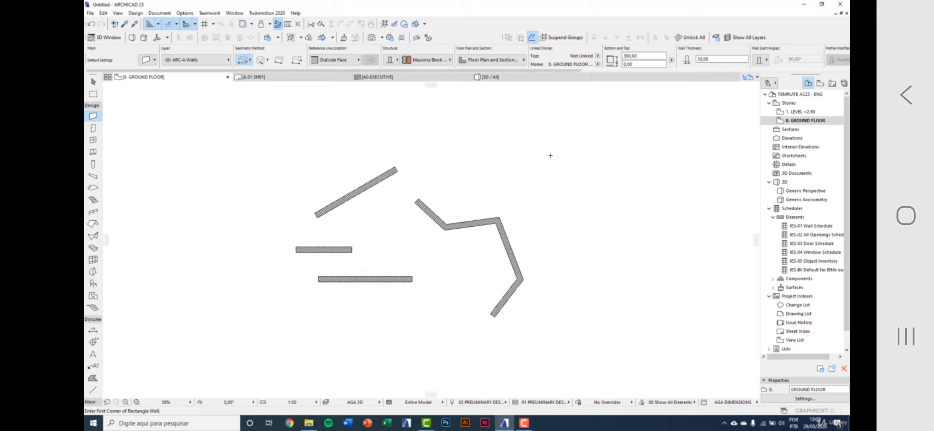
click(538, 144)
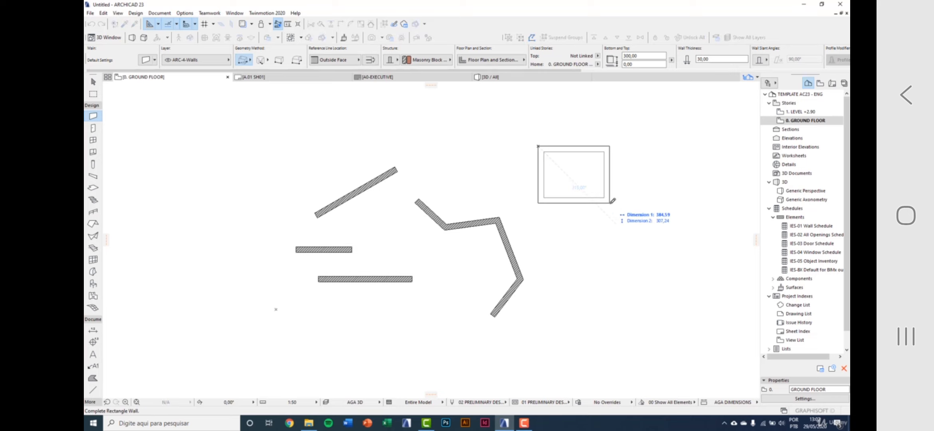
middle_drag(582, 204, 454, 194)
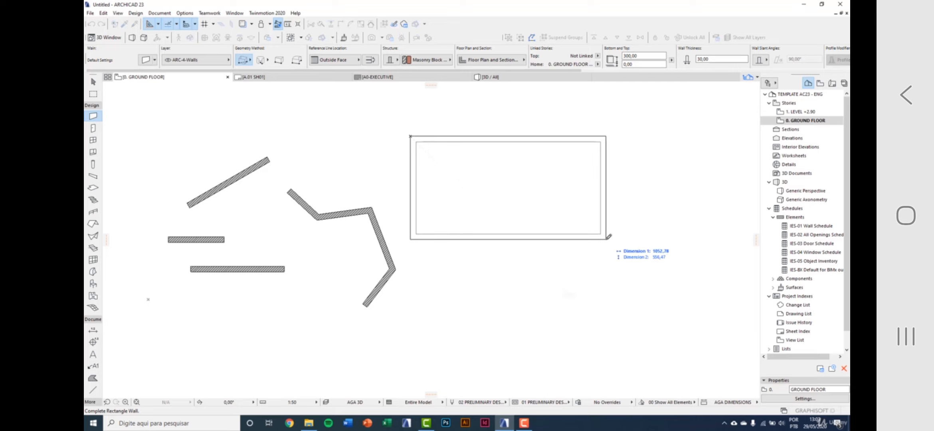
text(700)
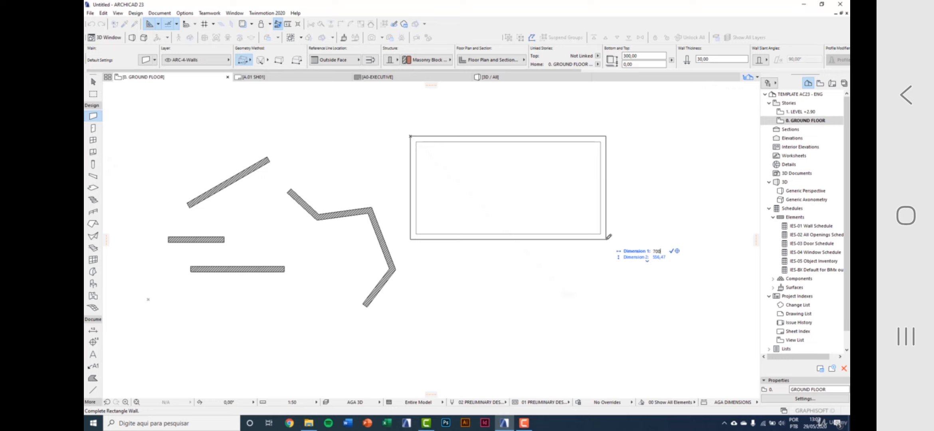
key(Tab)
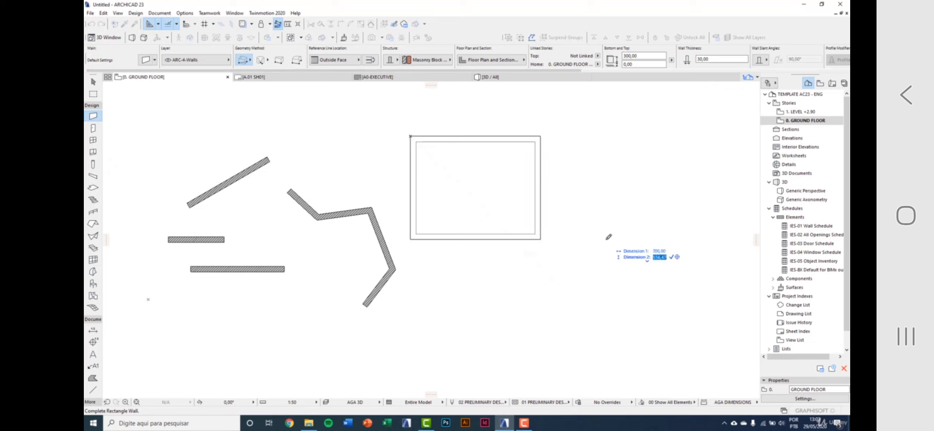
text(400)
key(Return)
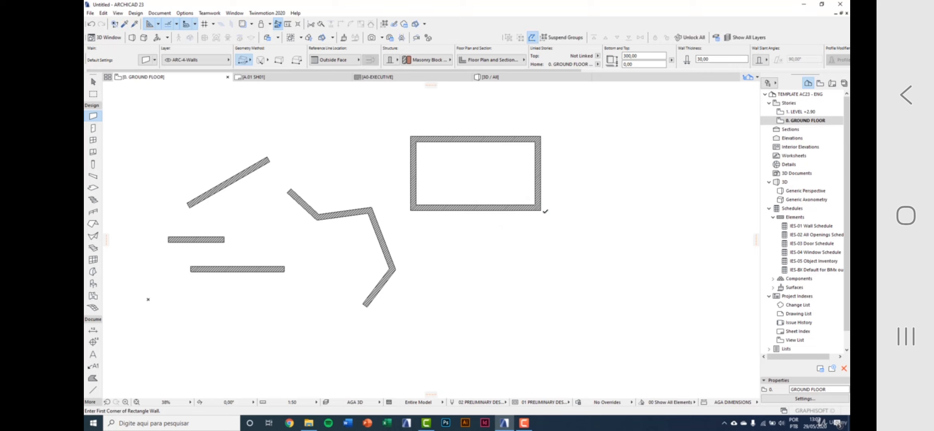
- Draw a second rectangular wall enclosure above the first, with the reference line on Inside Face and dimensions 700 by 300
middle_drag(545, 213, 531, 284)
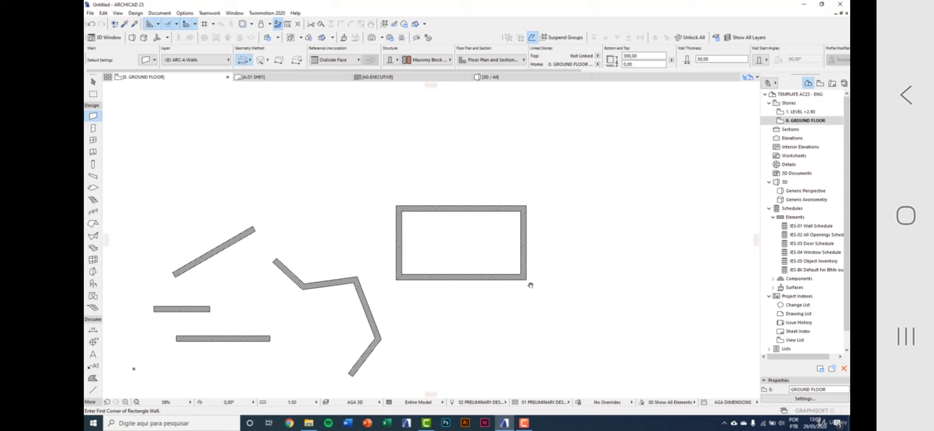
middle_drag(507, 244, 496, 279)
click(446, 137)
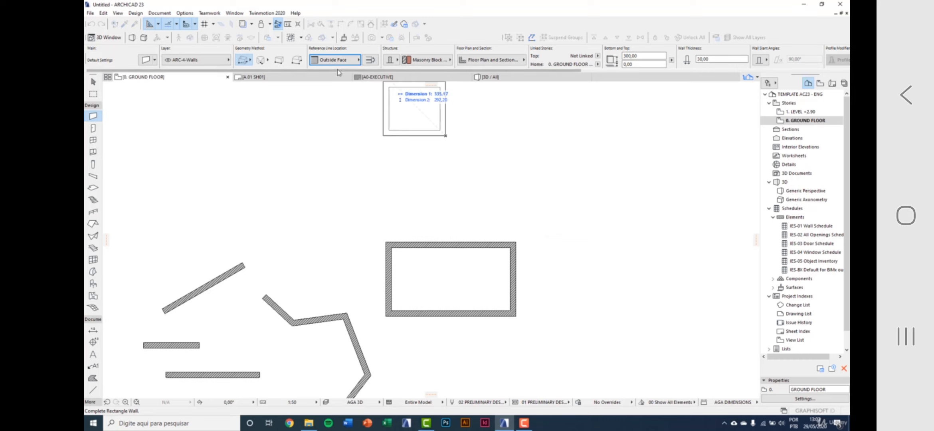
click(351, 59)
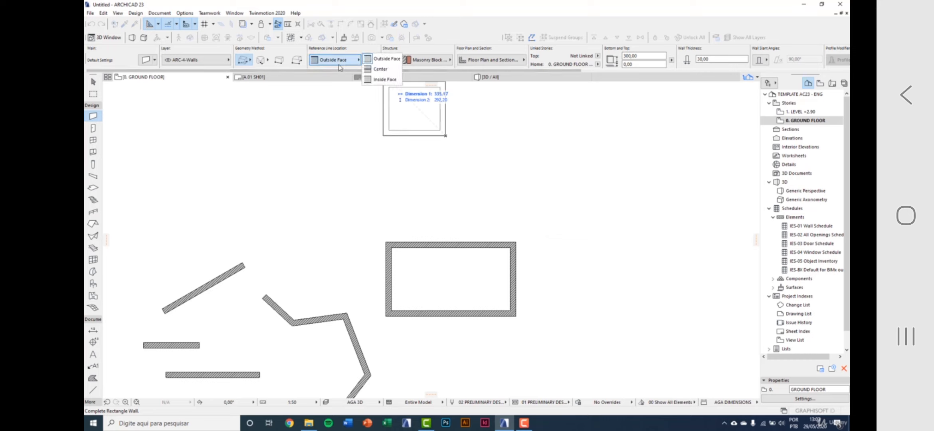
click(384, 80)
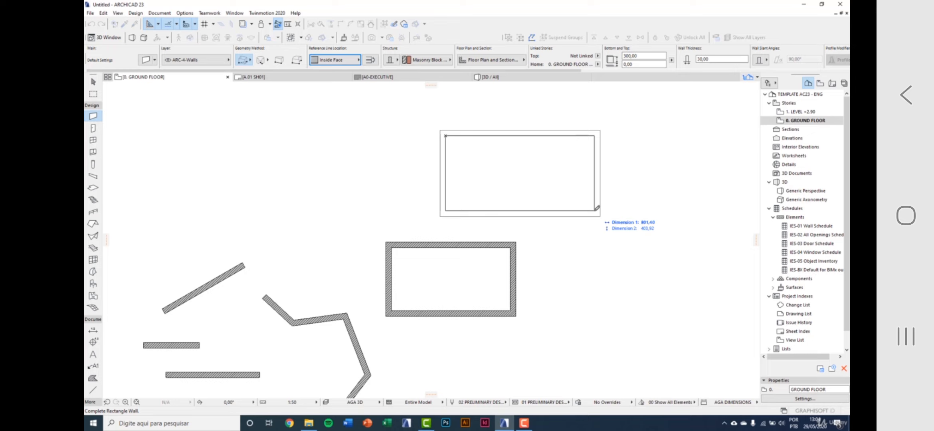
text(770)
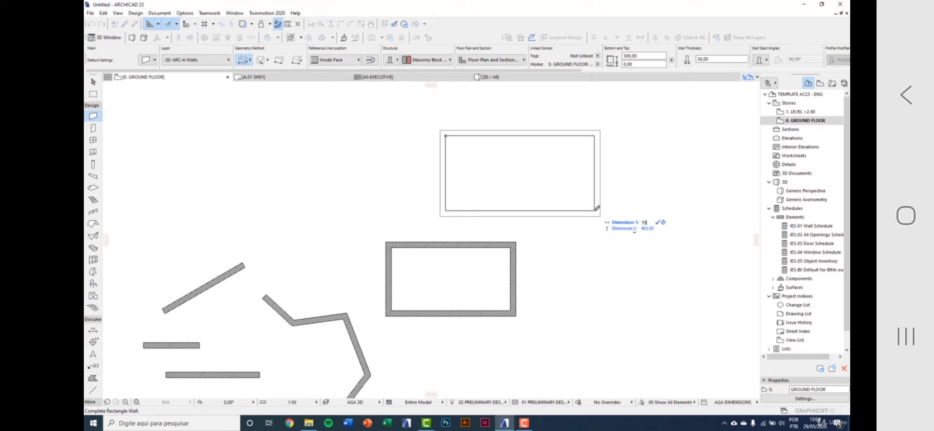
key(Tab)
text(300)
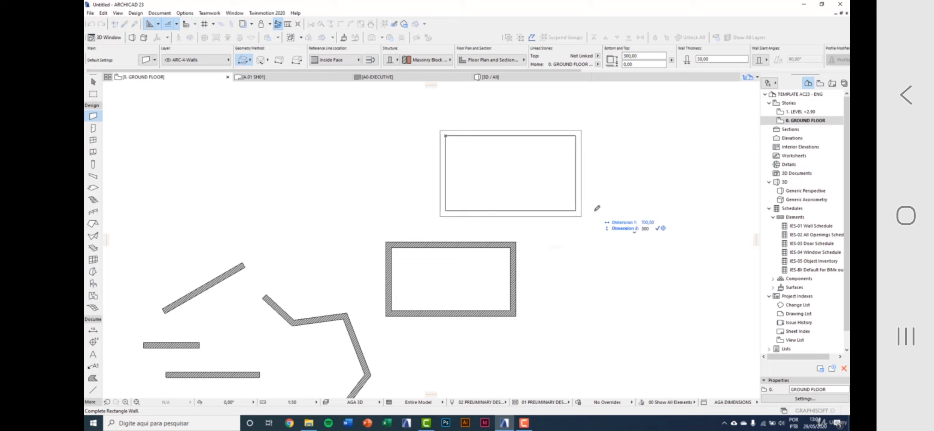
key(Return)
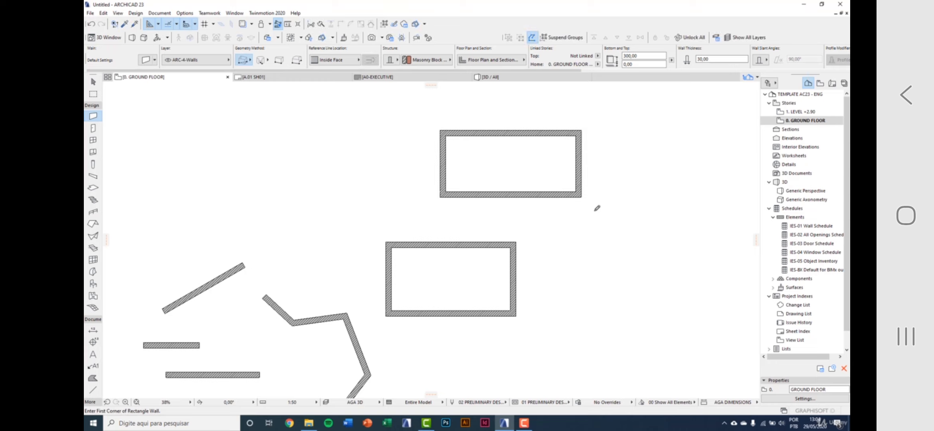
- Measure the inner sides of the upper rectangular enclosure from its upper-left inside corner
key(Escape)
middle_drag(542, 151, 471, 177)
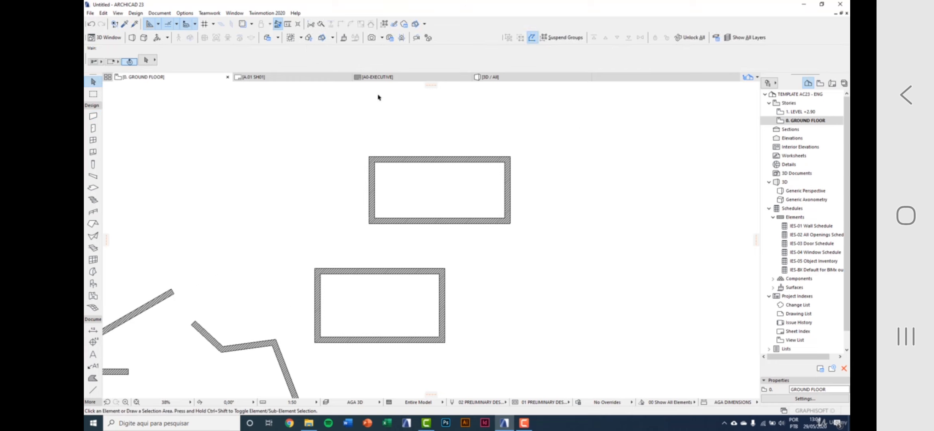
click(290, 26)
click(375, 163)
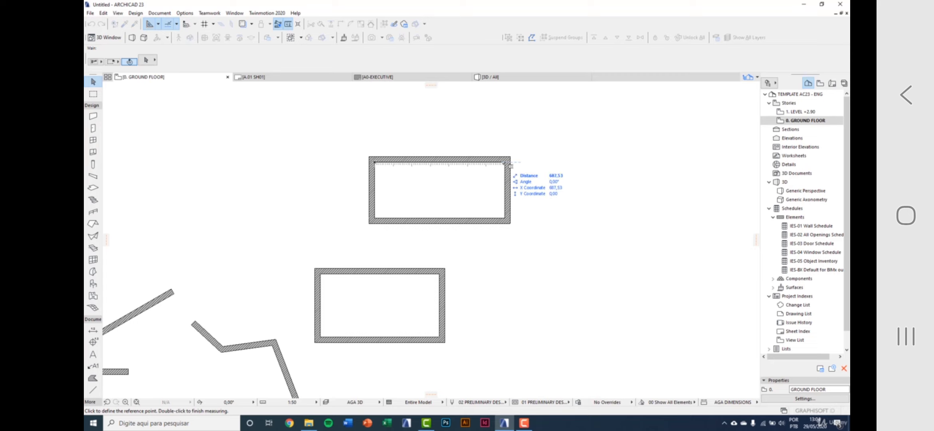
click(375, 217)
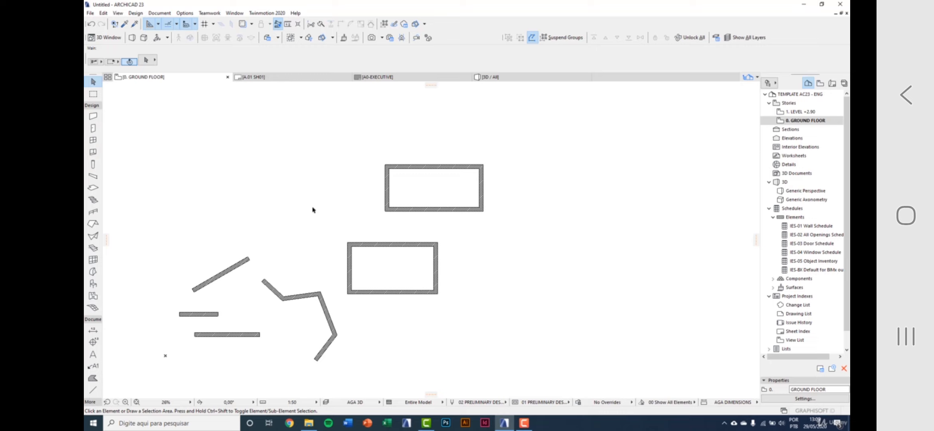
- Flip the angled wall on its reference line so its body lies below the line, and deselect it
click(237, 268)
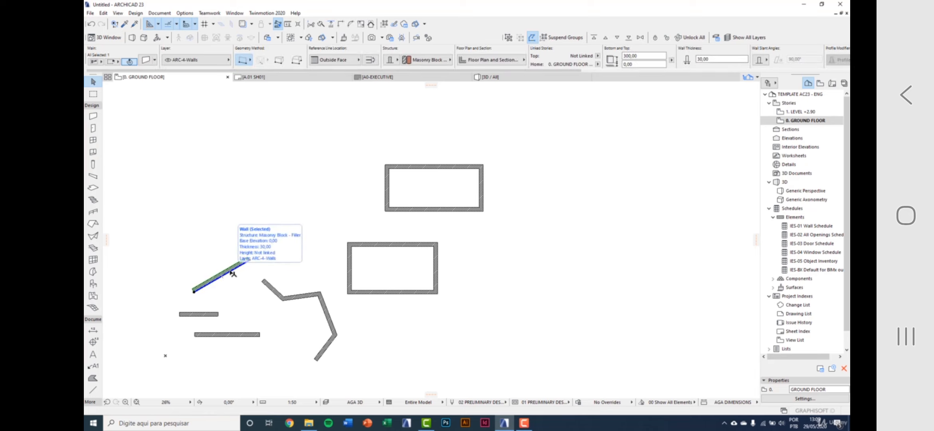
click(231, 271)
click(275, 197)
scroll(282, 177, up, 3)
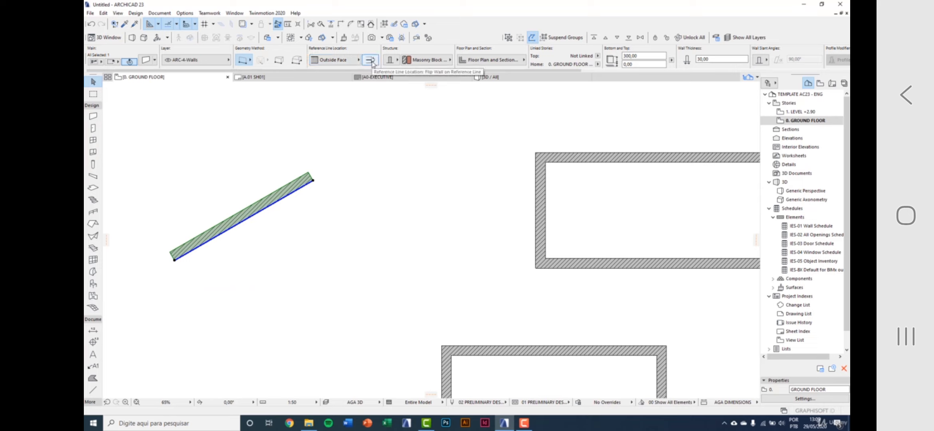
click(371, 63)
click(372, 63)
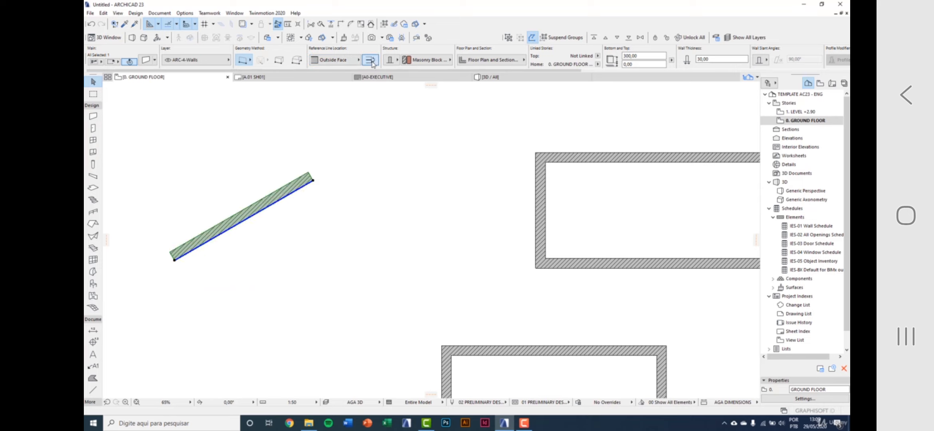
click(372, 63)
click(372, 63)
click(371, 60)
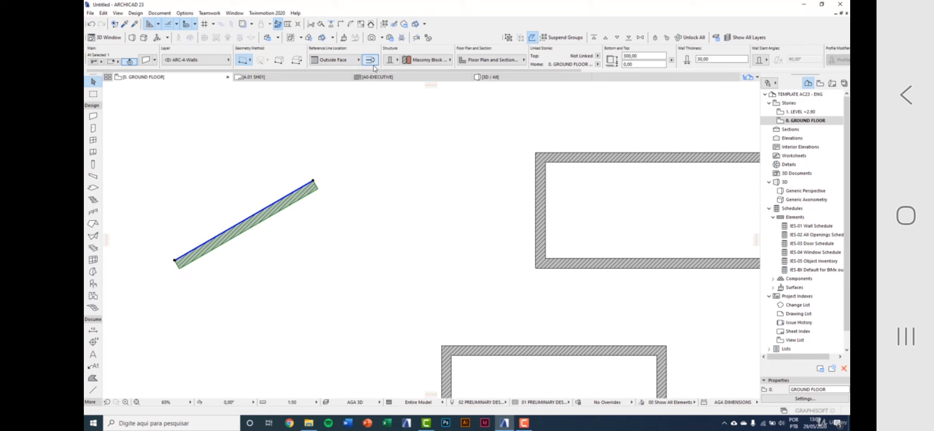
scroll(362, 172, down, 4)
scroll(506, 239, down, 1)
click(572, 248)
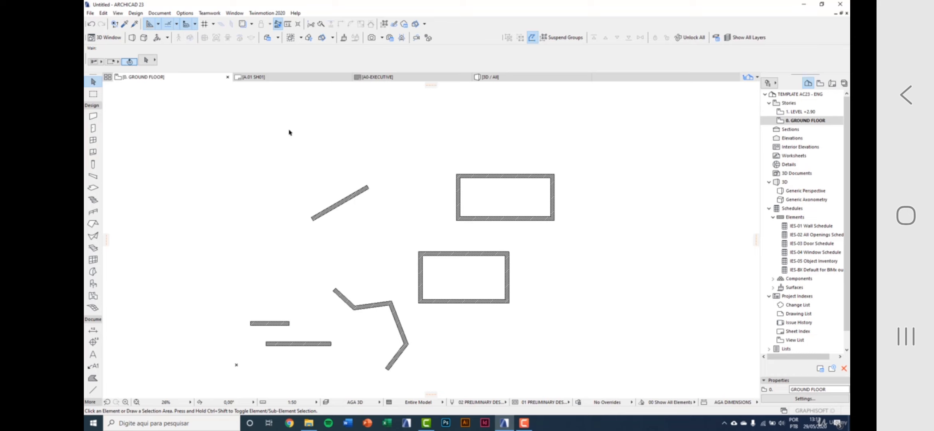
- Set the Wall tool's geometry method to single straight wall
click(93, 115)
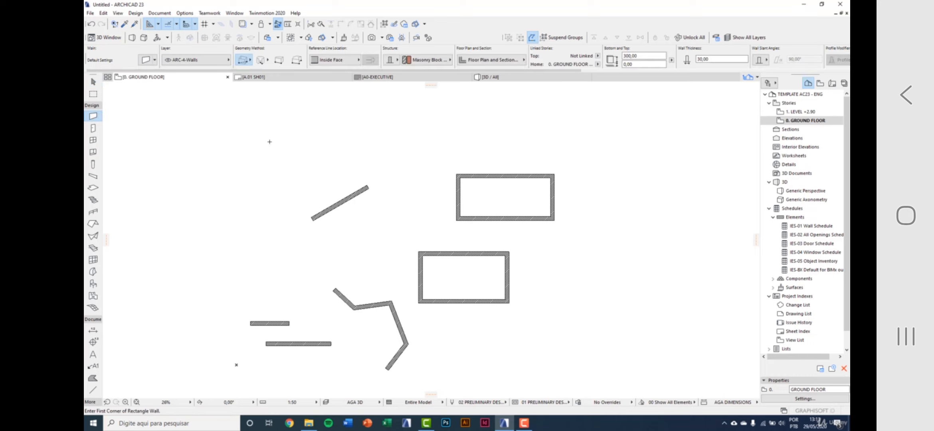
scroll(300, 152, up, 1)
click(244, 61)
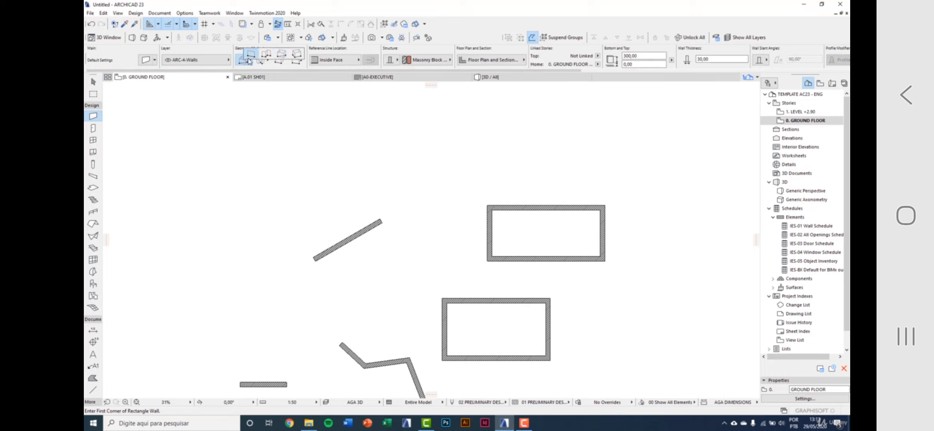
click(249, 56)
click(284, 172)
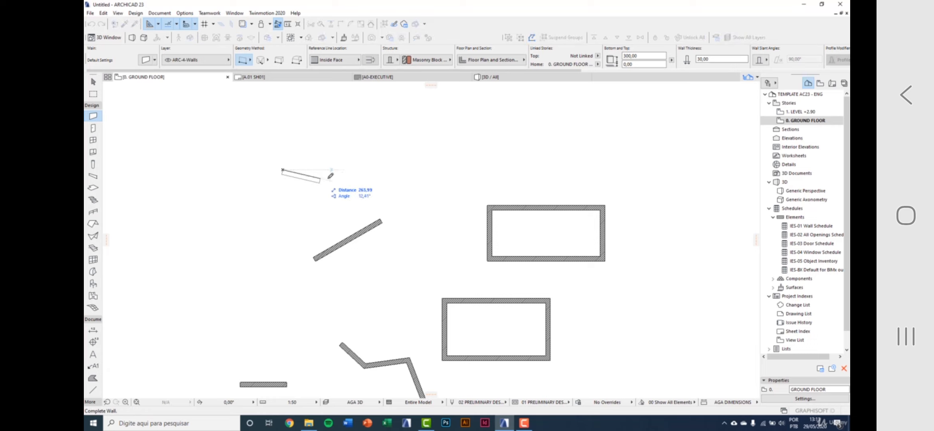
scroll(357, 167, up, 3)
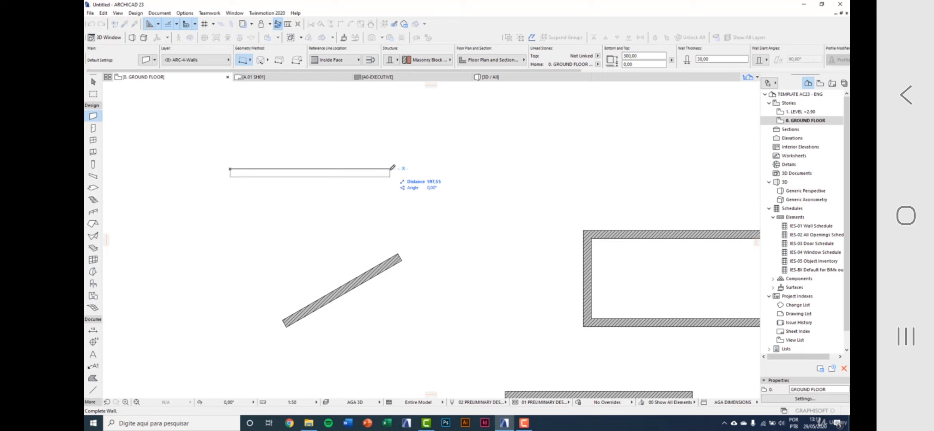
click(177, 25)
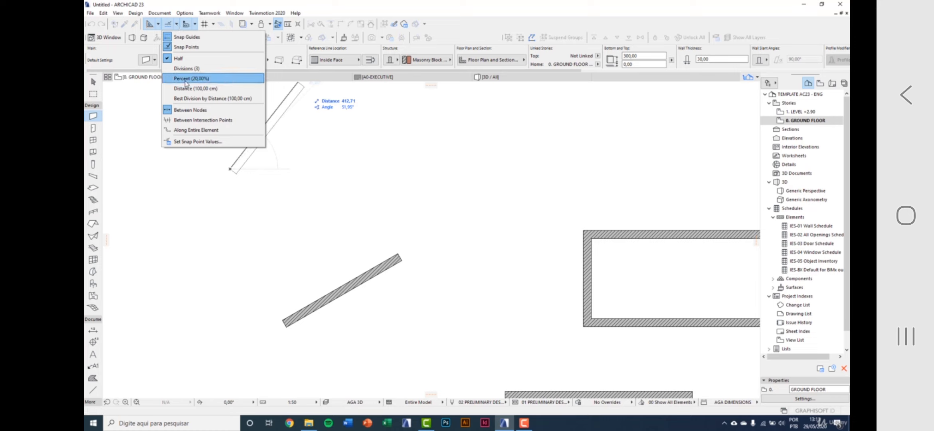
click(177, 24)
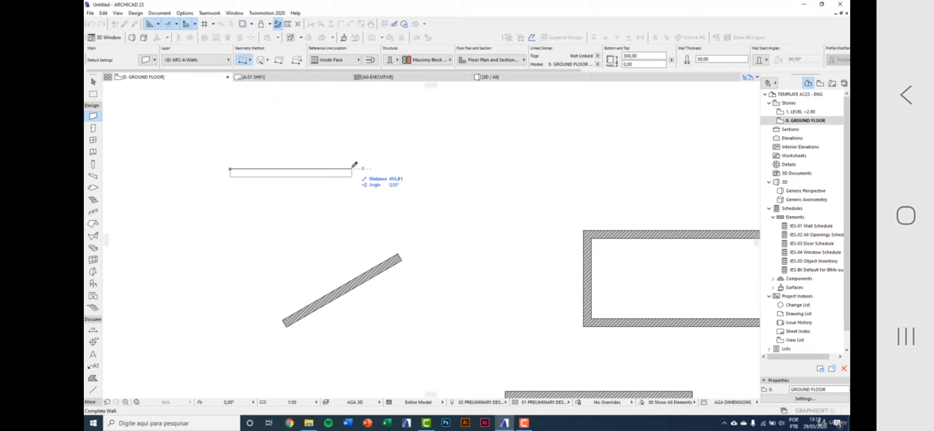
scroll(354, 164, down, 1)
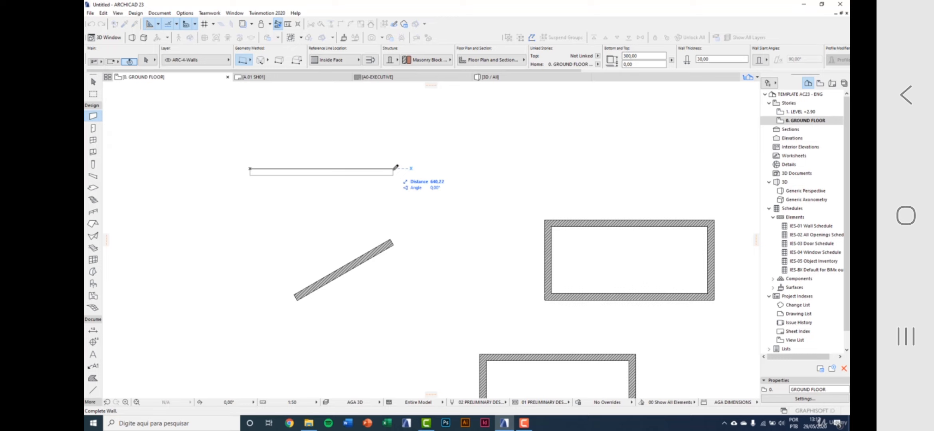
middle_drag(309, 118, 315, 198)
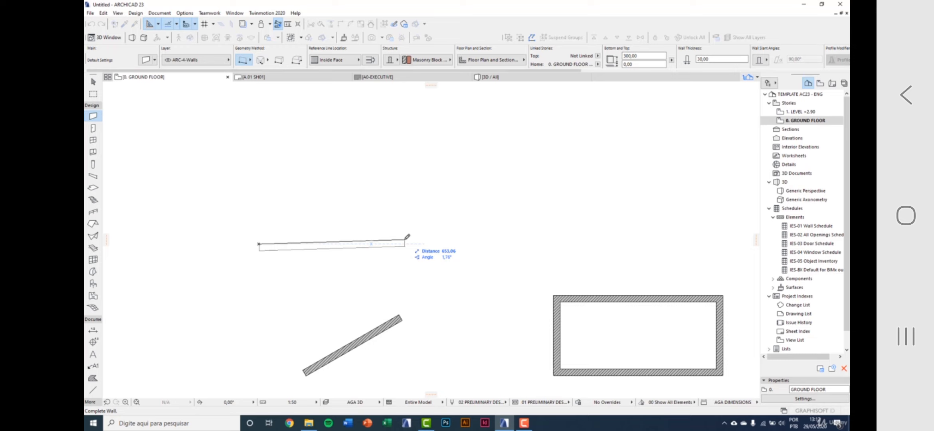
key(Escape)
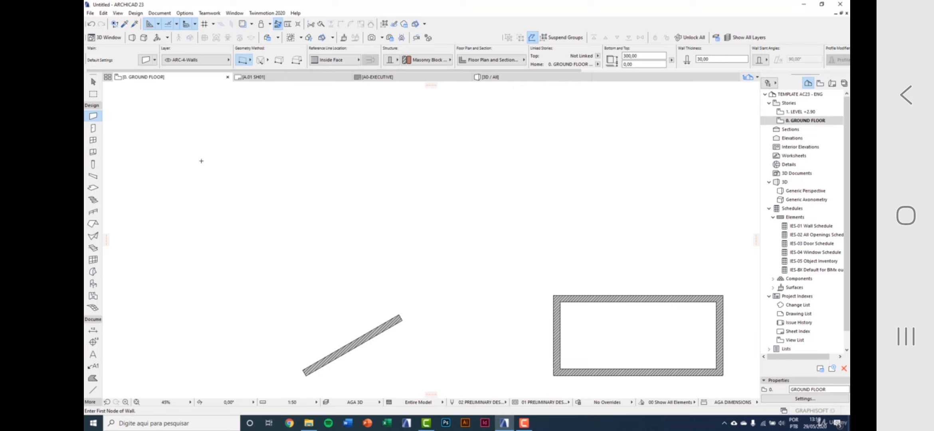
- Look through the saved favorites of the Wall tool and the Stair tool
click(100, 116)
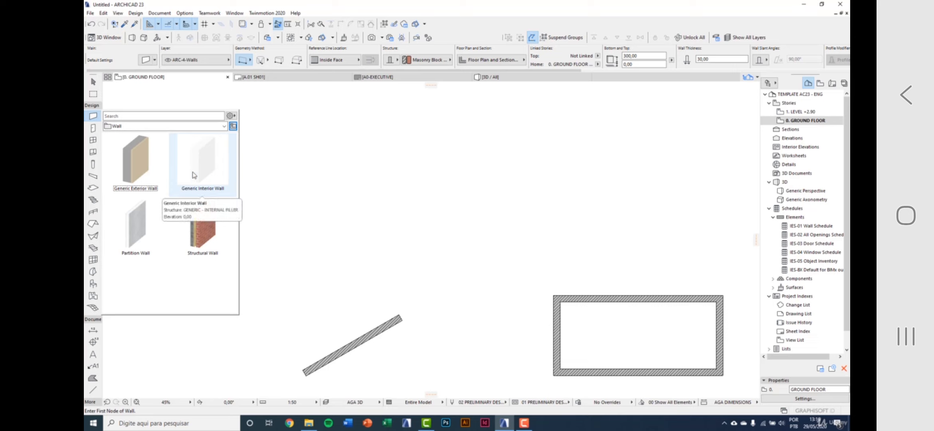
click(99, 202)
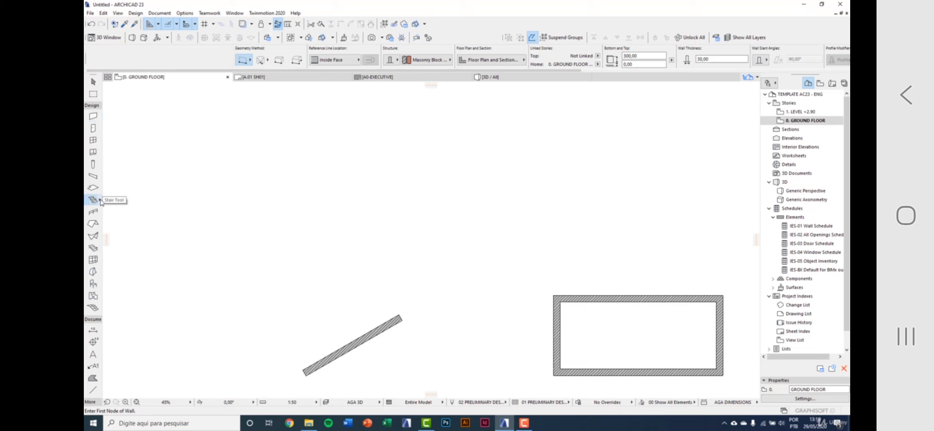
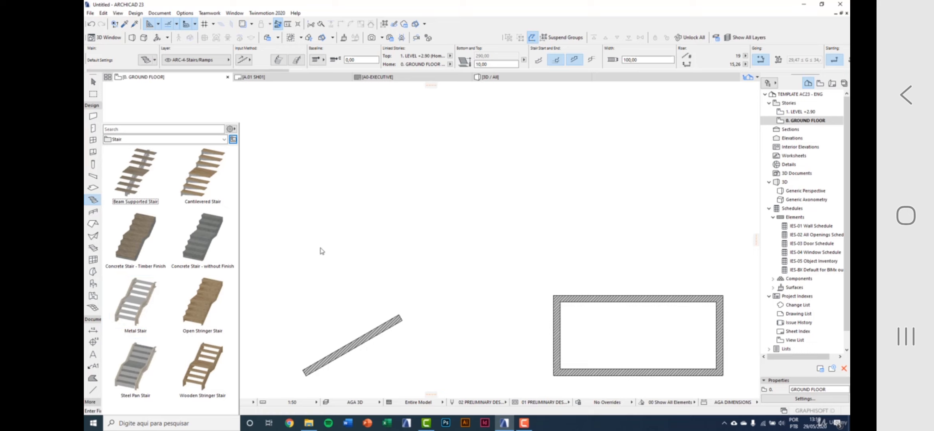
click(353, 231)
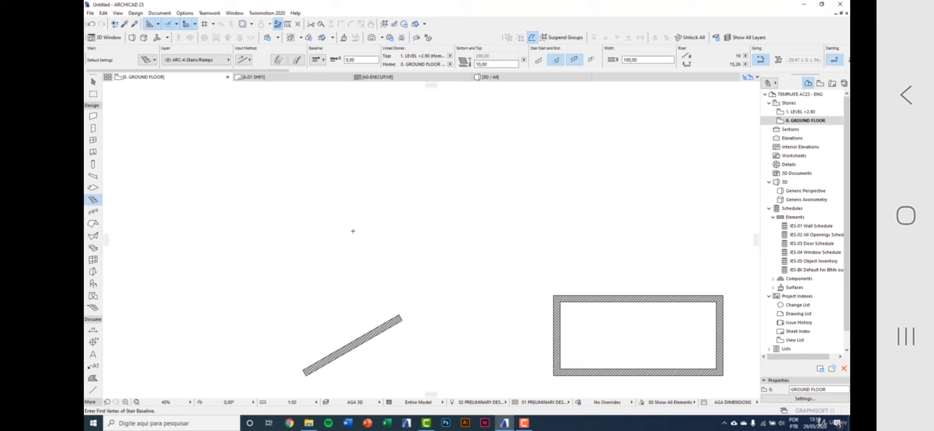
- Draw a single, nearly horizontal wall with a Generic Wall composite structure above the angled wall and select it
click(93, 116)
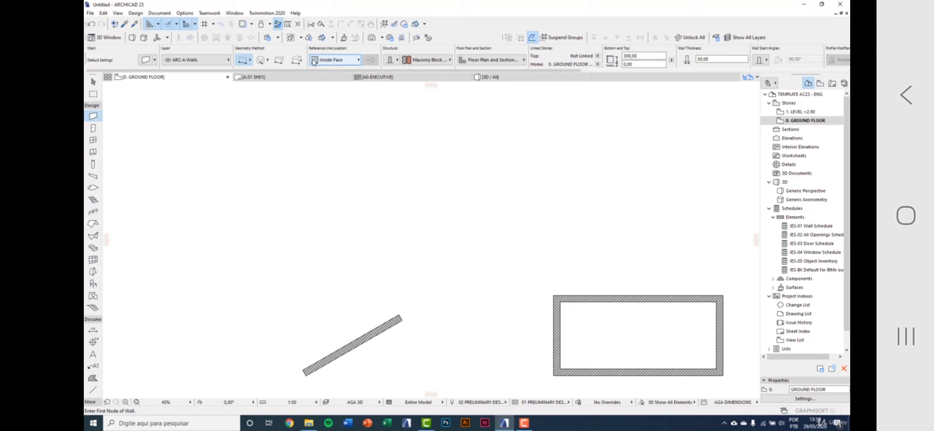
click(390, 63)
click(465, 188)
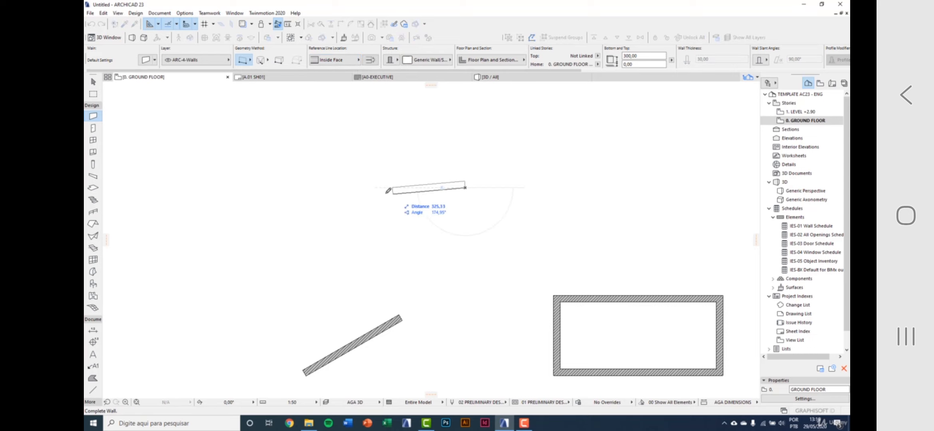
click(364, 182)
scroll(377, 184, up, 1)
click(396, 177)
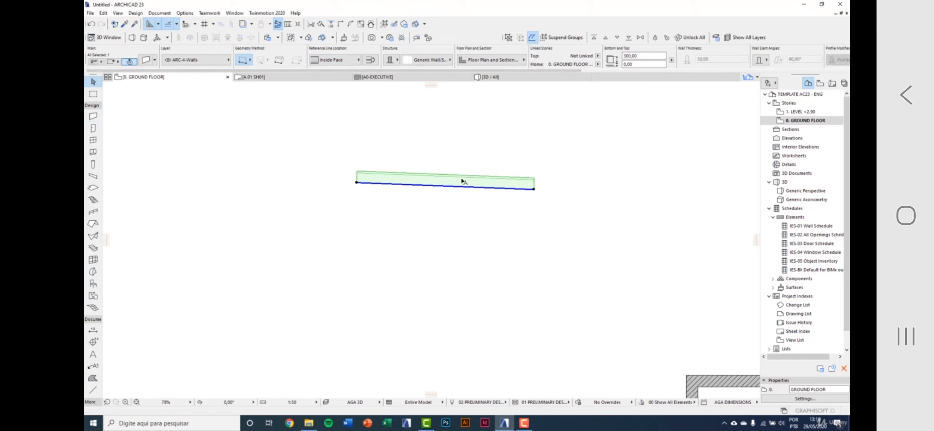
- Open the selection settings of the newly drawn Generic Wall
scroll(463, 182, up, 3)
click(93, 116)
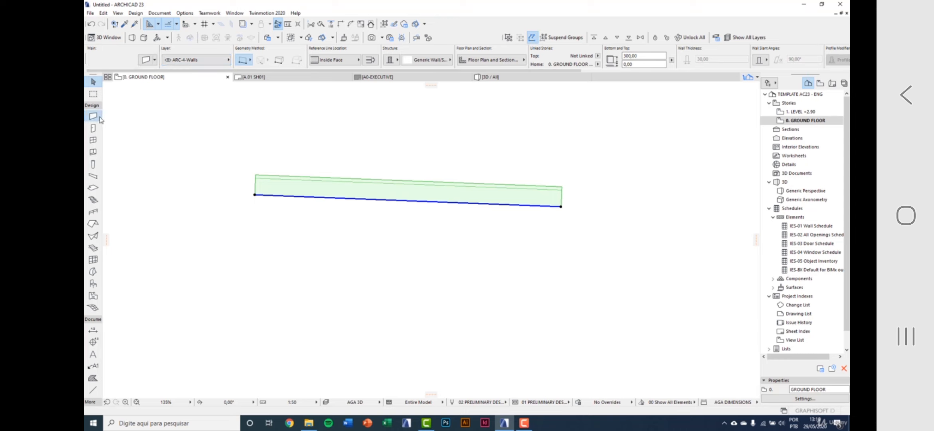
click(145, 61)
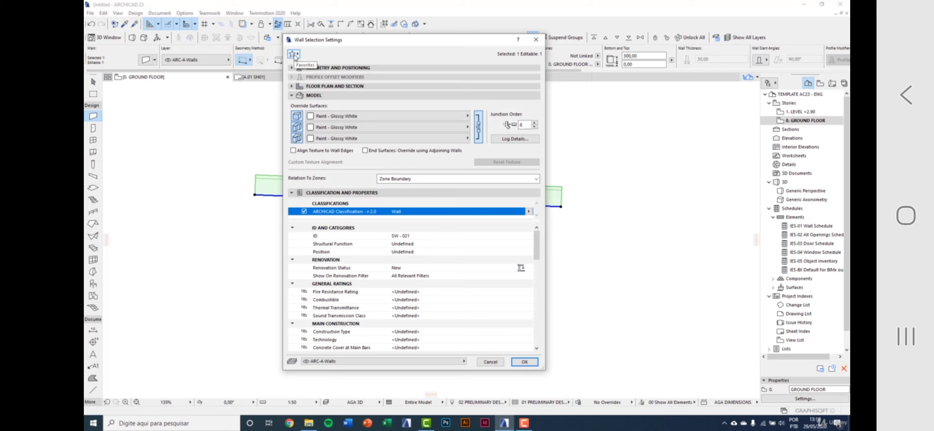
click(294, 55)
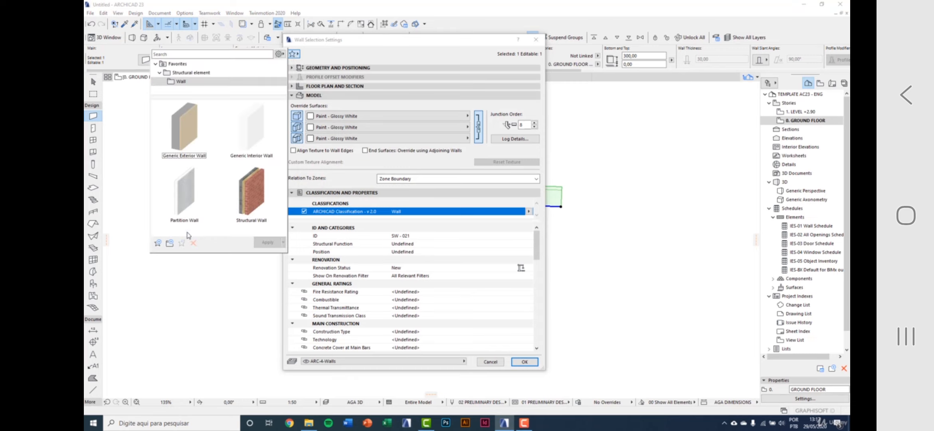
click(158, 243)
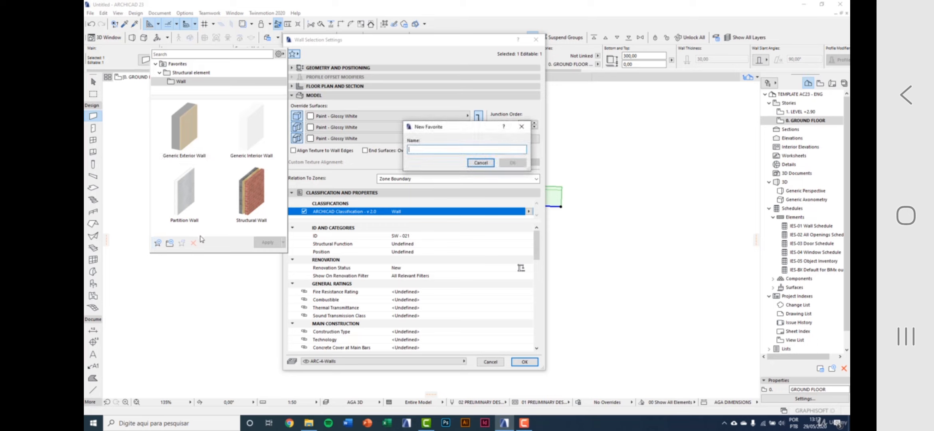
drag(441, 127, 344, 172)
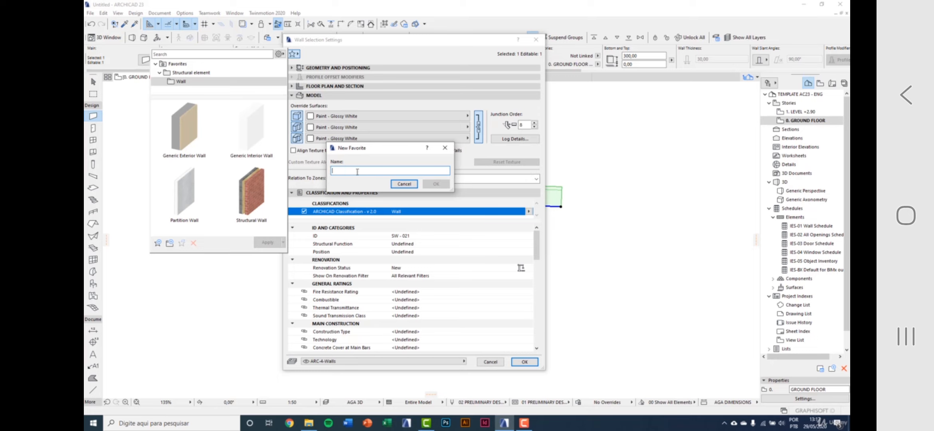
click(403, 184)
click(537, 40)
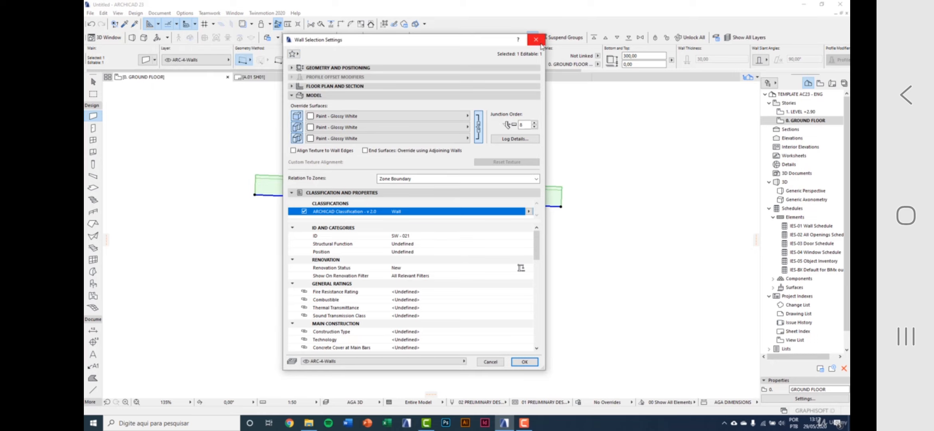
click(536, 39)
key(Escape)
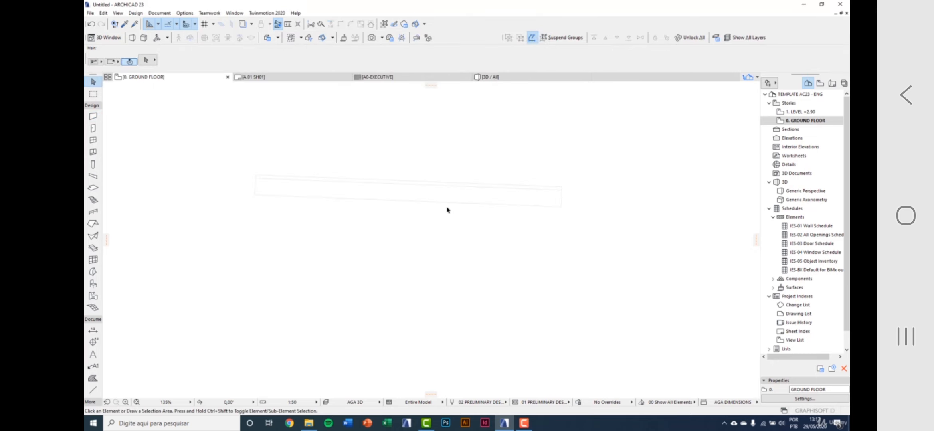
- Delete all the existing walls from the ground floor plan
scroll(447, 210, down, 5)
scroll(444, 240, down, 2)
middle_drag(444, 258, 424, 209)
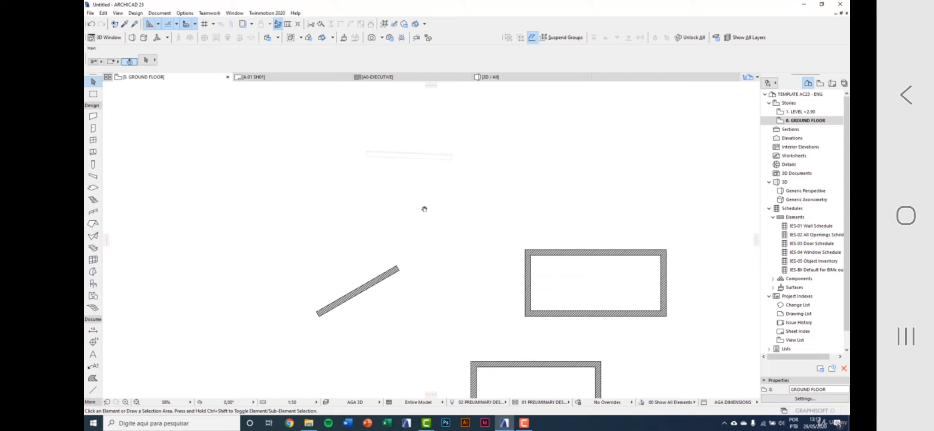
scroll(386, 203, down, 4)
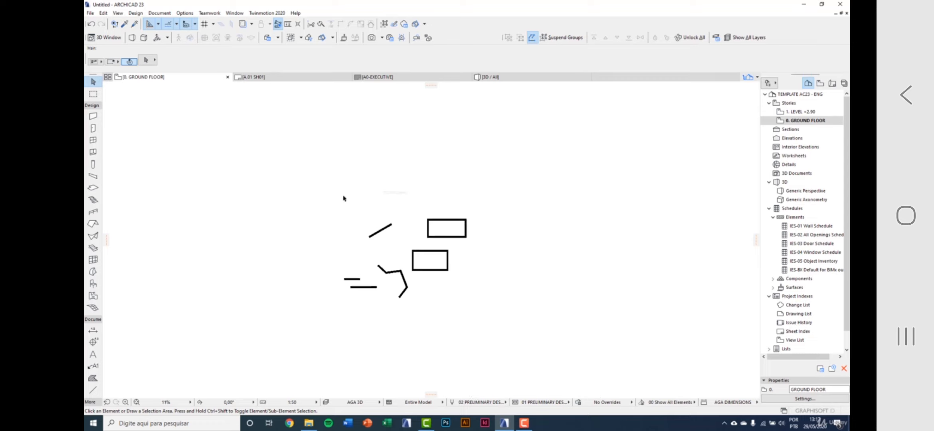
click(323, 178)
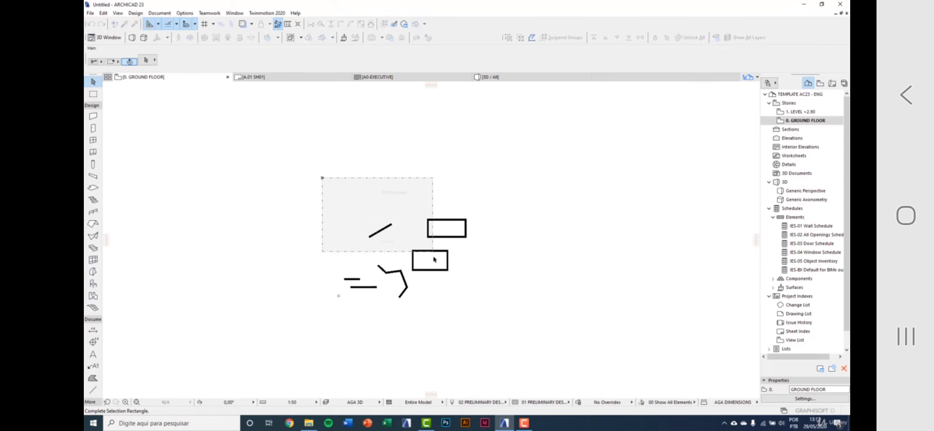
click(482, 314)
key(Delete)
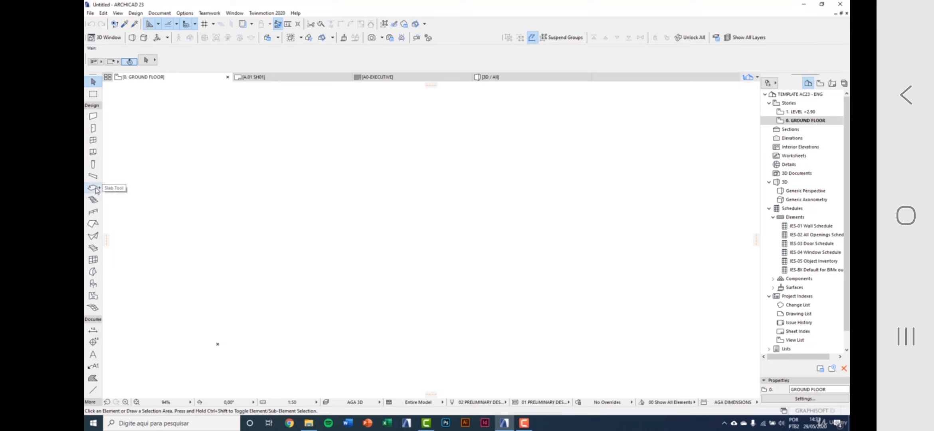
- Draw a rectangular slab in the middle of the empty ground floor plan
click(93, 188)
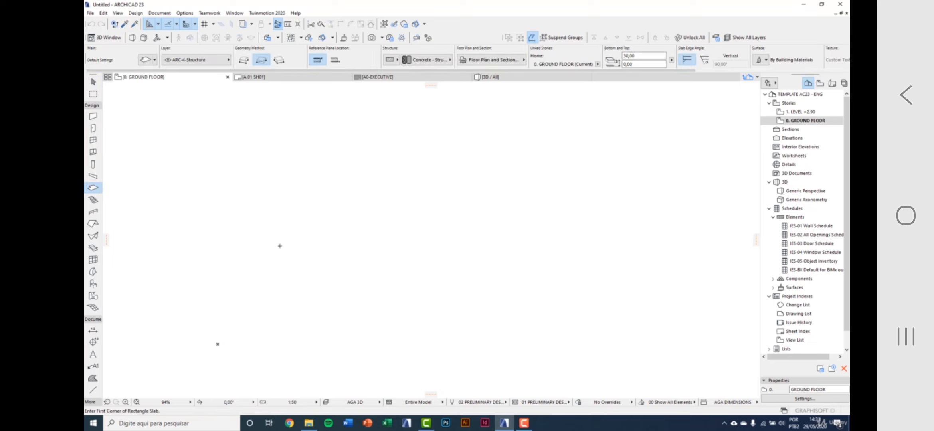
click(261, 211)
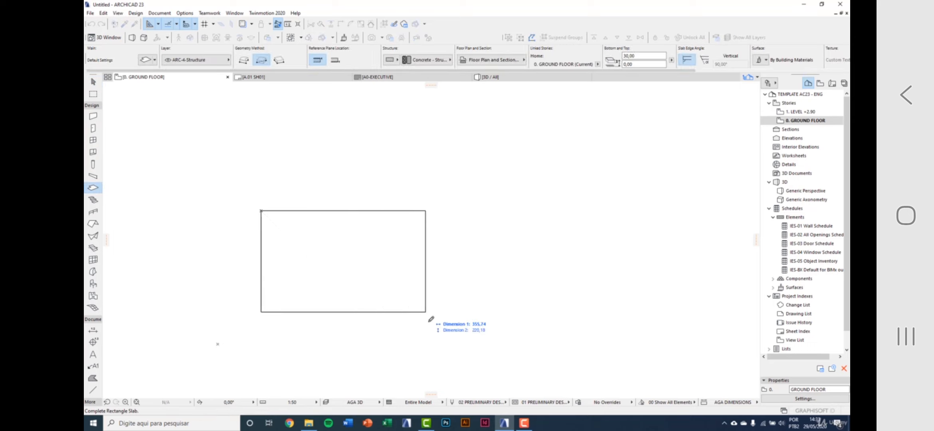
click(440, 328)
scroll(292, 273, up, 1)
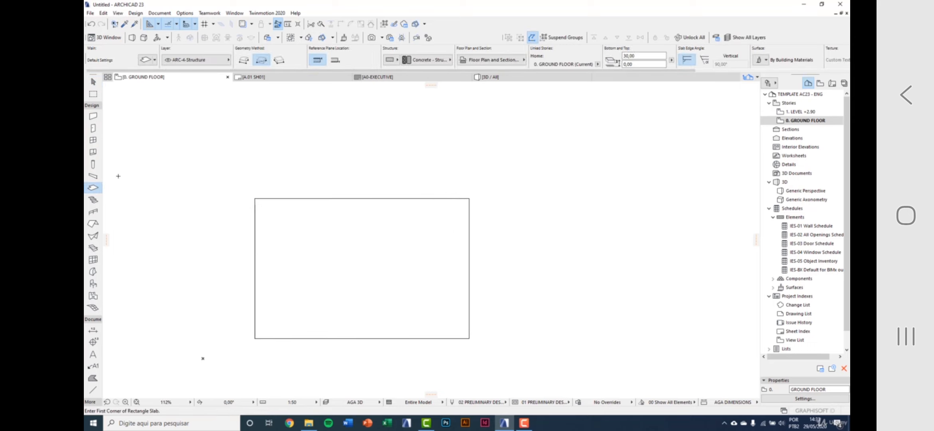
key(Escape)
- Draw a horizontal wall about 336 cm long that crosses the slab's left edge
click(93, 118)
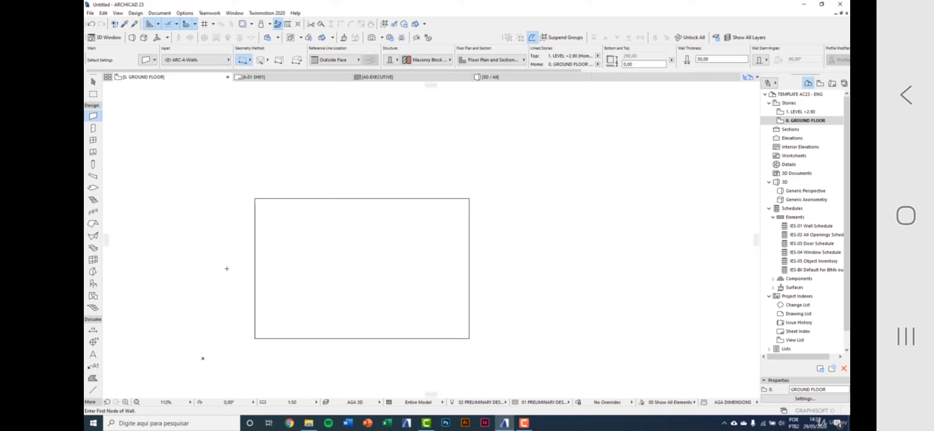
click(223, 267)
key(Escape)
scroll(235, 266, down, 3)
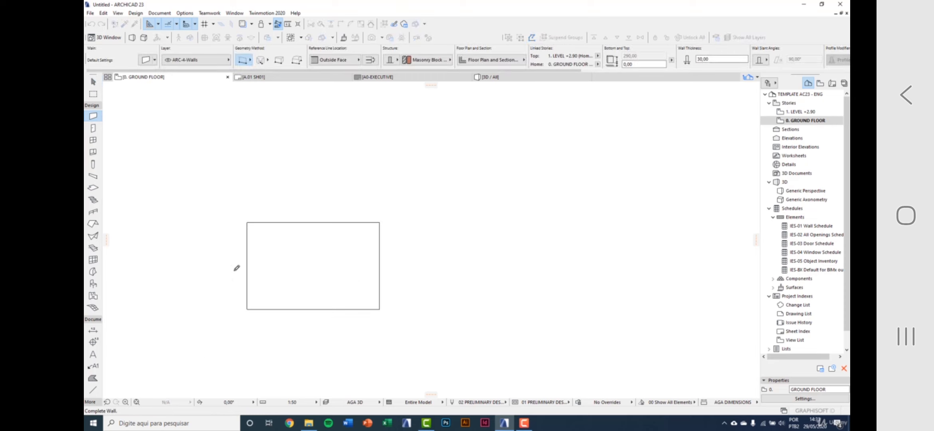
click(194, 267)
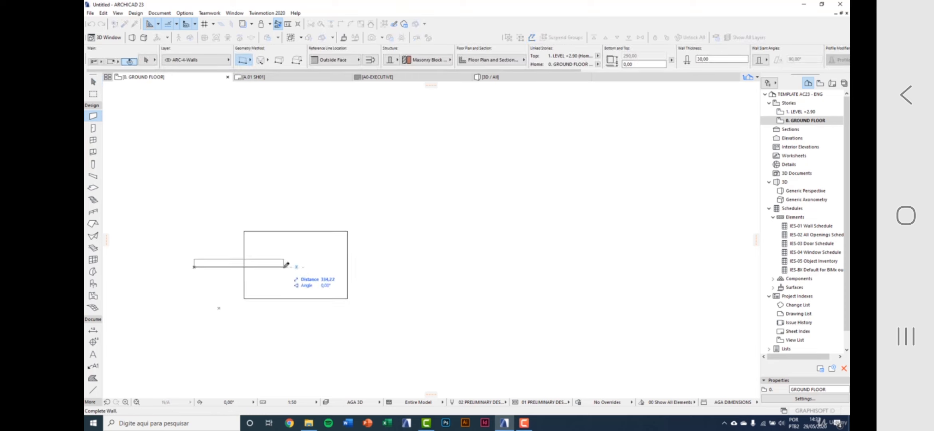
click(283, 267)
- Draw a vertical wall beyond the slab's right edge, longer than the horizontal wall
click(371, 247)
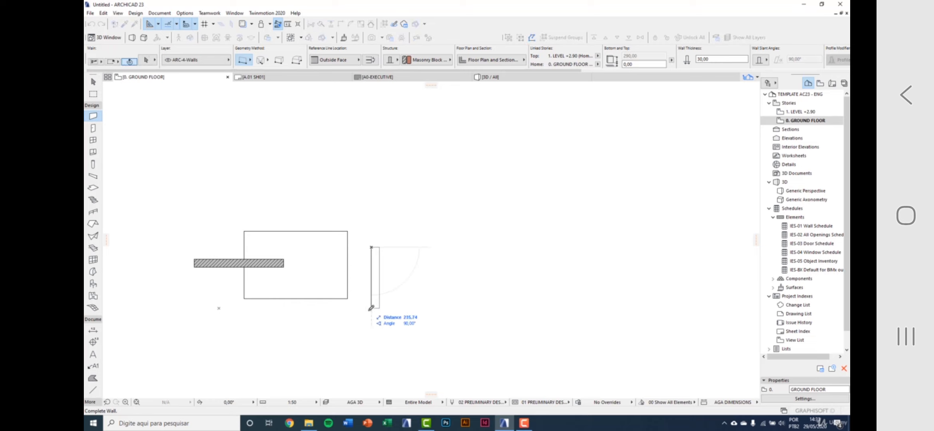
key(Escape)
click(388, 209)
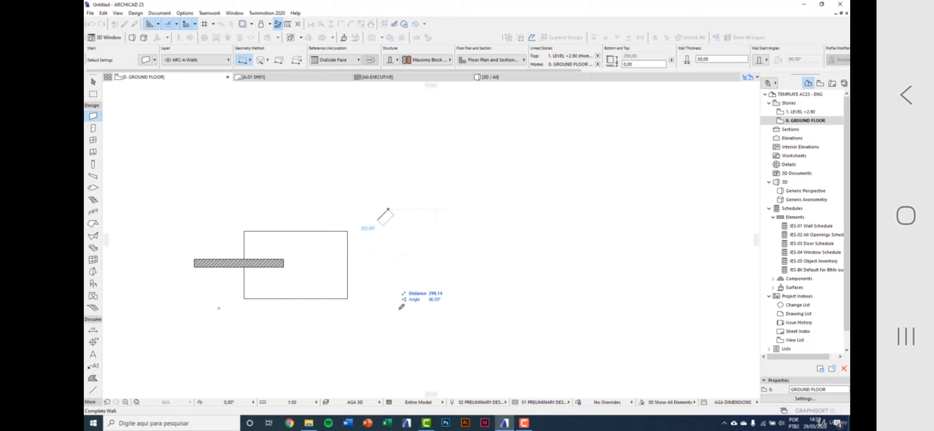
click(388, 338)
- Replace the slab with a larger rectangular one that encloses the vertical wall and only partly covers the horizontal wall
shift+click(328, 266)
key(Delete)
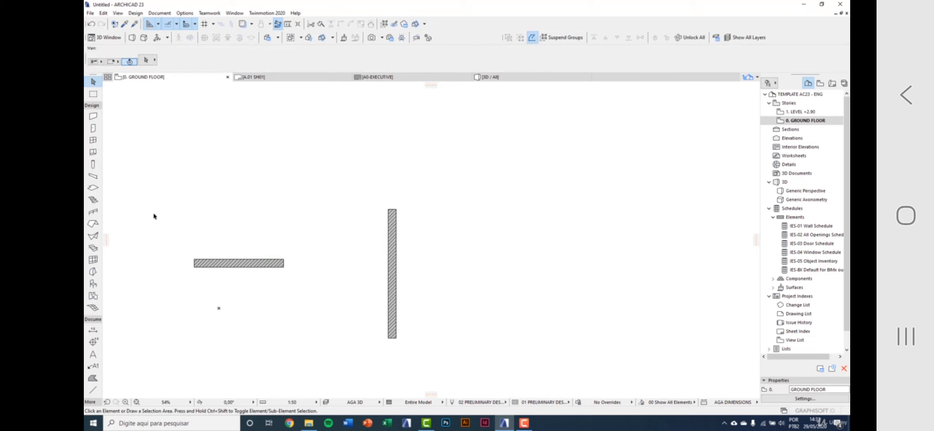
click(93, 188)
click(247, 173)
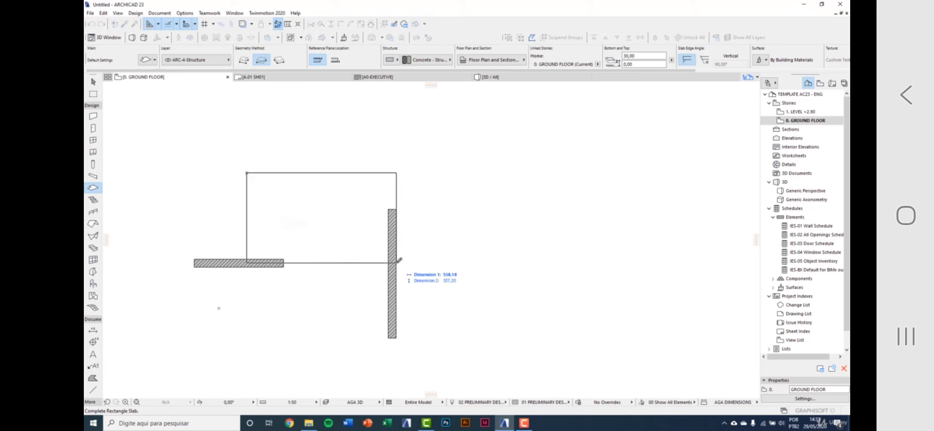
scroll(390, 263, down, 3)
click(453, 331)
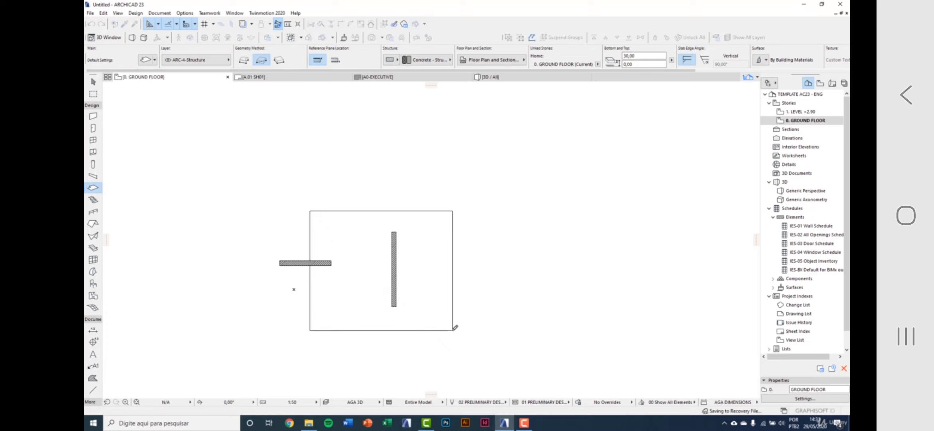
scroll(303, 248, up, 1)
key(Escape)
- Move the horizontal wall left and slightly down, and stretch its right end further into the slab
click(286, 267)
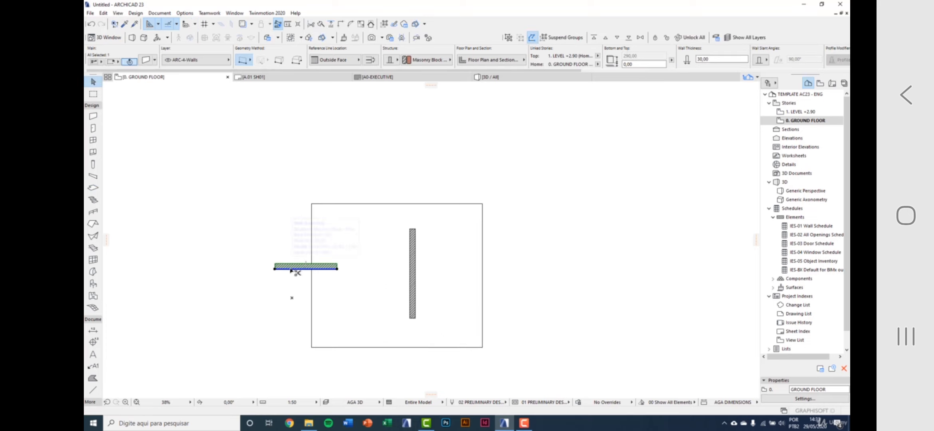
key(ctrl+d)
click(291, 270)
click(266, 279)
click(312, 278)
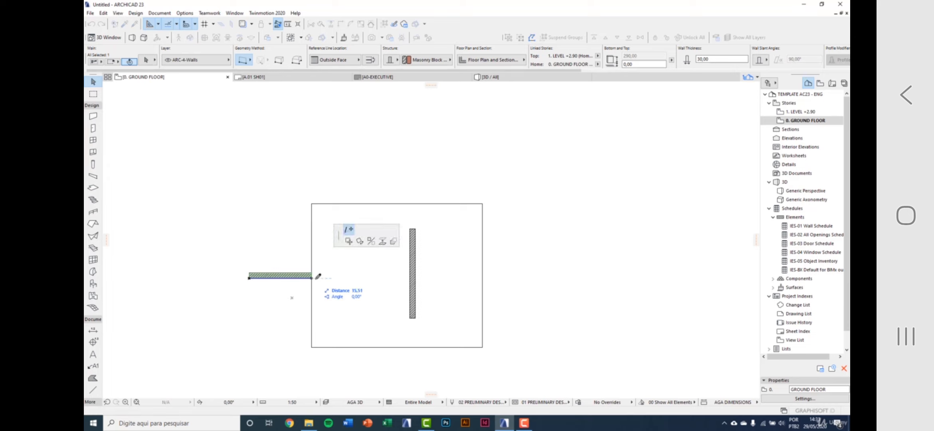
click(355, 275)
click(281, 244)
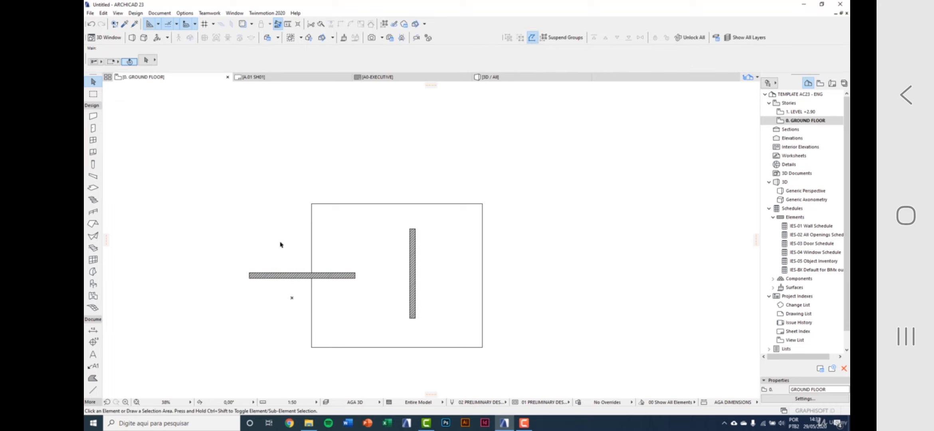
- Select the slab by its surface and clear the selection
middle_drag(281, 244, 258, 241)
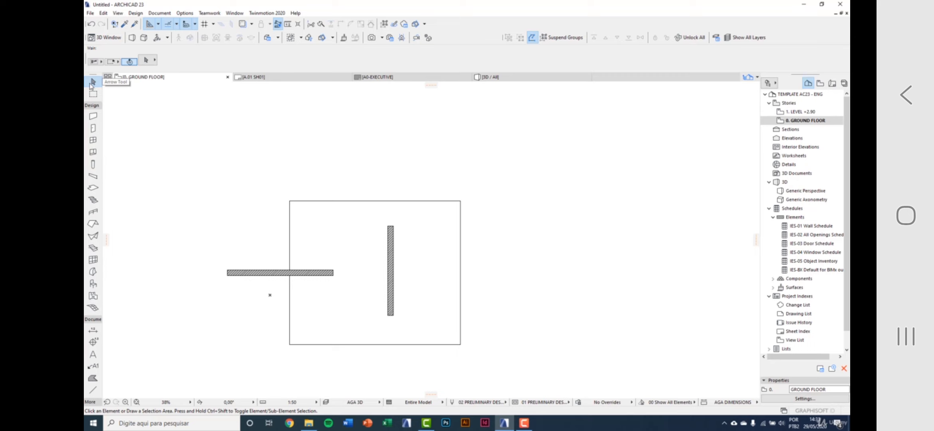
click(328, 226)
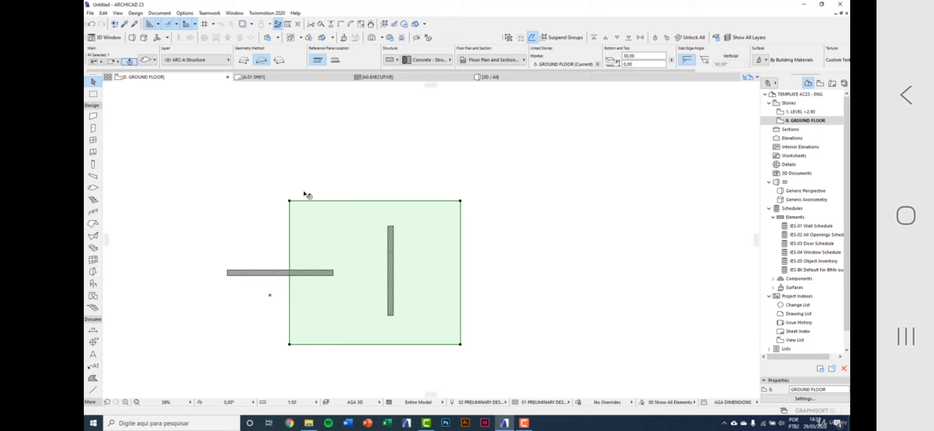
key(Escape)
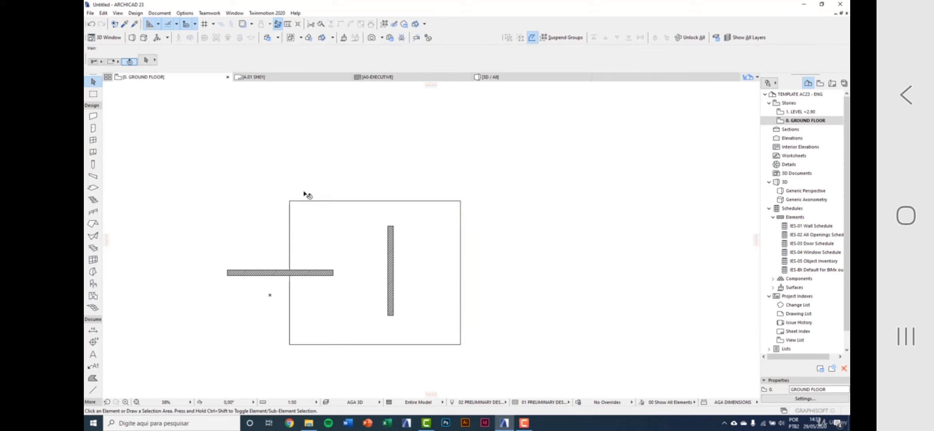
- Set area selection to include partly enclosed elements, try it around the horizontal wall and the slab's left part, and clear the selection
click(100, 64)
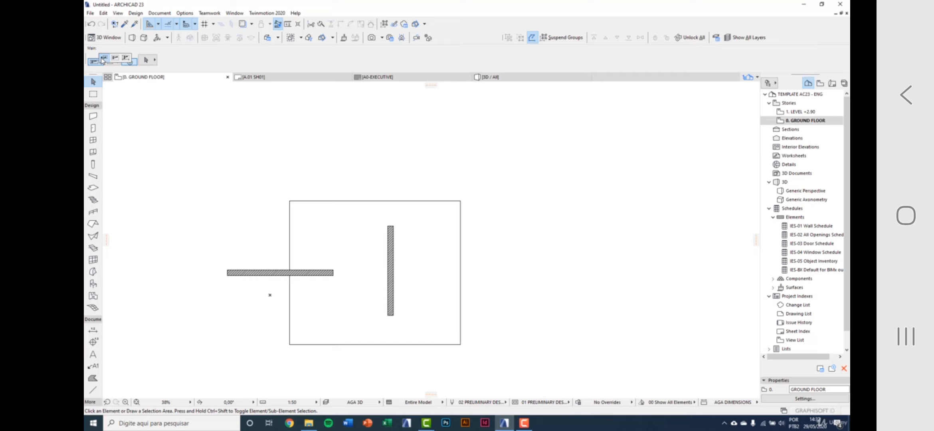
click(103, 60)
click(182, 164)
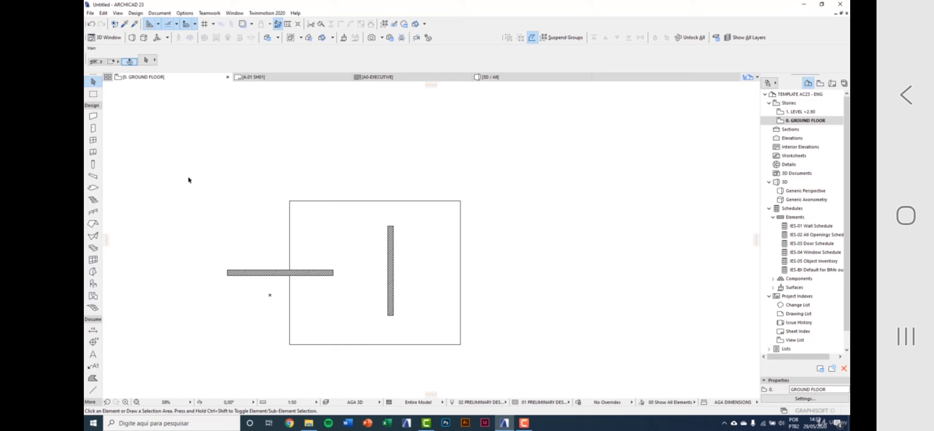
click(350, 369)
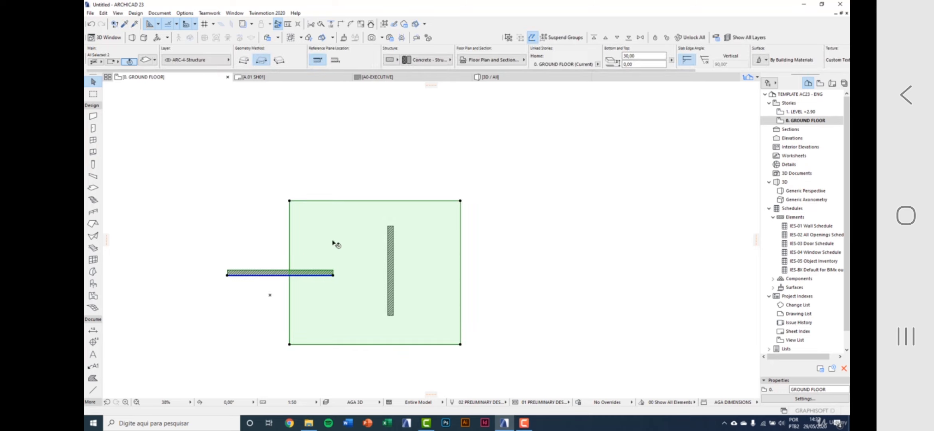
key(Escape)
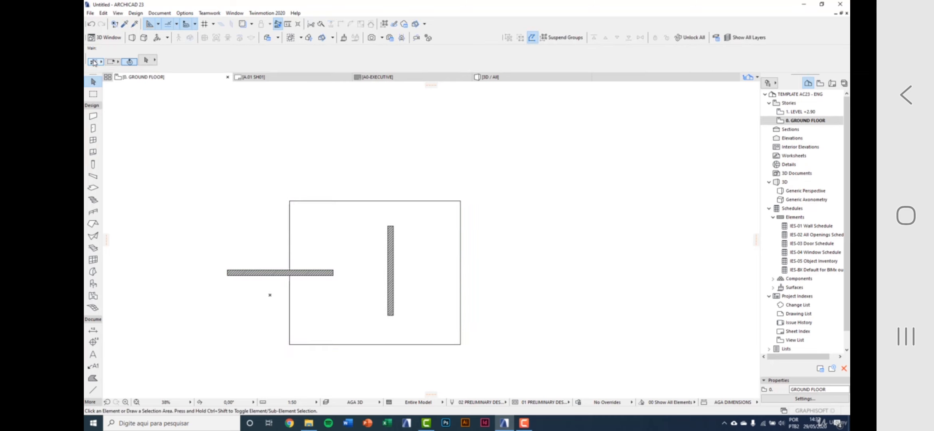
- Set area selection to fully enclosed elements only, try it with a rectangle around the vertical wall, and clear the selection
click(94, 62)
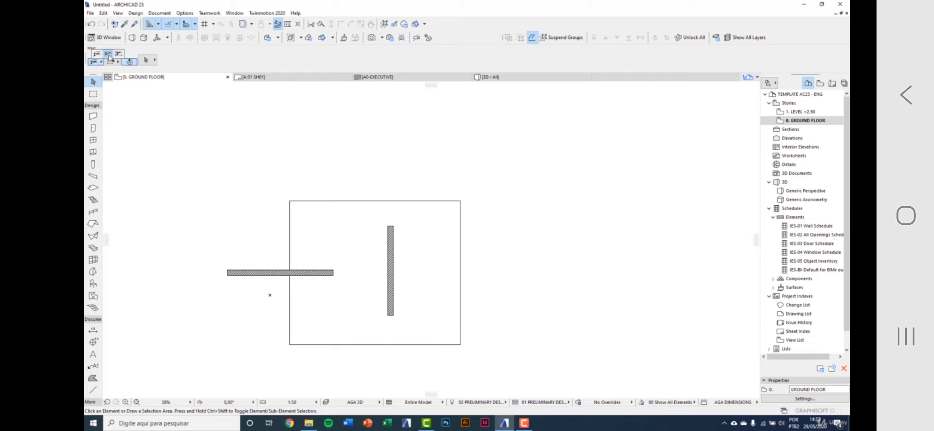
click(109, 57)
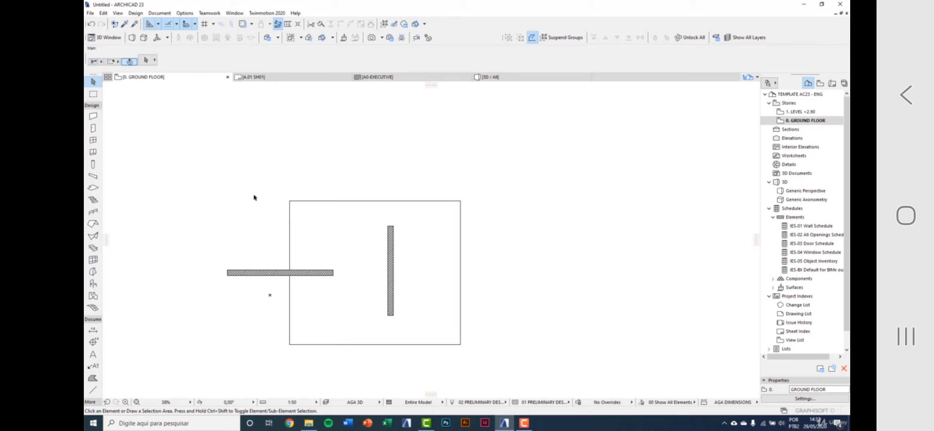
click(341, 158)
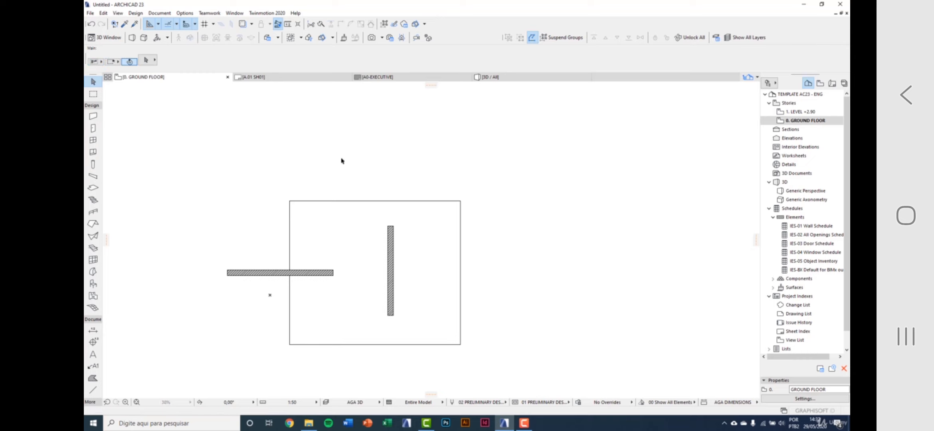
click(427, 370)
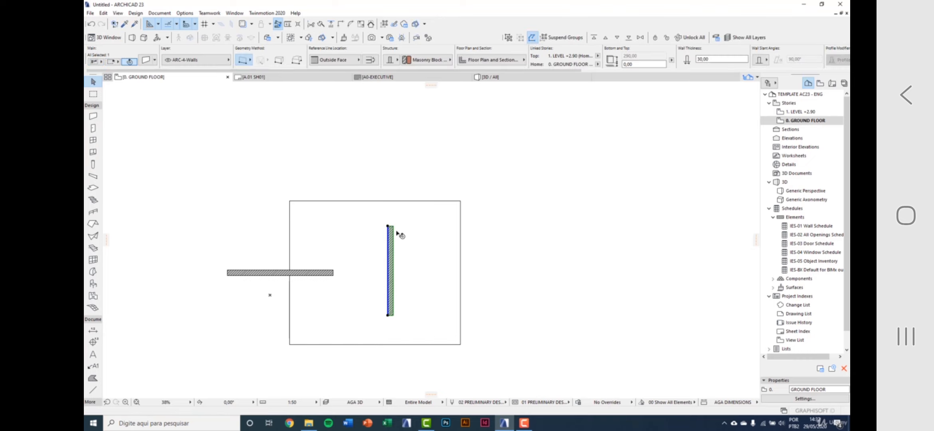
key(Escape)
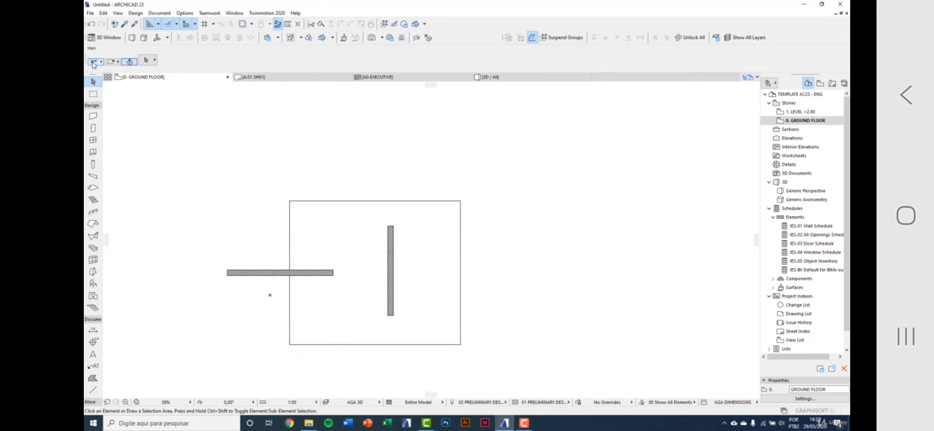
- Set area selection to depend on drawing direction, try it rightward around the horizontal wall and leftward across the slab, and clear the selection
click(113, 61)
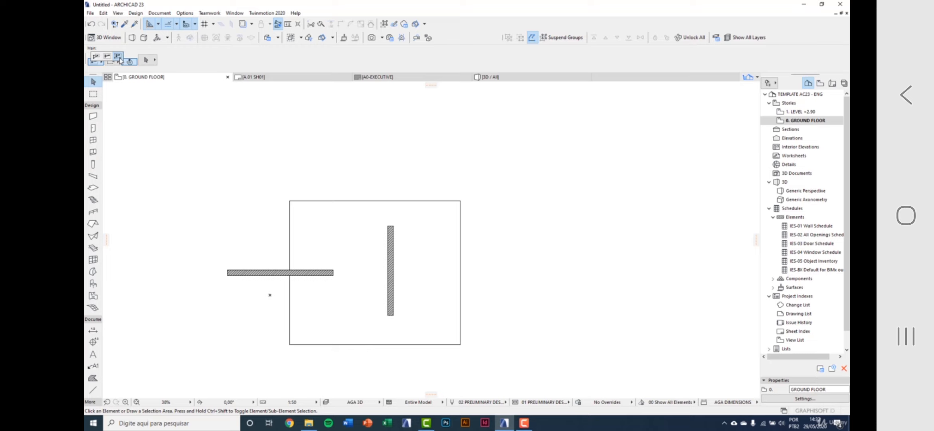
click(119, 58)
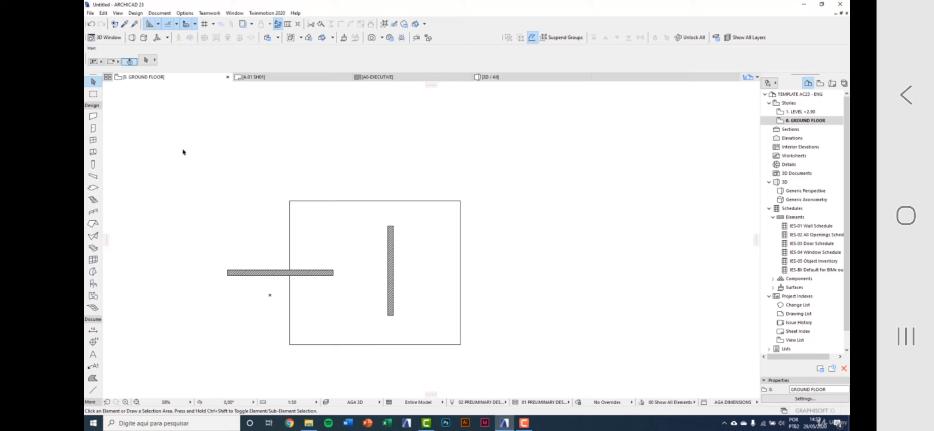
drag(174, 136, 358, 373)
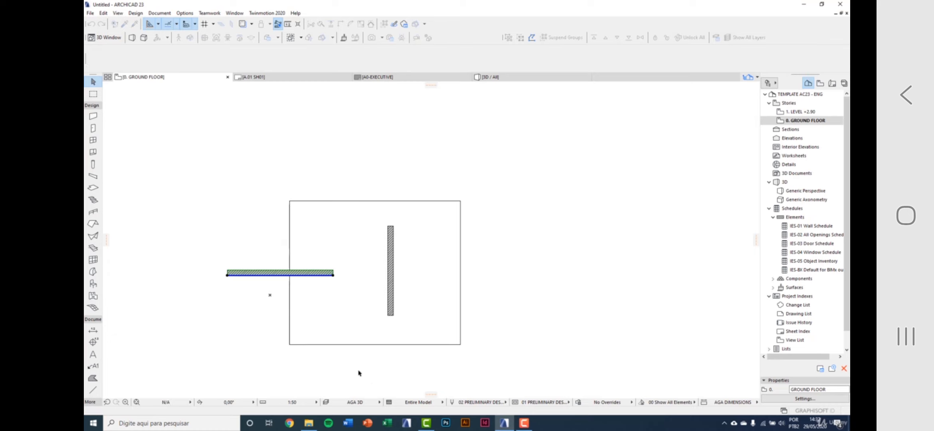
click(504, 177)
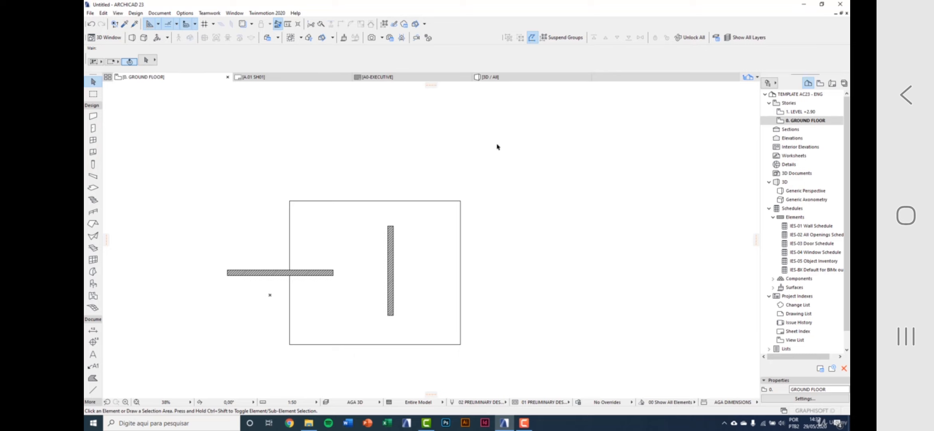
drag(496, 144, 378, 373)
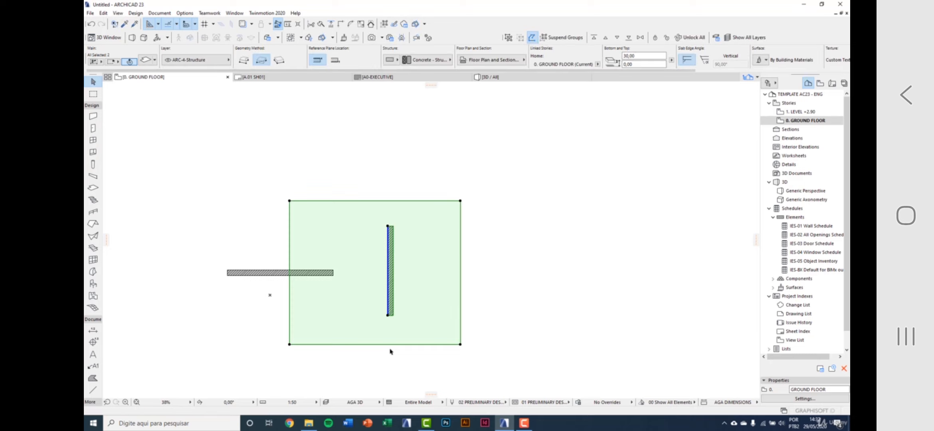
click(504, 294)
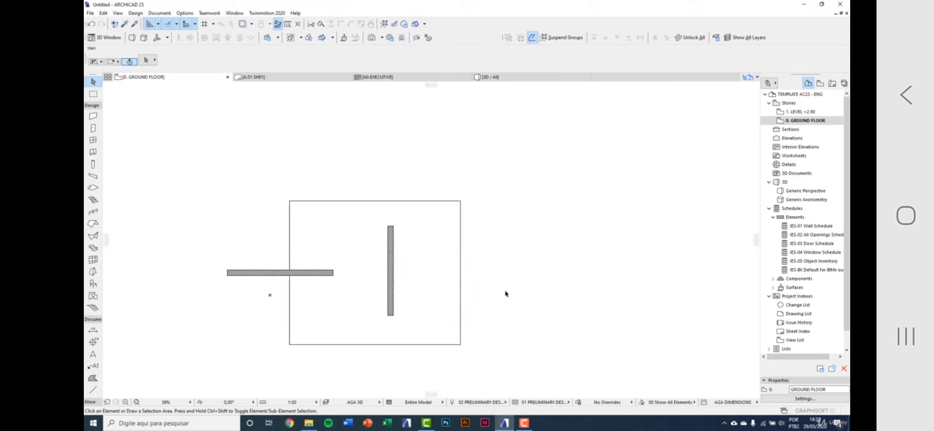
- Review the selection shape options, select the slab by its surface with Quick Selection on, and clear the selection
click(113, 62)
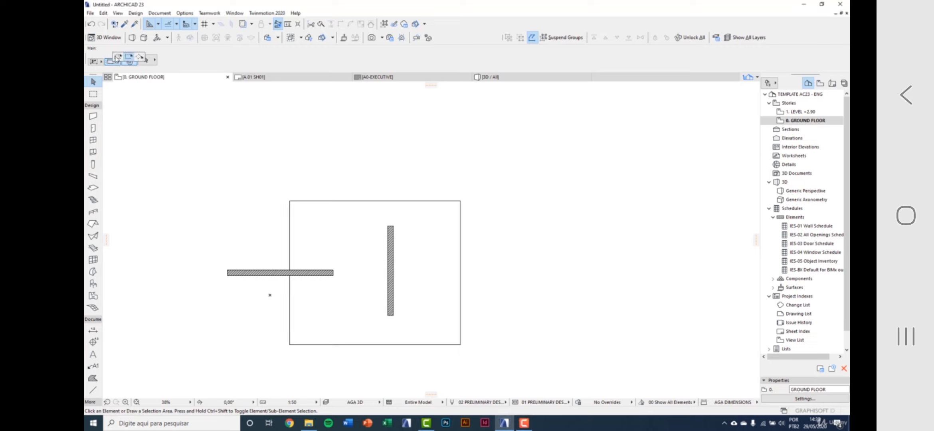
click(113, 64)
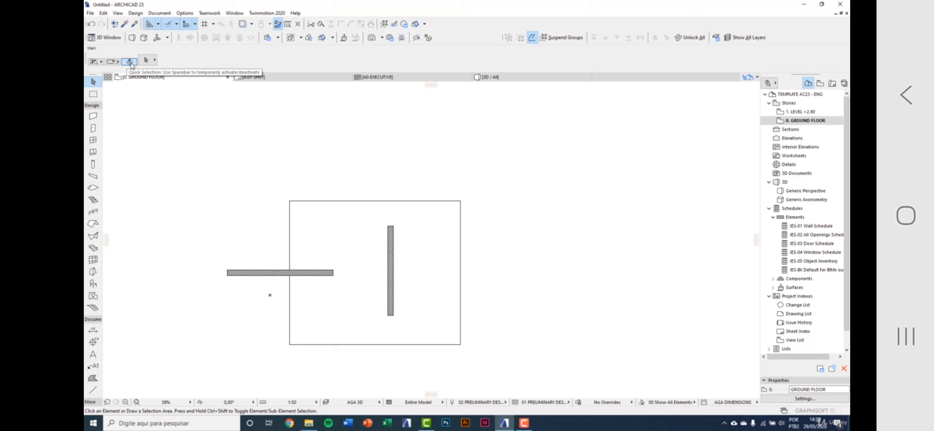
click(130, 62)
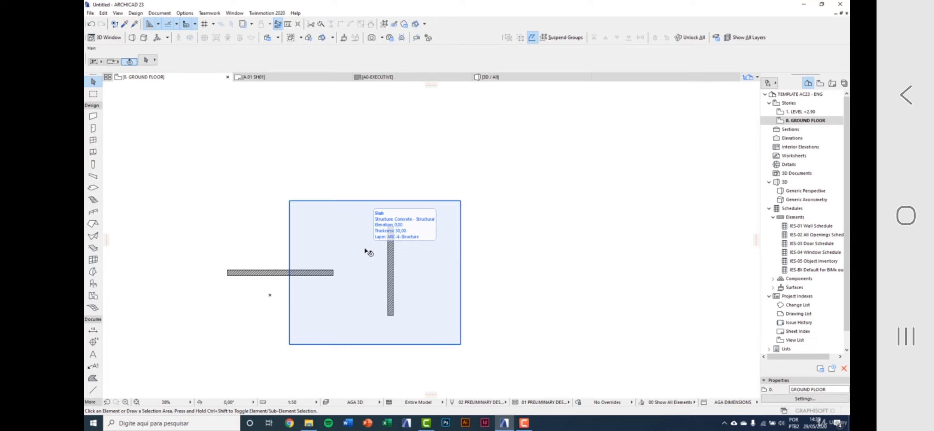
click(366, 297)
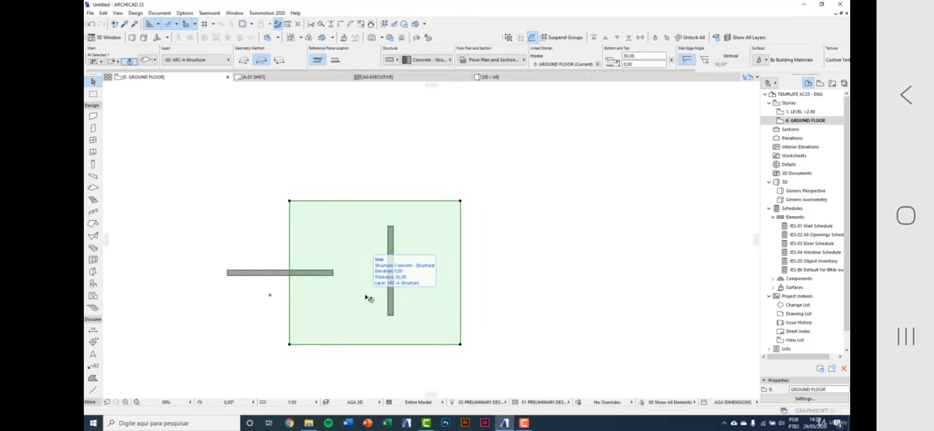
key(Escape)
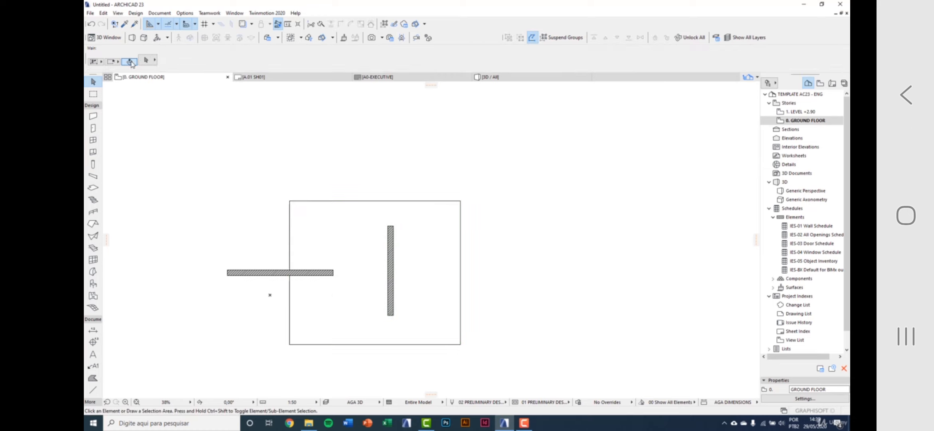
- Turn off Quick Selection and try rectangular selections over the slab's left part and around the whole slab with the vertical wall
click(325, 242)
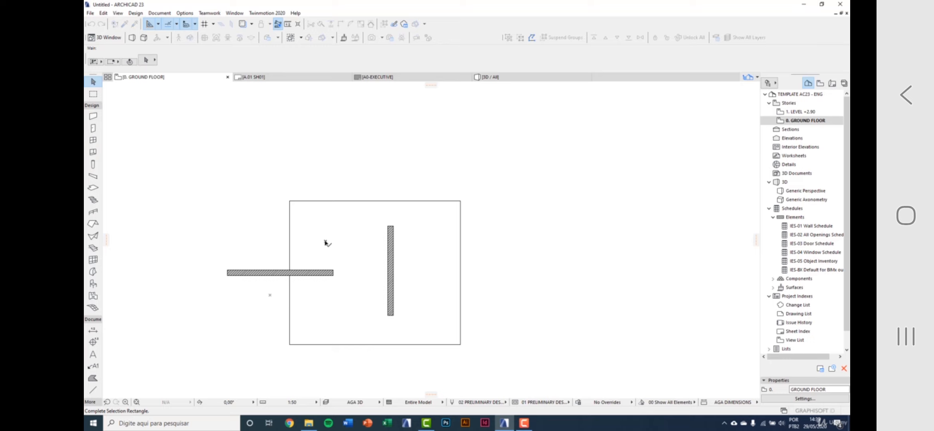
click(278, 172)
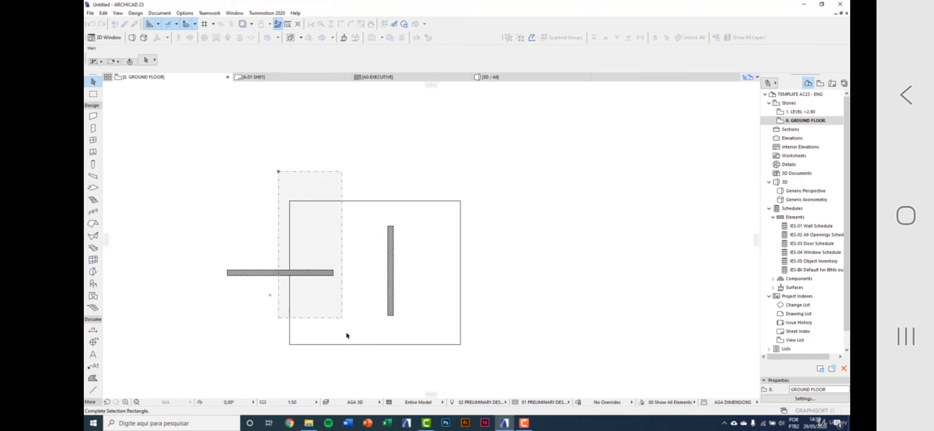
click(352, 323)
click(270, 182)
click(523, 380)
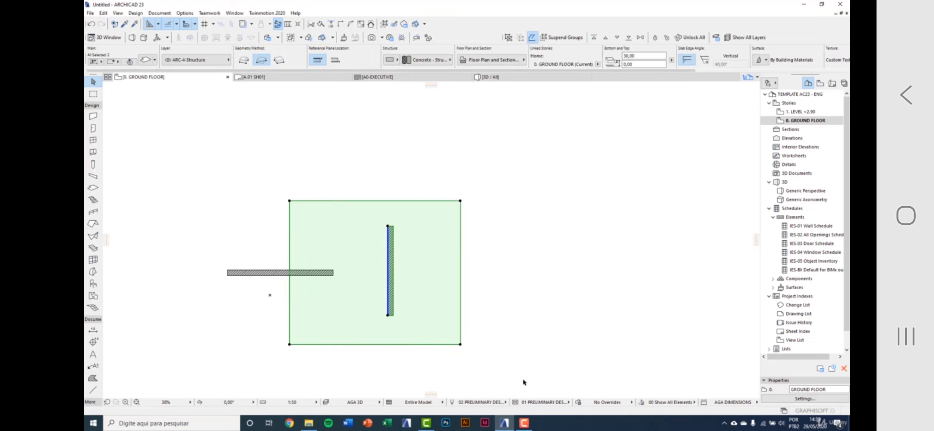
- Clear the selection, select the slab by its lower-right corner with Quick Selection off, and deselect it
click(461, 202)
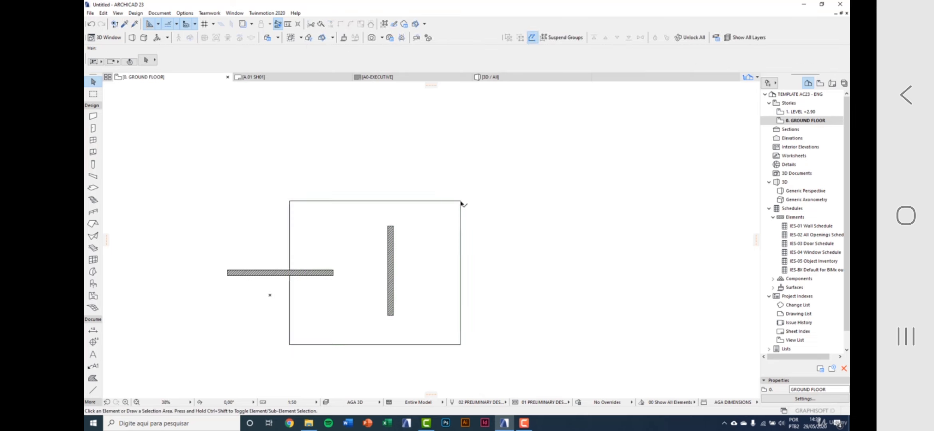
click(459, 354)
click(462, 346)
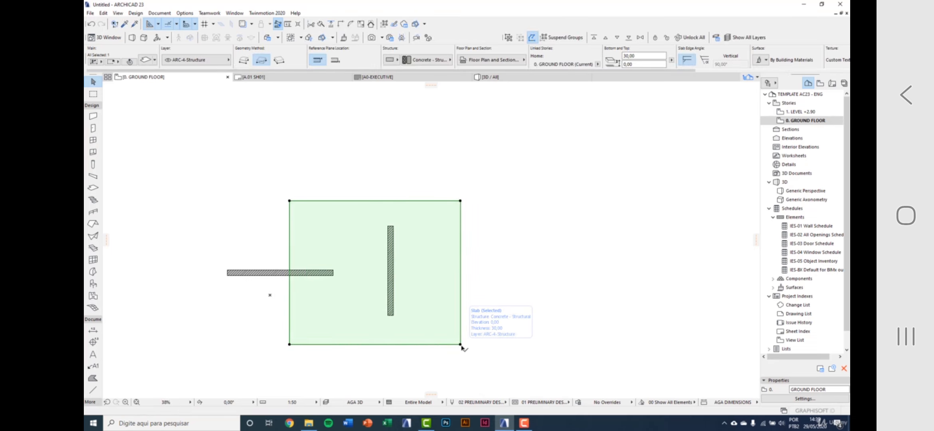
click(463, 358)
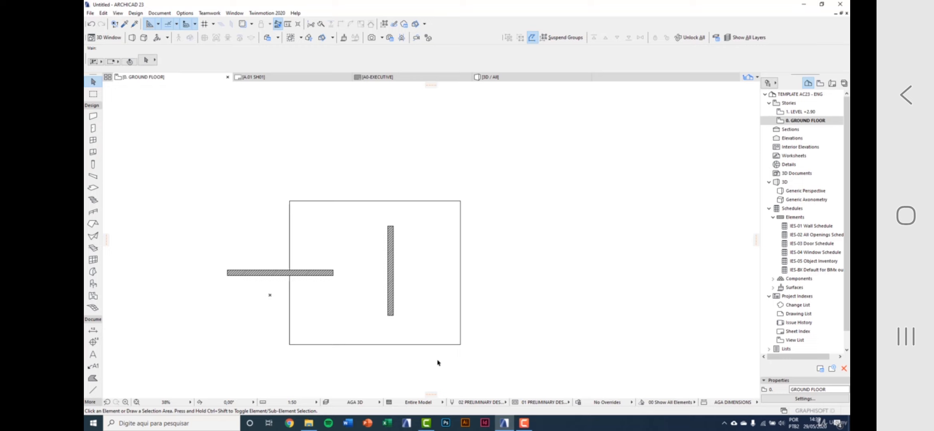
- Turn Quick Selection back on, select the slab by its surface, and clear the selection
click(128, 63)
scroll(382, 279, up, 4)
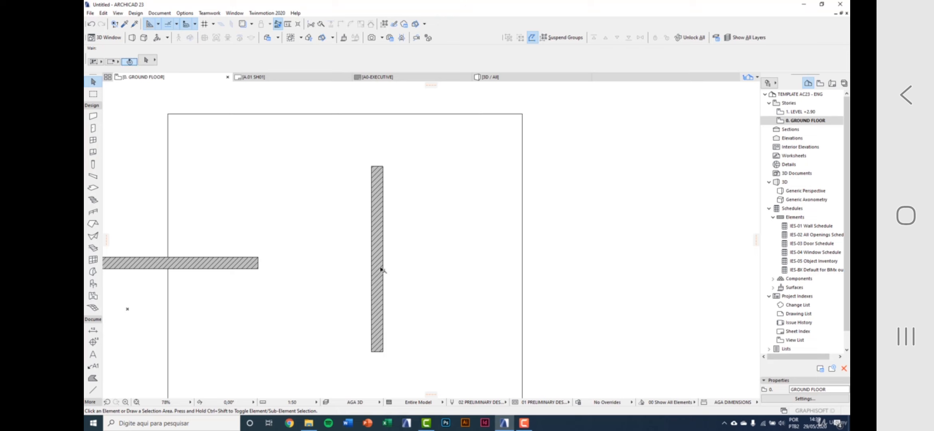
click(337, 145)
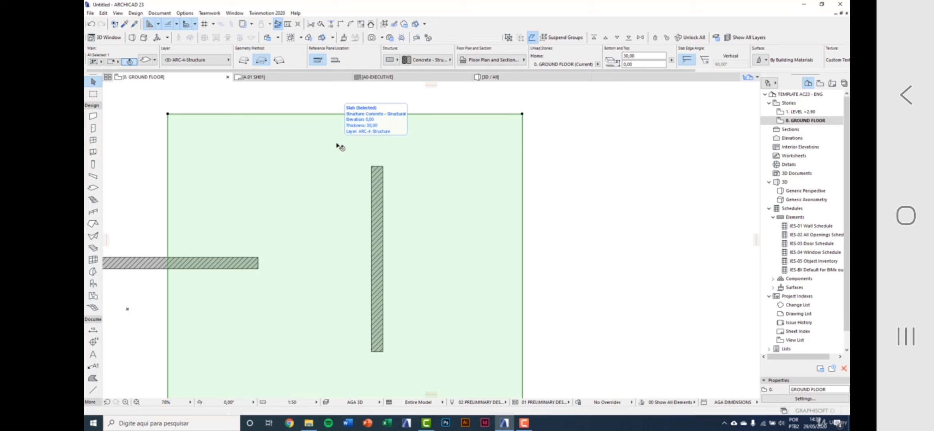
key(Escape)
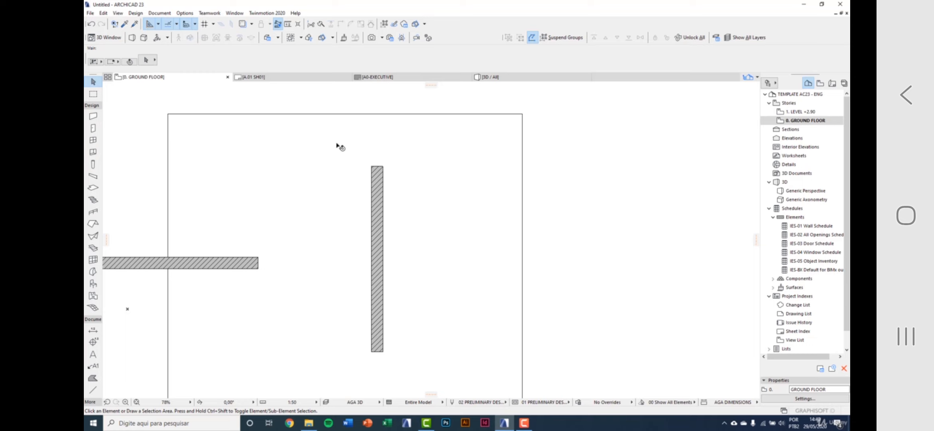
- Temporarily suspend Quick Selection to enclose the vertical wall in a selection rectangle, add the slab and horizontal wall, and deselect everything
click(336, 143)
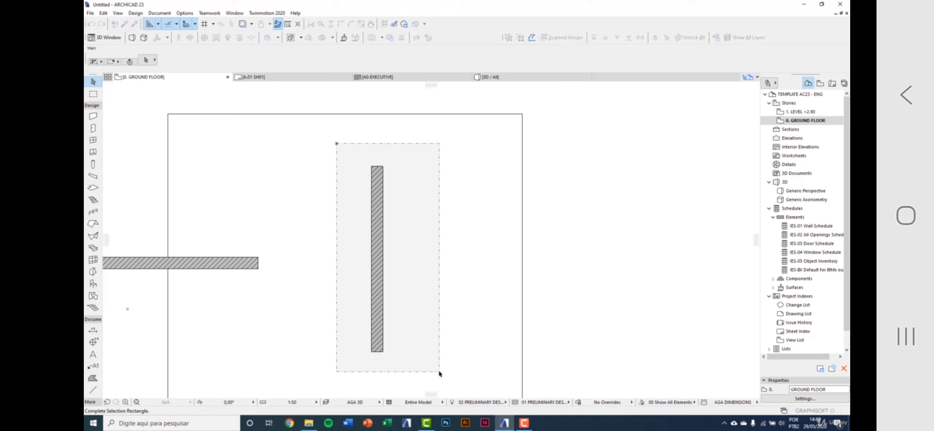
click(439, 373)
scroll(441, 309, down, 3)
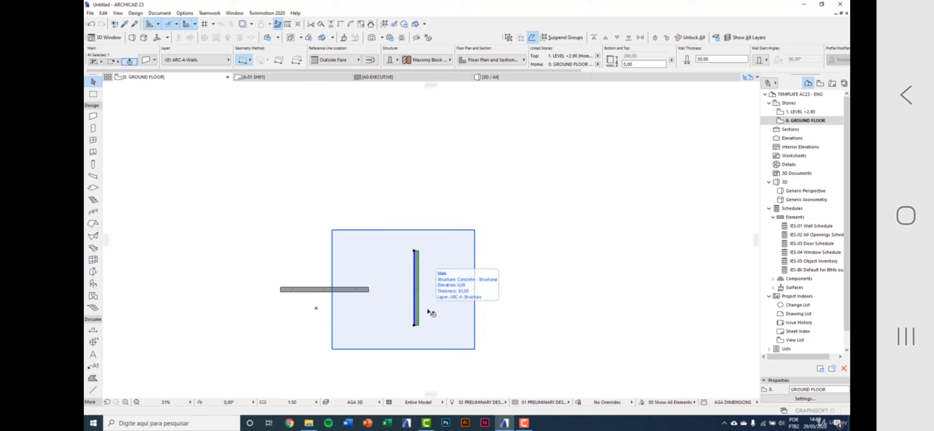
click(395, 269)
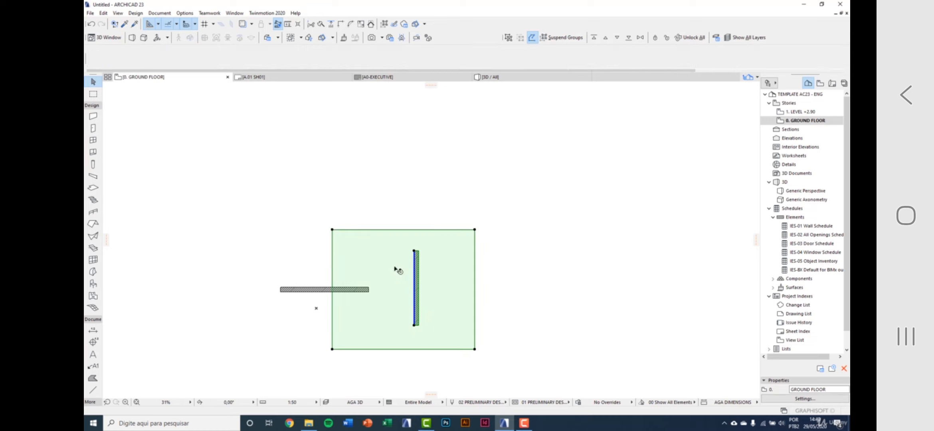
shift+click(300, 290)
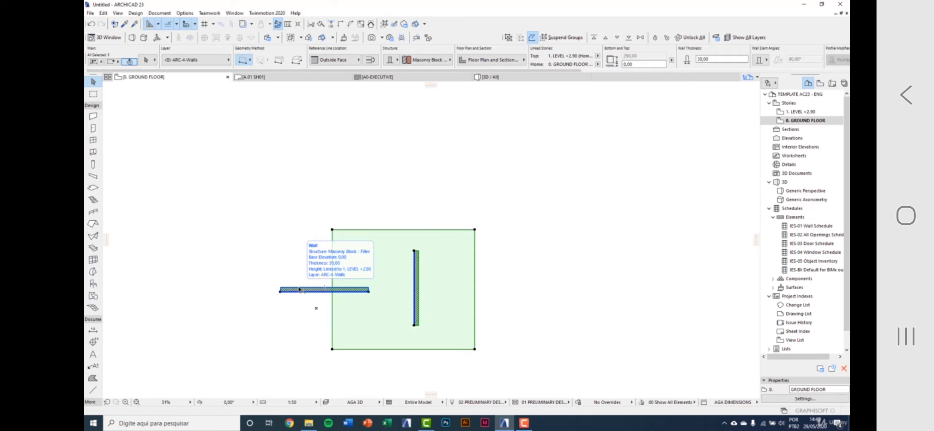
click(364, 215)
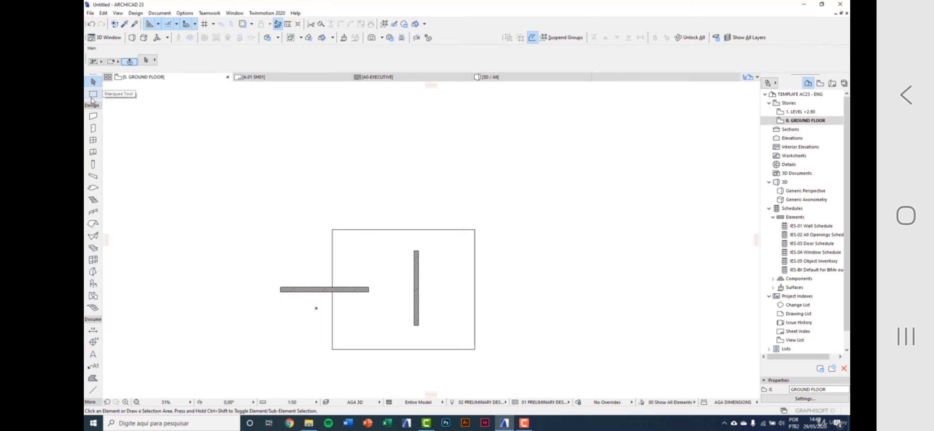
- Draw a single-floor rectangular marquee around the slab and both walls
click(93, 94)
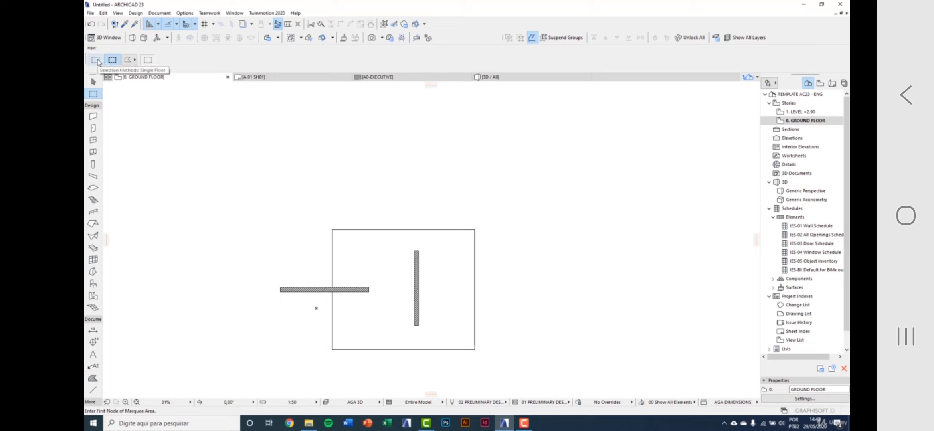
click(97, 61)
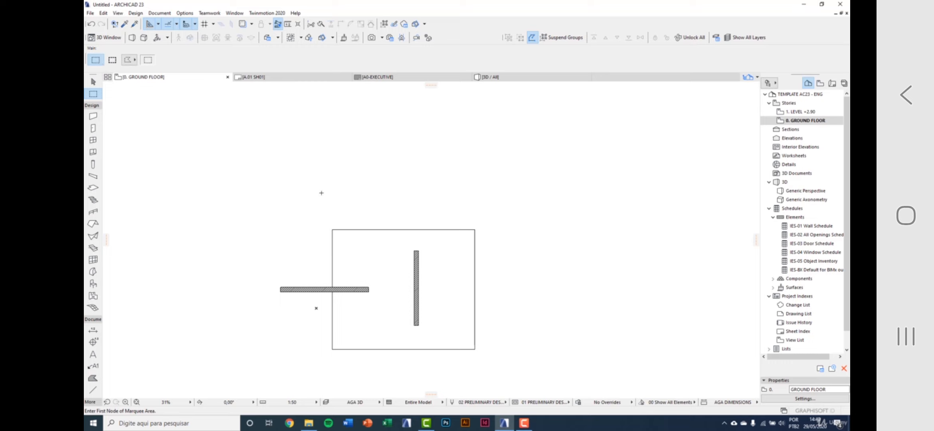
click(250, 190)
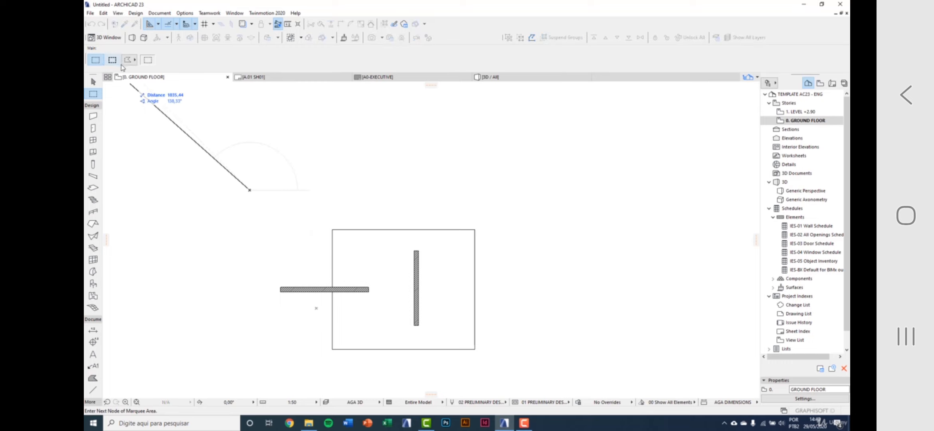
click(133, 61)
click(142, 56)
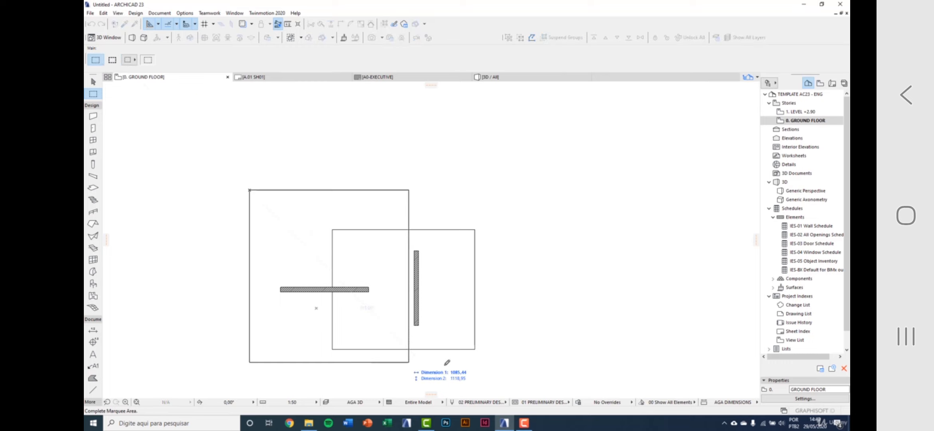
click(499, 369)
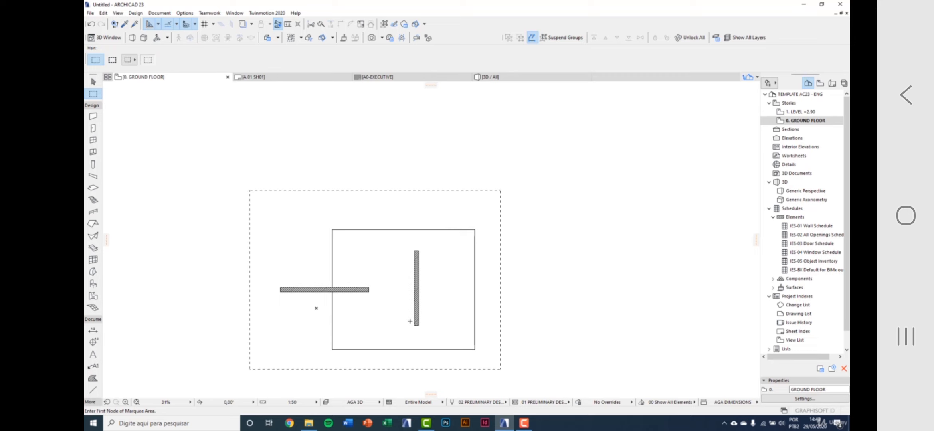
- Select and deselect everything inside the marquee, then try the all-floors marquee method and remove the marquee
key(ctrl+a)
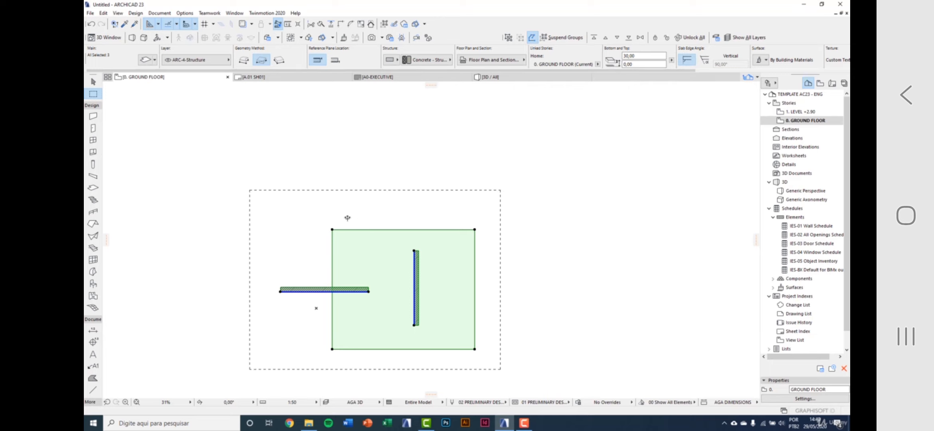
key(Escape)
click(112, 60)
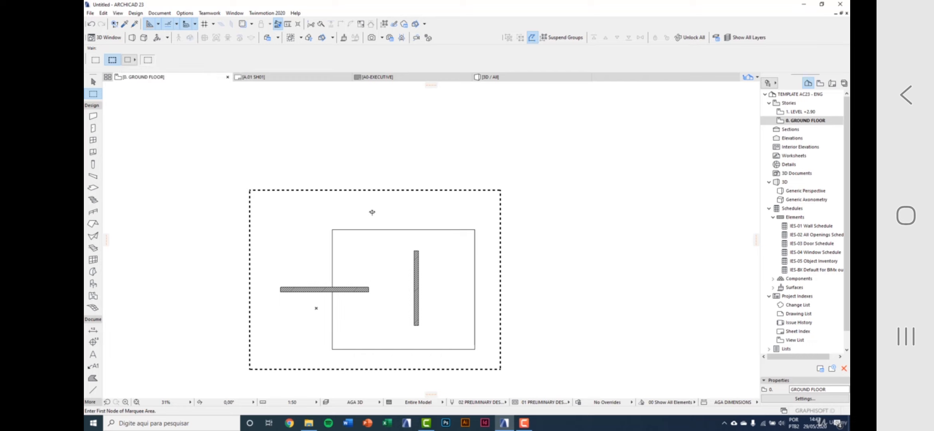
key(Escape)
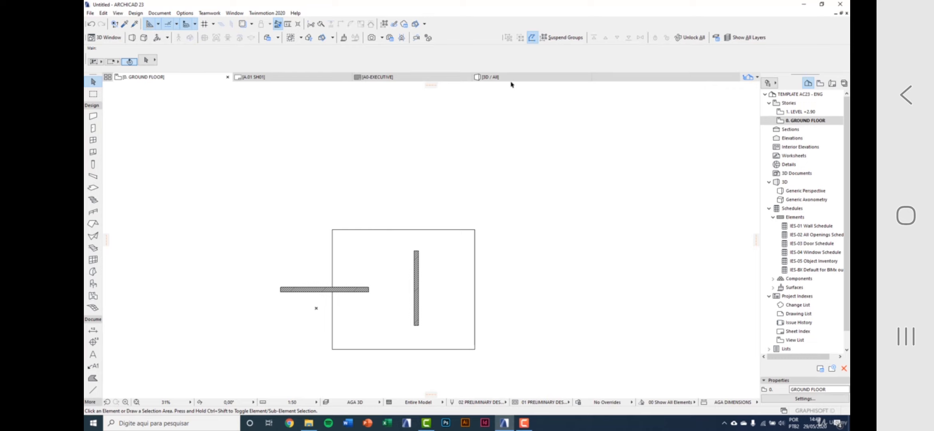
- Open the 3D view of the slab and walls
mouse_move(515, 83)
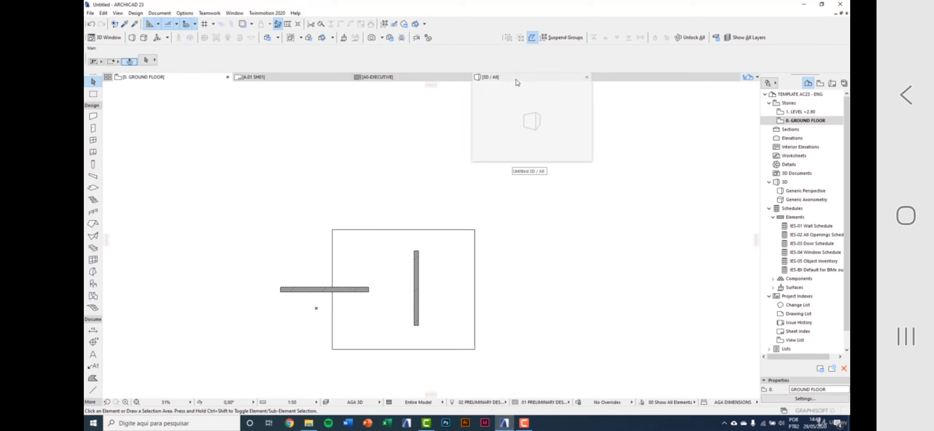
click(518, 83)
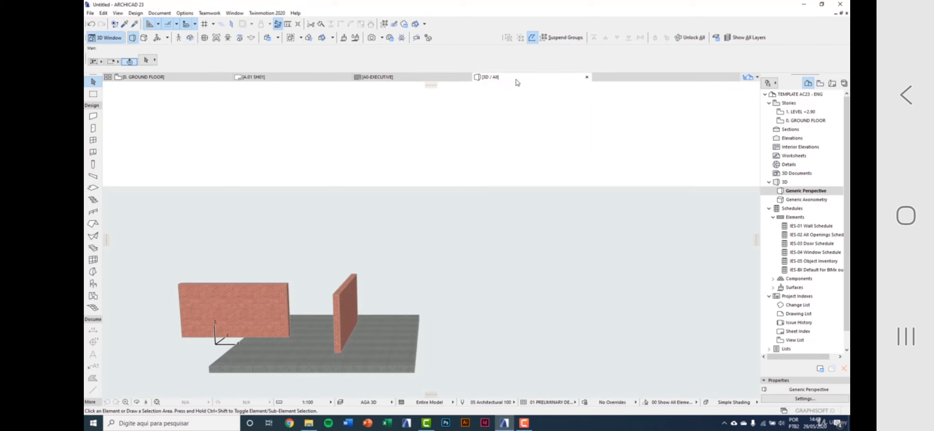
- Alternate between the ground floor plan and the 3D view, ending in the 3D view
scroll(270, 368, up, 2)
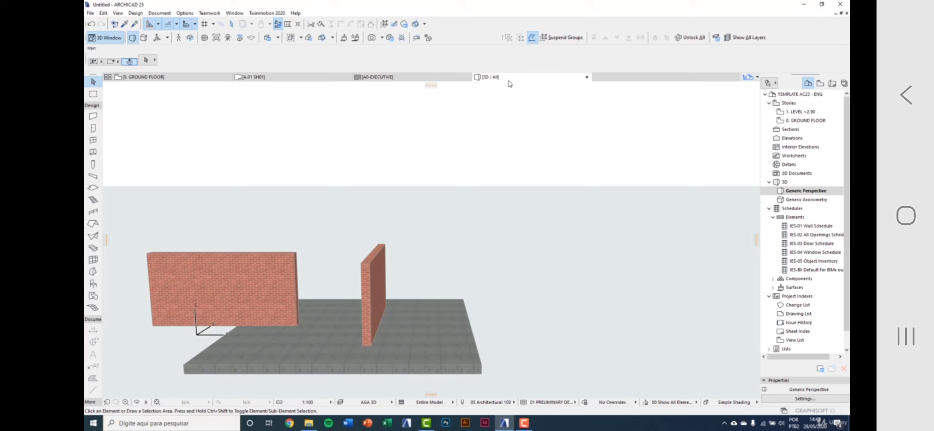
click(203, 82)
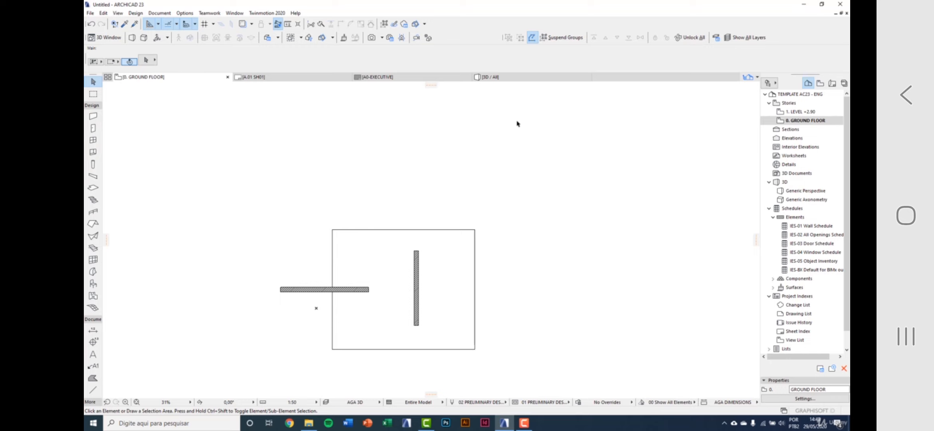
key(F3)
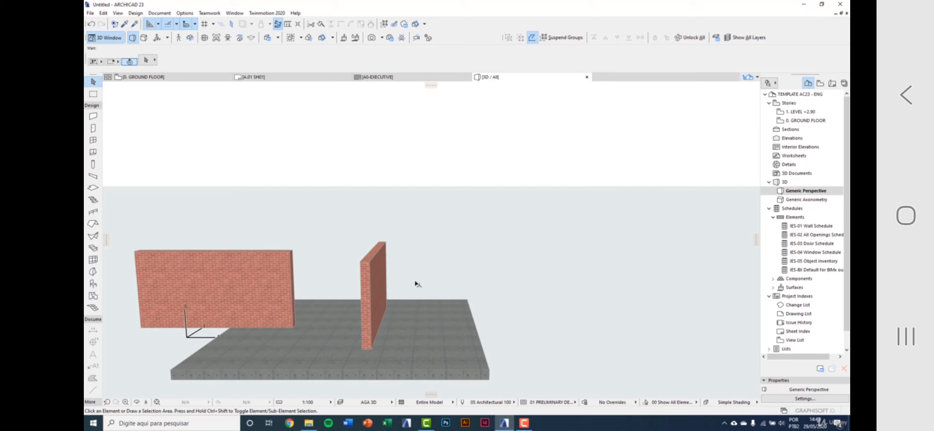
key(F2)
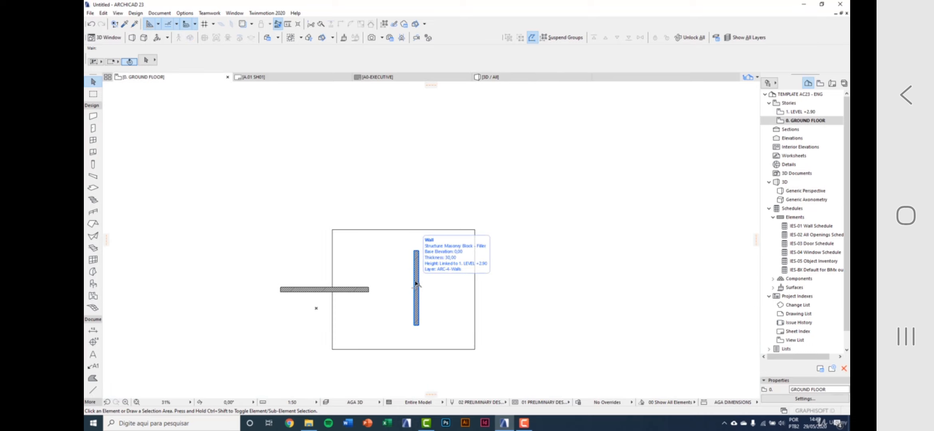
click(516, 77)
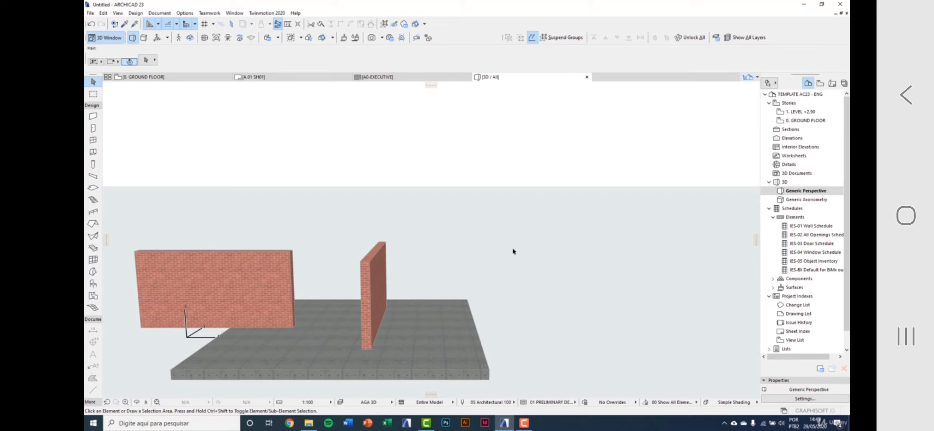
- Orbit the 3D view to inspect the slab and both walls from different angles, and leave Orbit mode
click(140, 403)
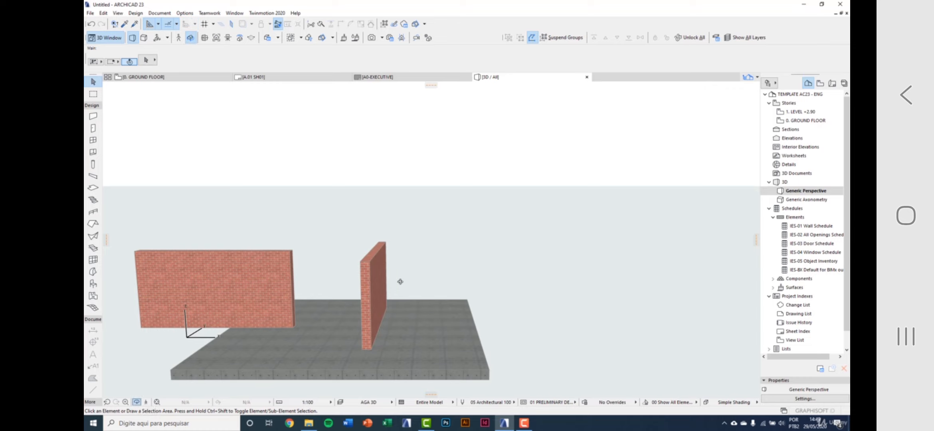
drag(409, 281, 485, 286)
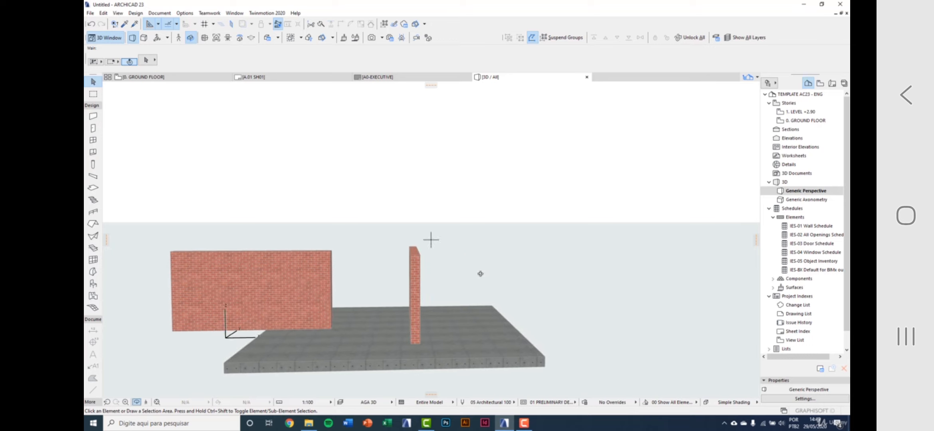
drag(471, 271, 454, 272)
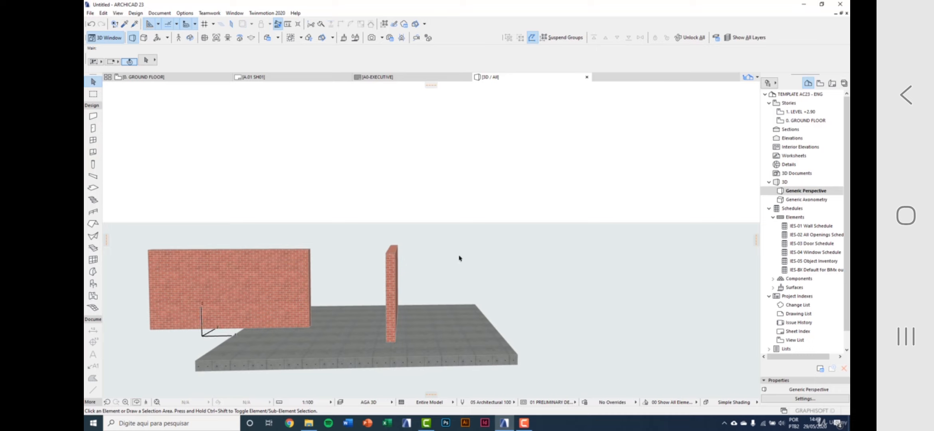
key(o)
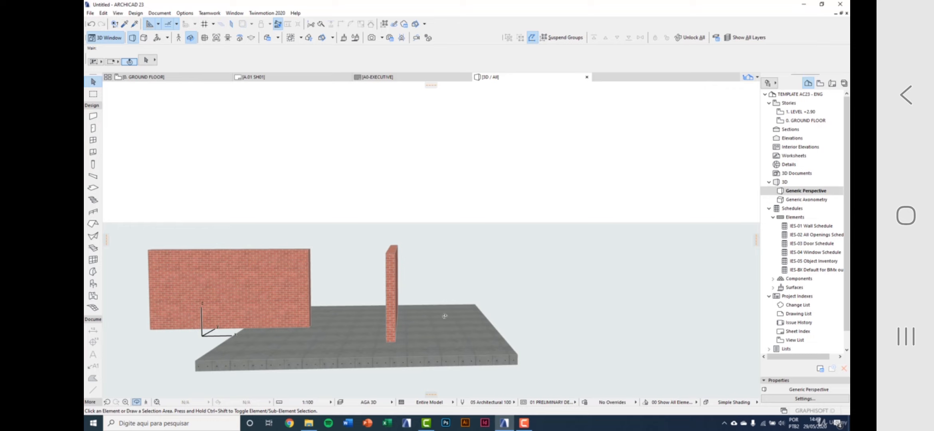
drag(445, 316, 425, 322)
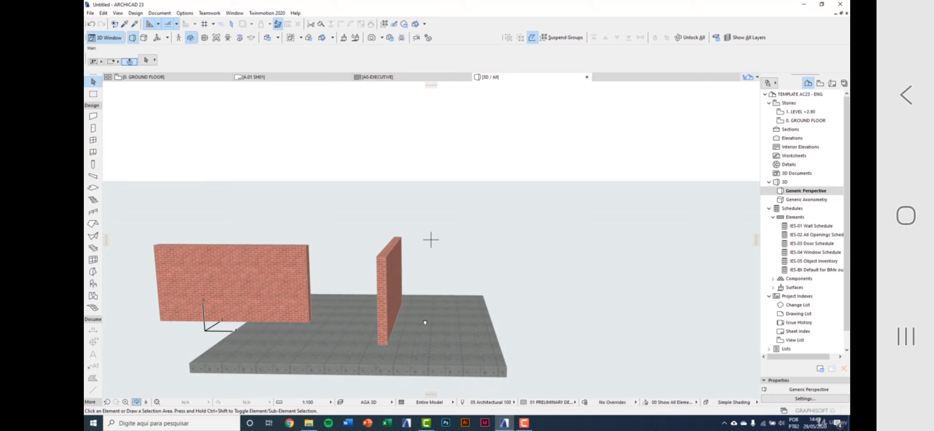
key(Escape)
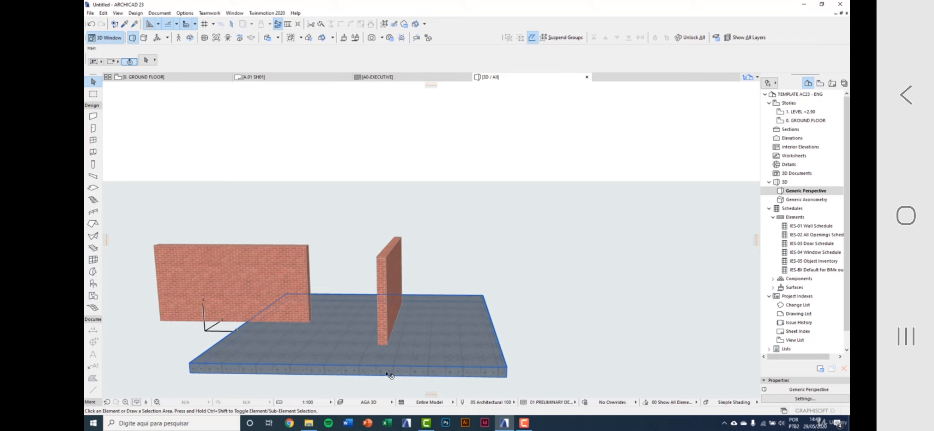
- Isolate the wall standing fully on the slab in 3D, and restore the display of all elements
click(392, 292)
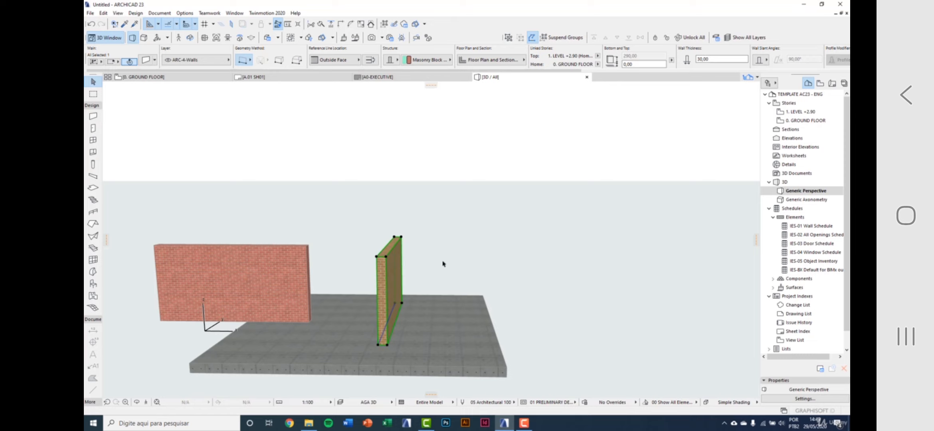
key(F5)
shift+middle_drag(438, 287, 441, 313)
click(443, 313)
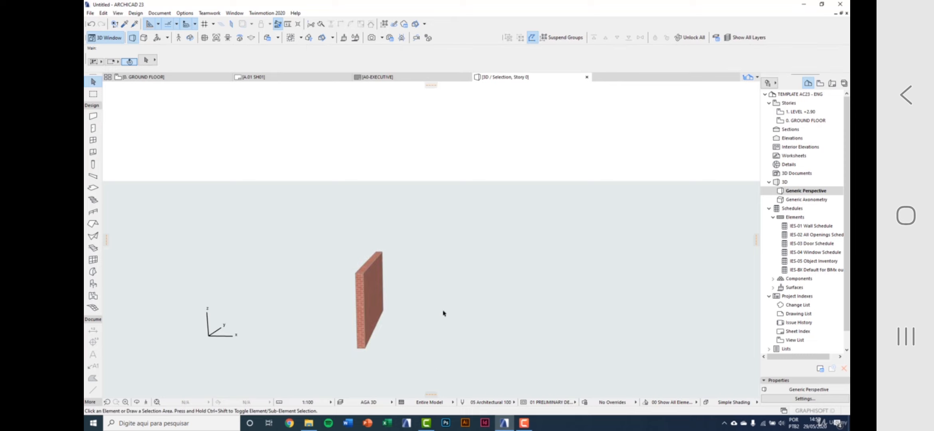
key(ctrl+F5)
scroll(413, 346, up, 1)
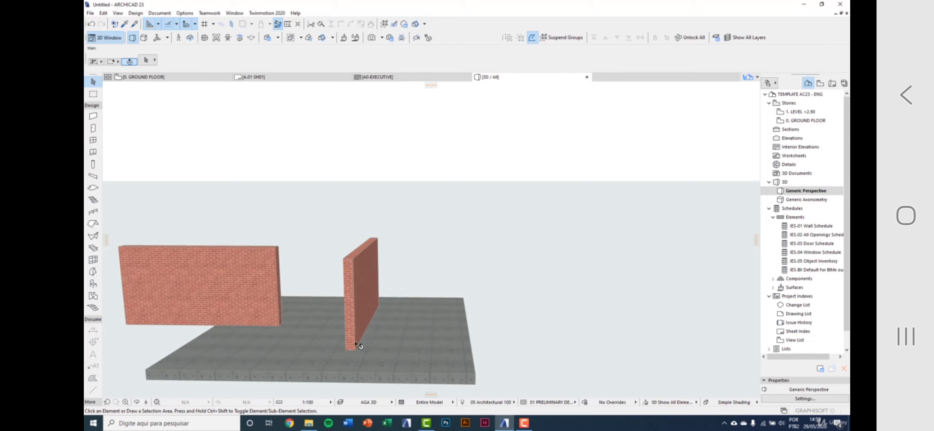
middle_drag(358, 346, 428, 331)
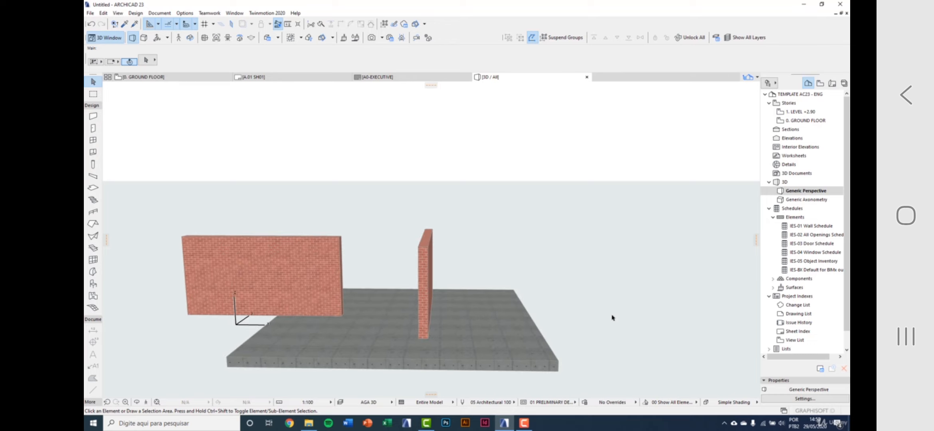
- In the ground floor plan, stretch the horizontal wall's outer end farther away from the slab
key(F2)
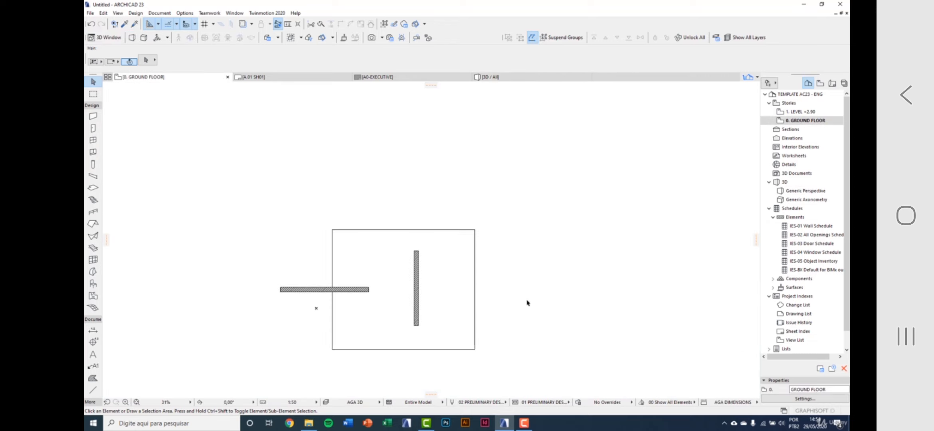
click(317, 291)
scroll(279, 301, up, 3)
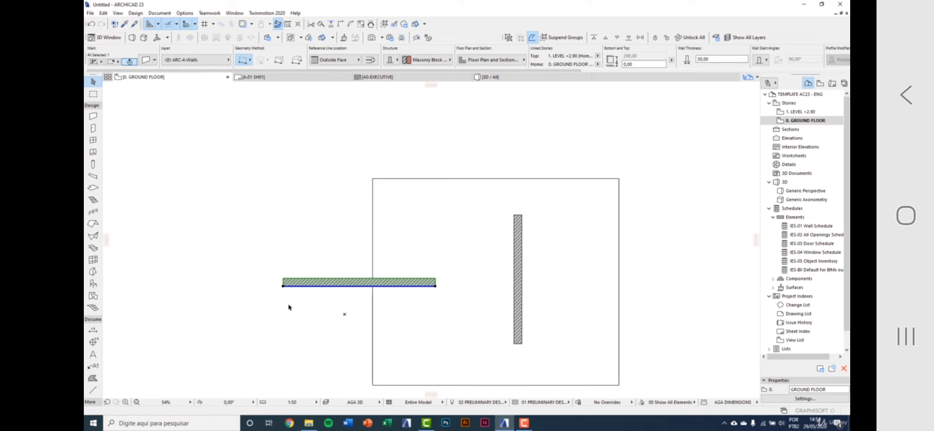
click(283, 286)
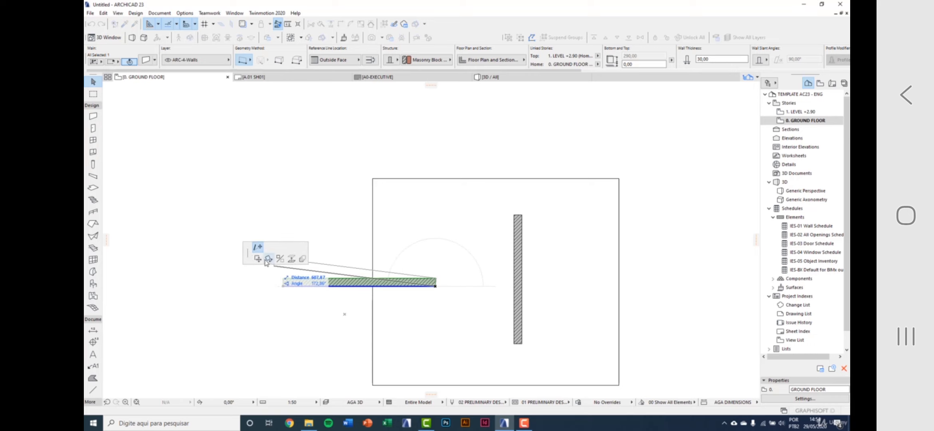
click(196, 283)
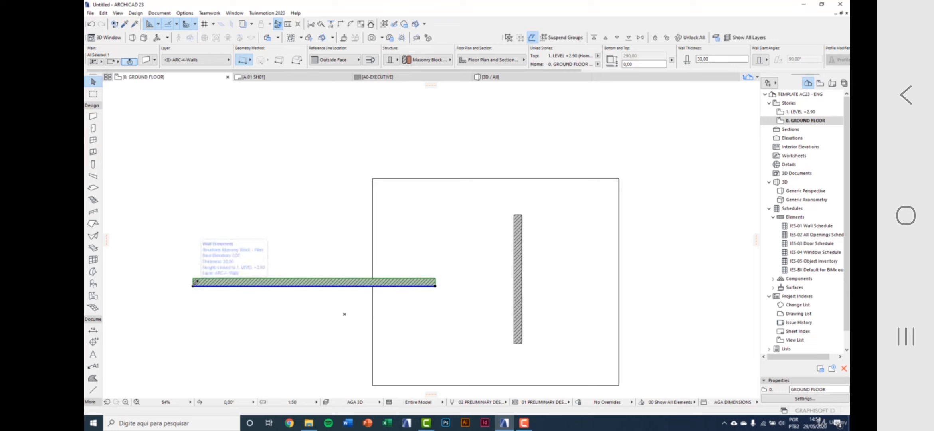
- Try inserting a new node in the horizontal wall to bend it into two segments, and undo it
click(287, 286)
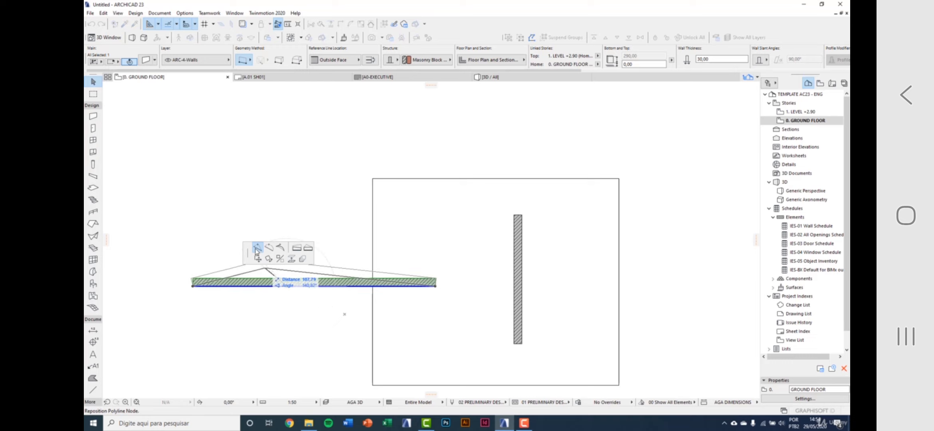
click(236, 336)
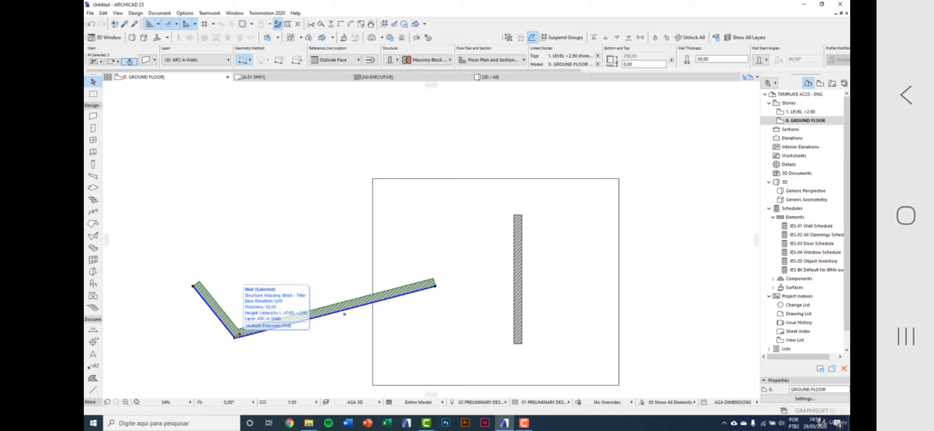
key(ctrl+z)
- Try curving the horizontal wall's reference line downward into an arc, and undo the curve
click(275, 286)
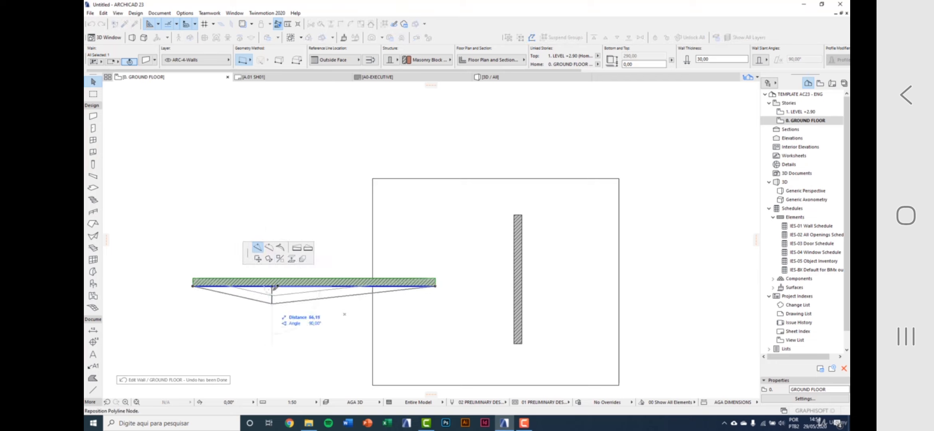
click(269, 248)
click(270, 366)
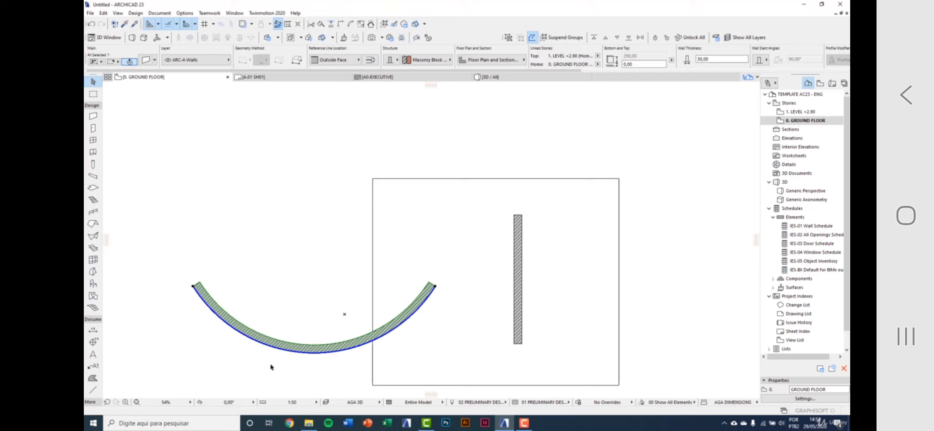
key(ctrl+z)
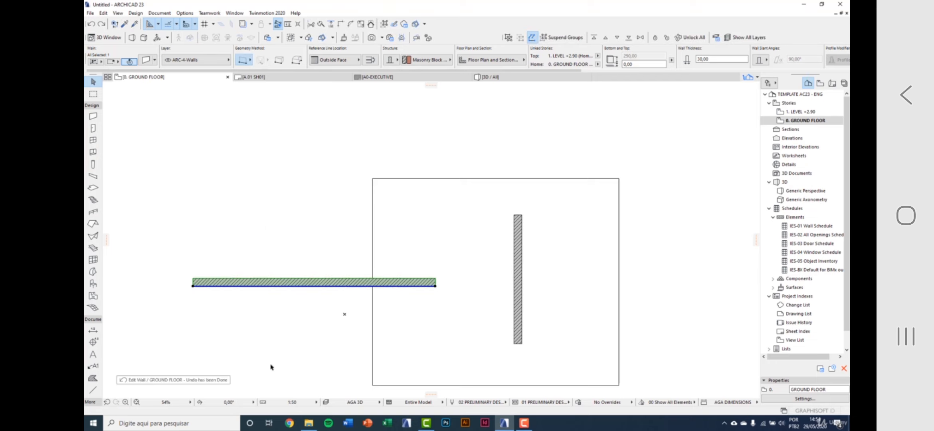
- Move the horizontal wall freehand up the plan, picking its reference line as the drag point
click(240, 290)
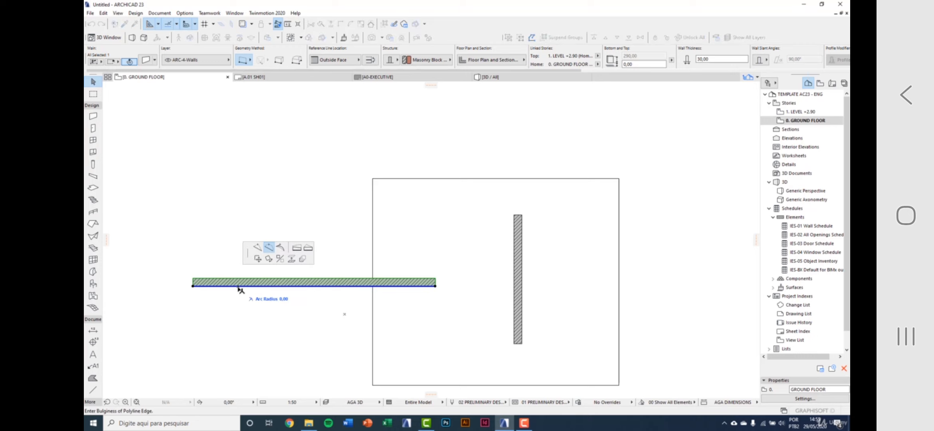
click(269, 247)
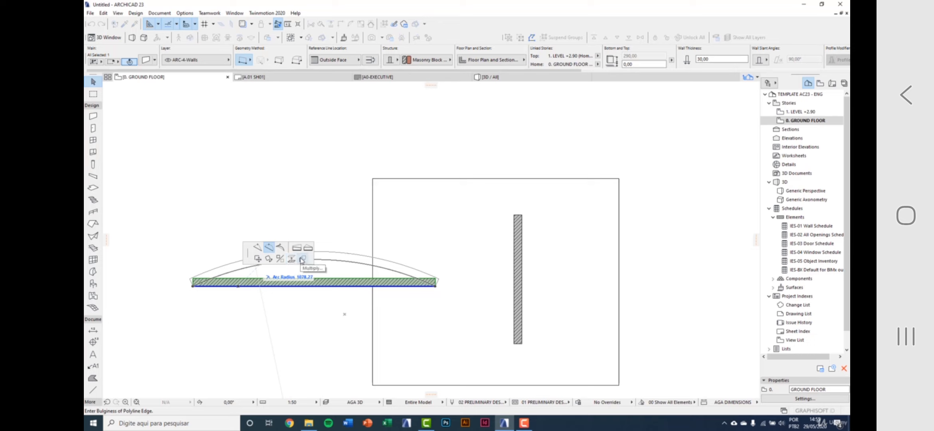
click(258, 260)
click(242, 196)
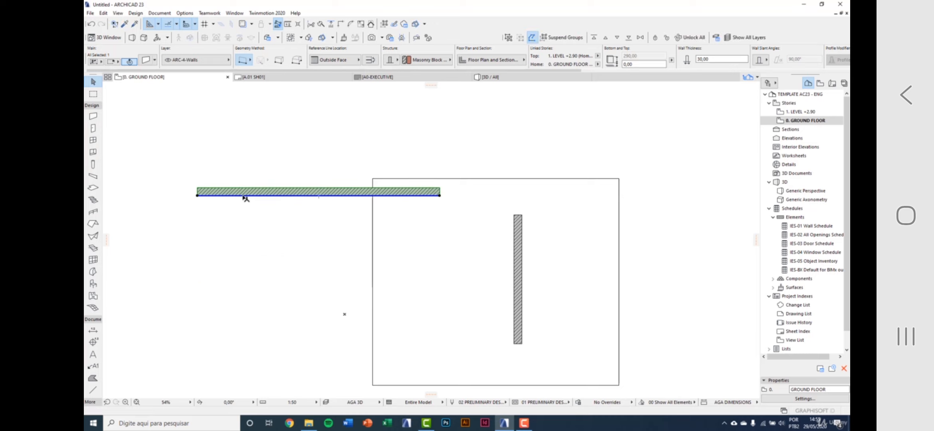
- Move the horizontal wall straight down by a distance of 400
click(243, 195)
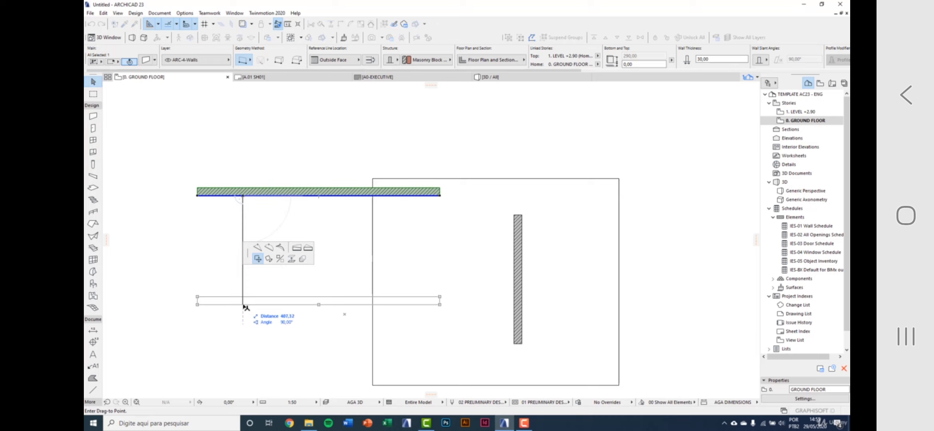
text(400)
key(Return)
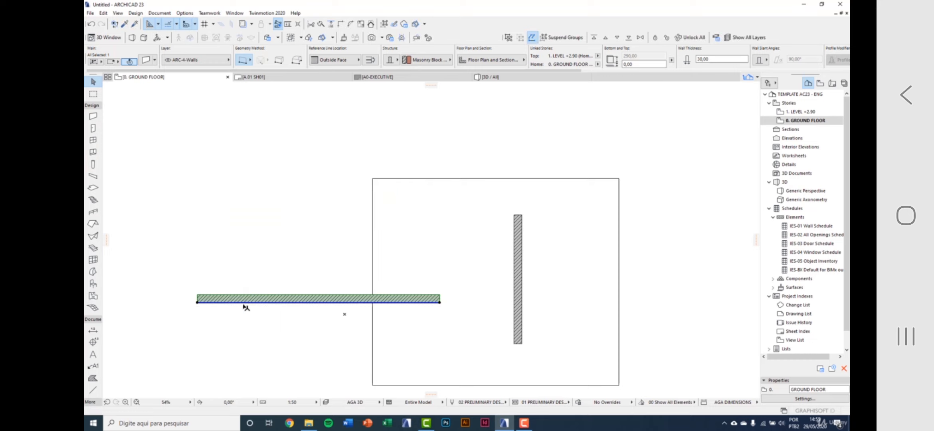
scroll(252, 325, down, 3)
scroll(283, 338, up, 3)
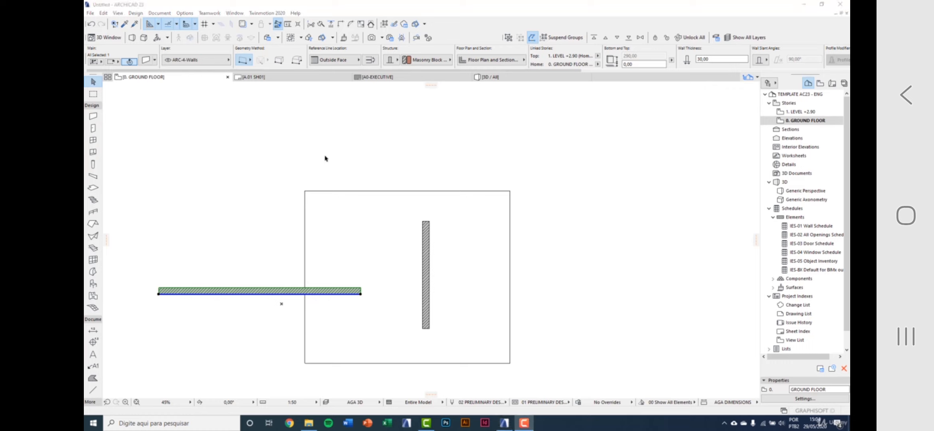
- Review the Move commands available for the selected wall, including Drag, Rotate, Mirror, Elevate, Multiply and the copy variants
click(102, 13)
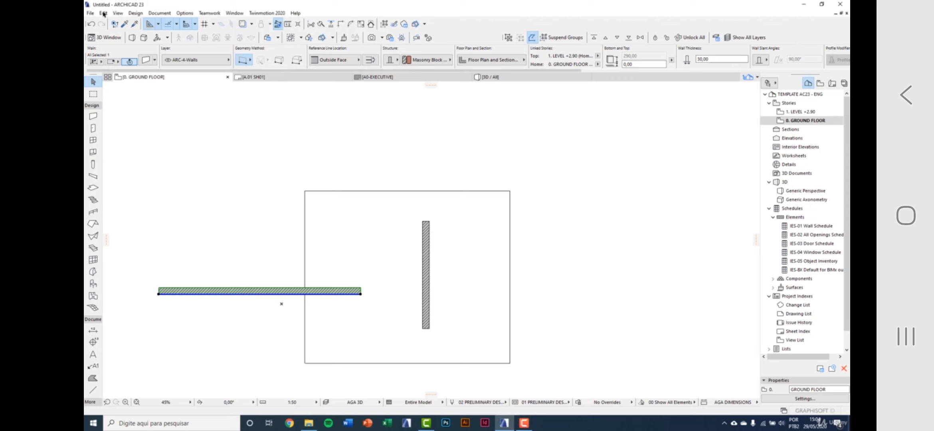
click(103, 13)
mouse_move(150, 159)
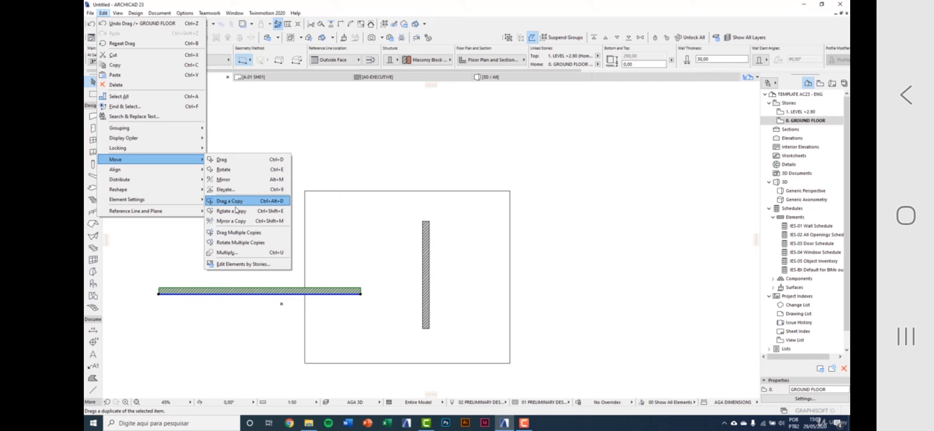
click(298, 136)
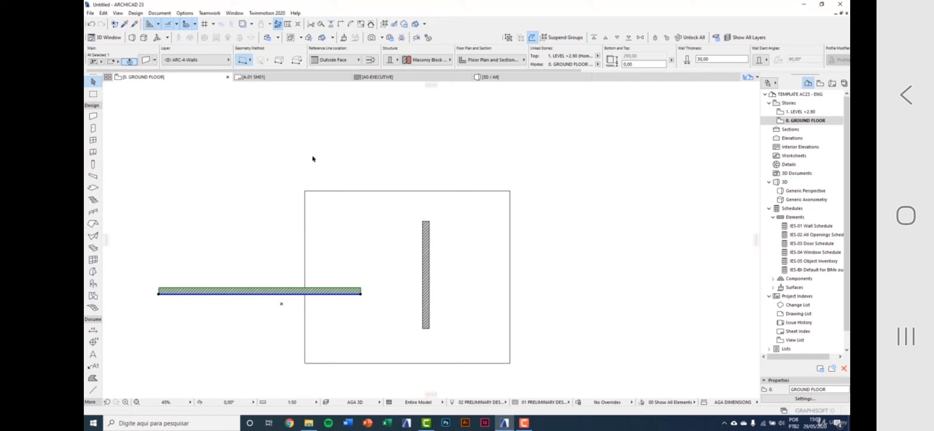
- Move the selected horizontal wall freehand straight up the plan with the Drag command, picking a drag point on the wall
key(ctrl+d)
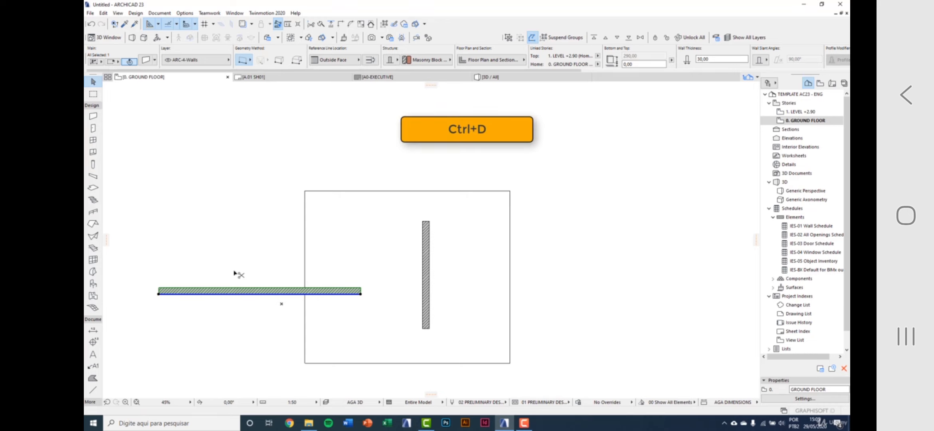
click(207, 290)
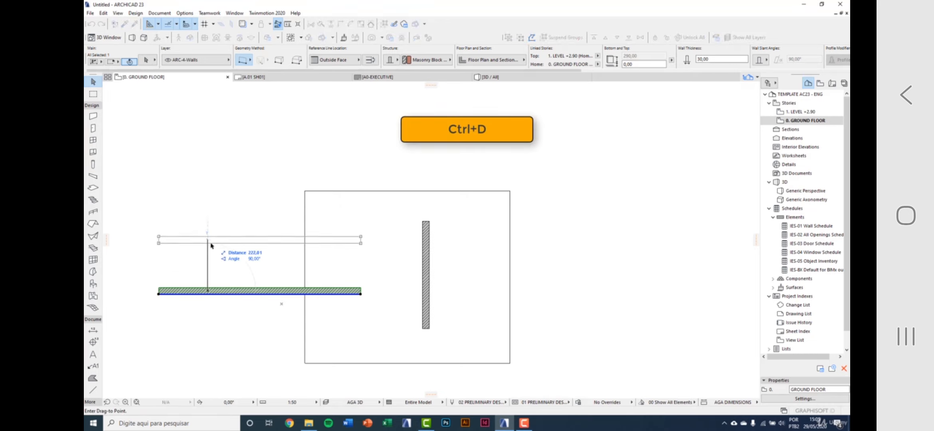
click(216, 256)
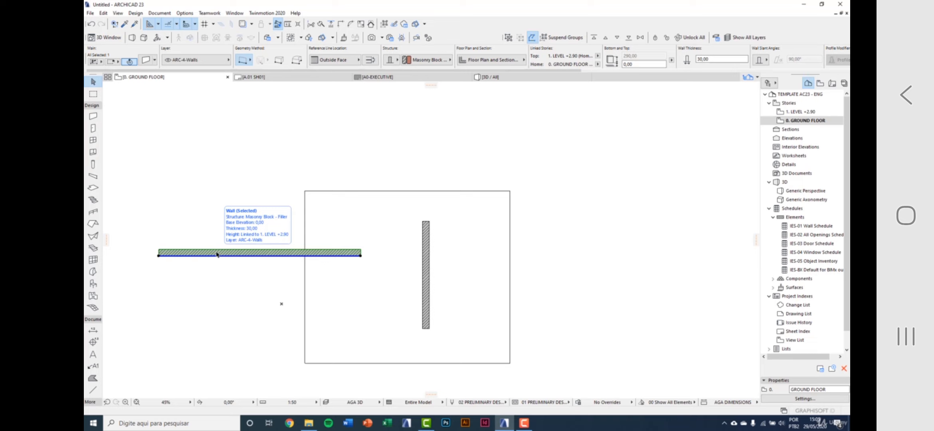
- Drag the horizontal wall straight down by a distance of 200
key(ctrl+d)
click(217, 253)
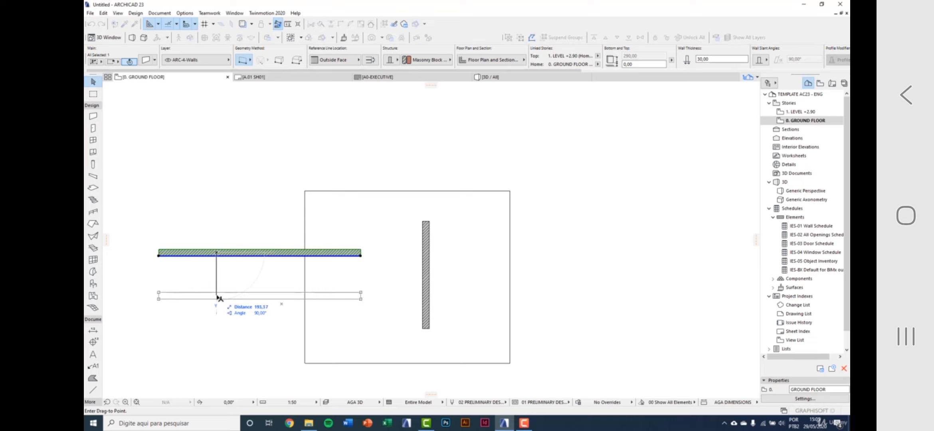
text(200)
key(Return)
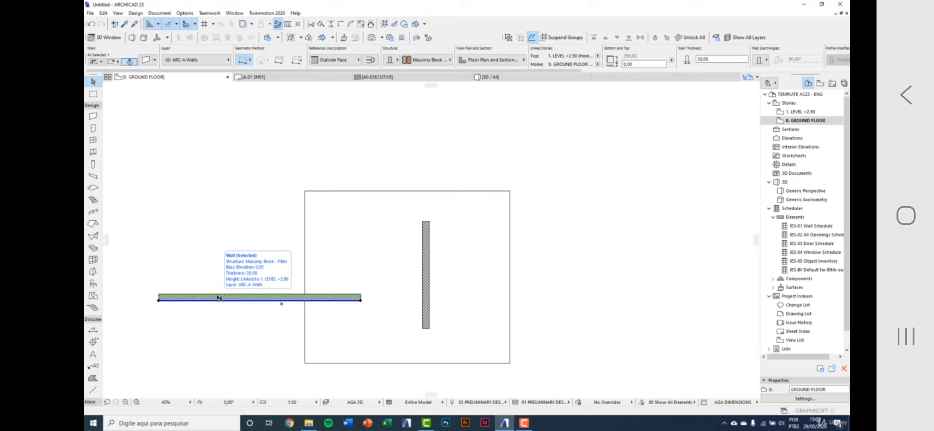
click(906, 215)
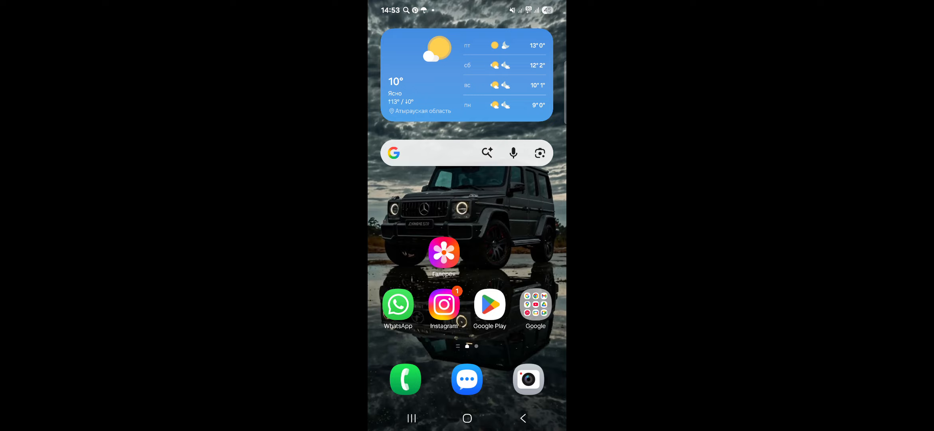
click(412, 418)
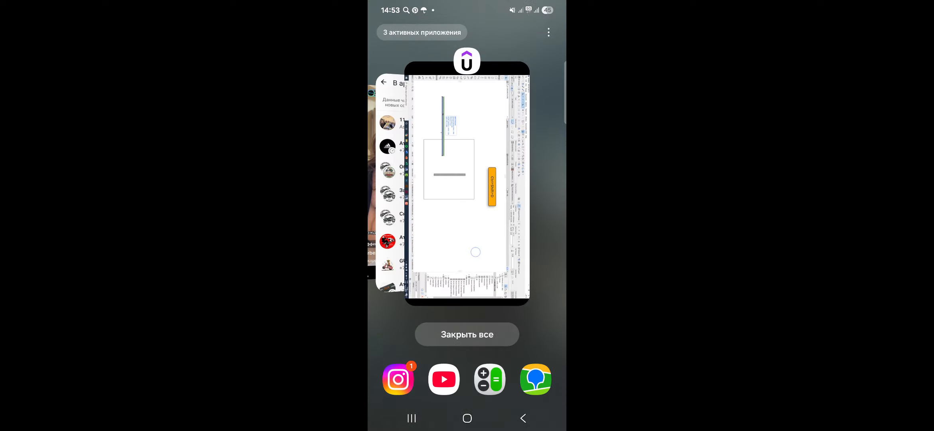
click(475, 253)
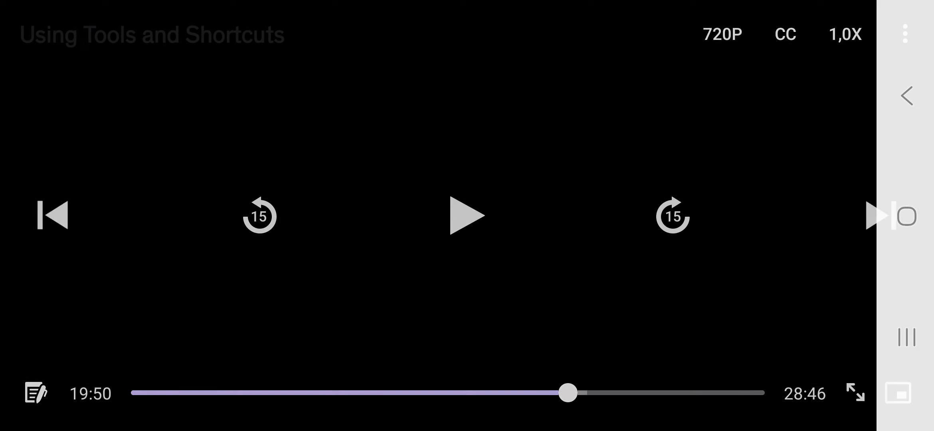
click(465, 215)
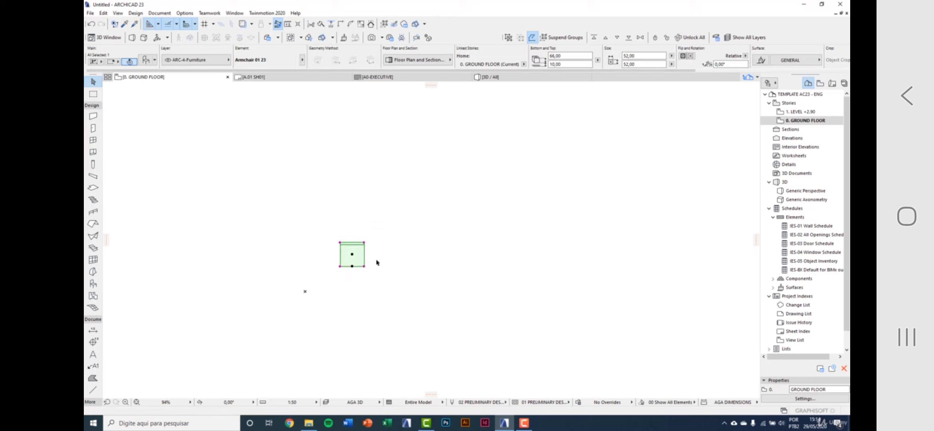
- Review the Multiply options for the selected armchair, comparing the Drag, Rotate and Matrix types and the Increment, Spread and Distribute input methods
key(ctrl+u)
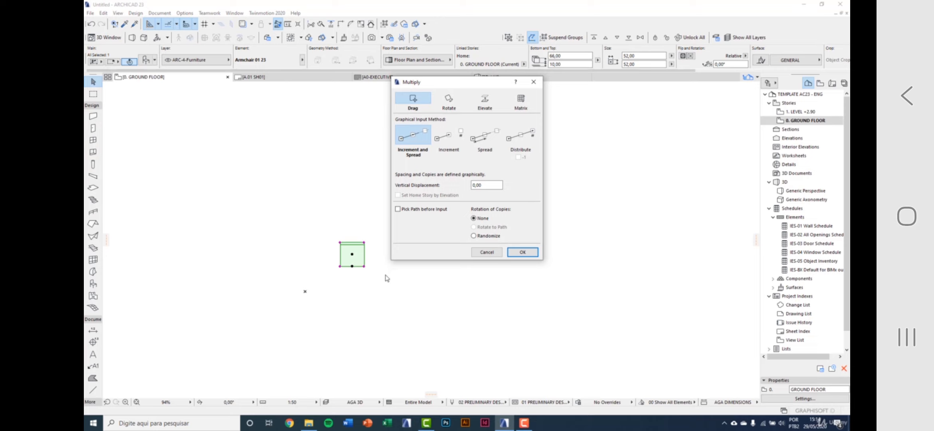
drag(439, 83, 444, 139)
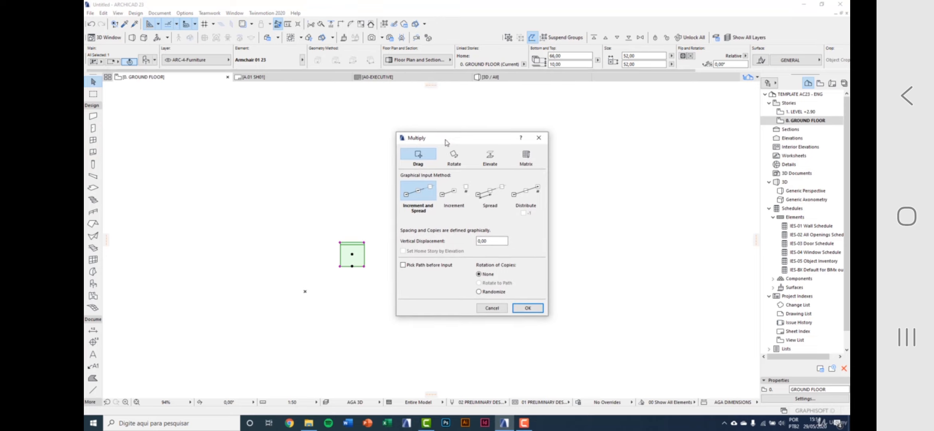
click(454, 156)
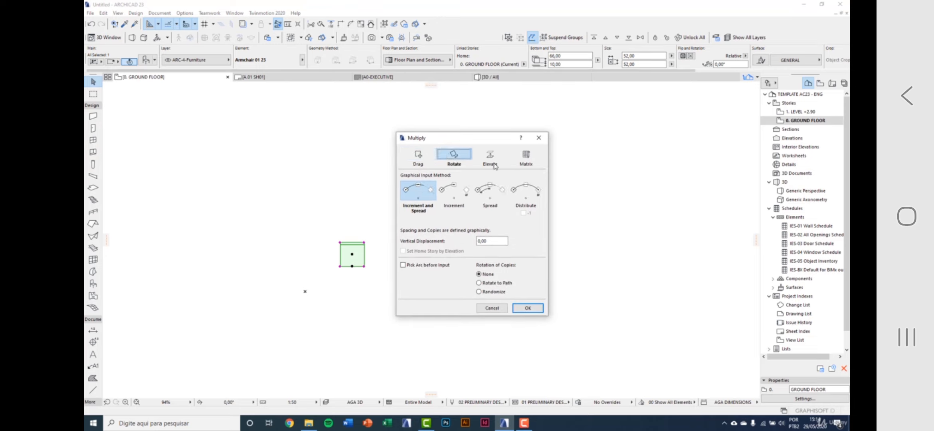
click(490, 191)
click(526, 158)
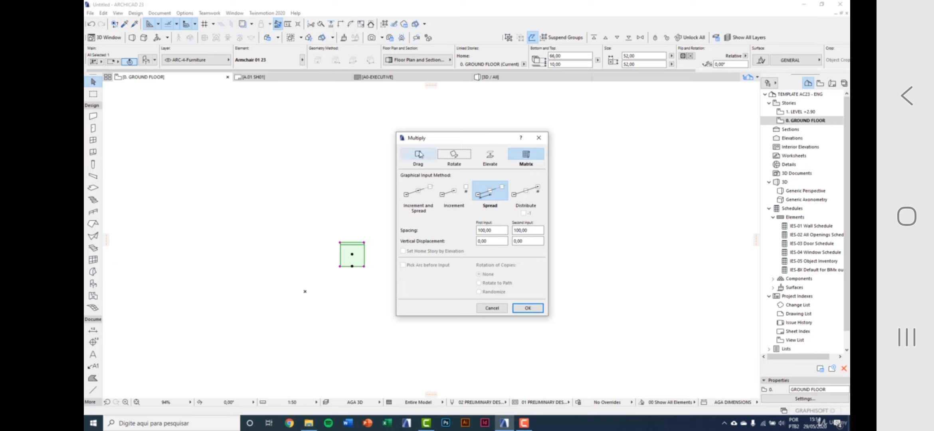
click(418, 155)
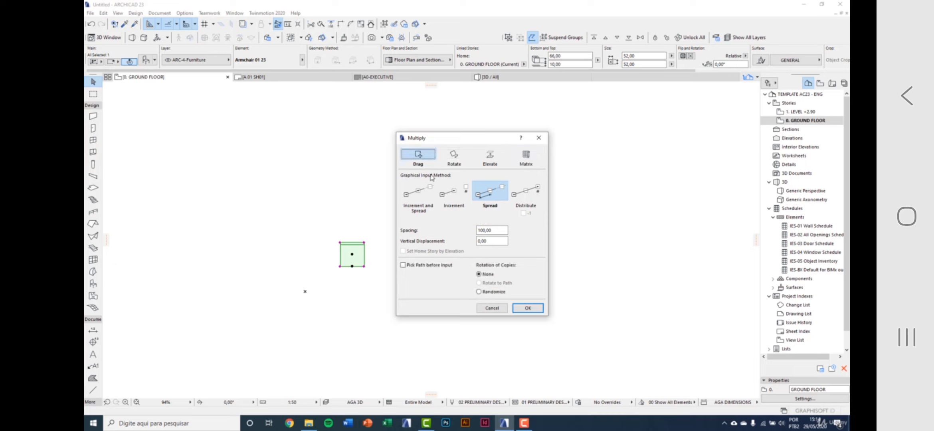
click(426, 197)
click(454, 200)
click(490, 191)
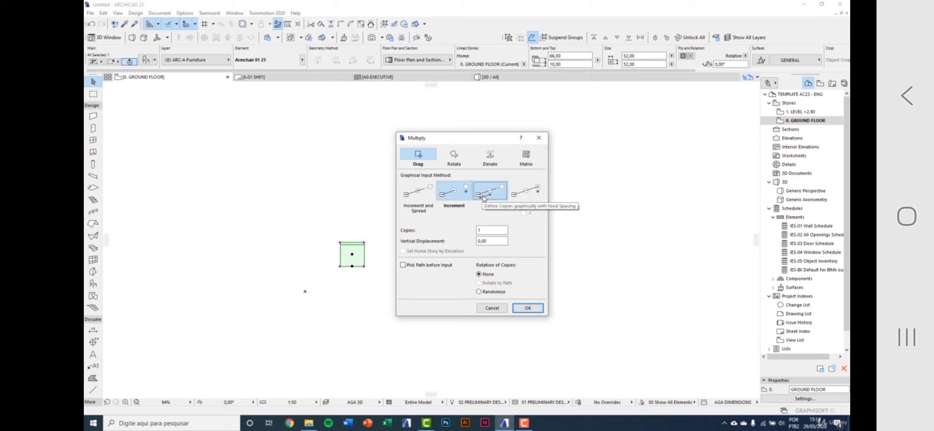
click(525, 199)
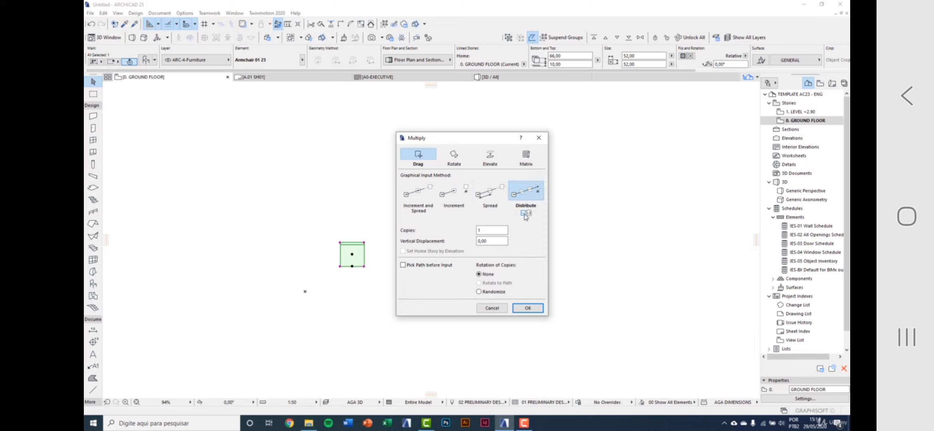
double_click(479, 231)
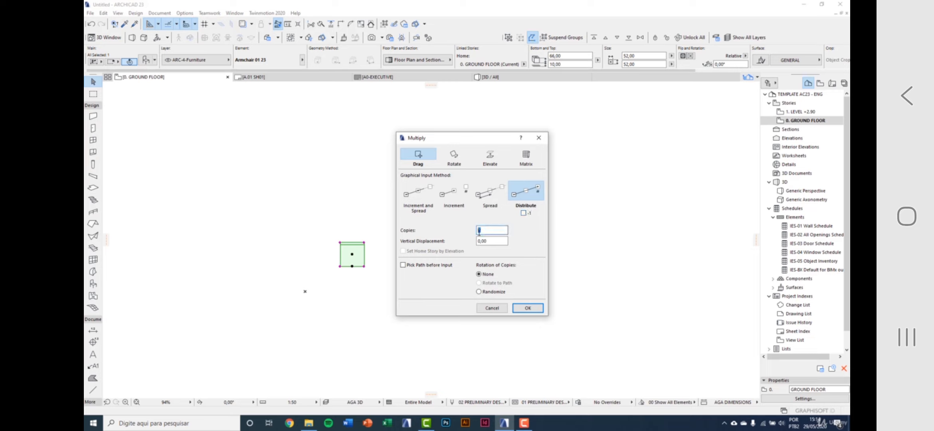
click(485, 240)
- Configure the armchair's Multiply operation as Drag with the Increment and Spread method and no rotation of copies
click(431, 194)
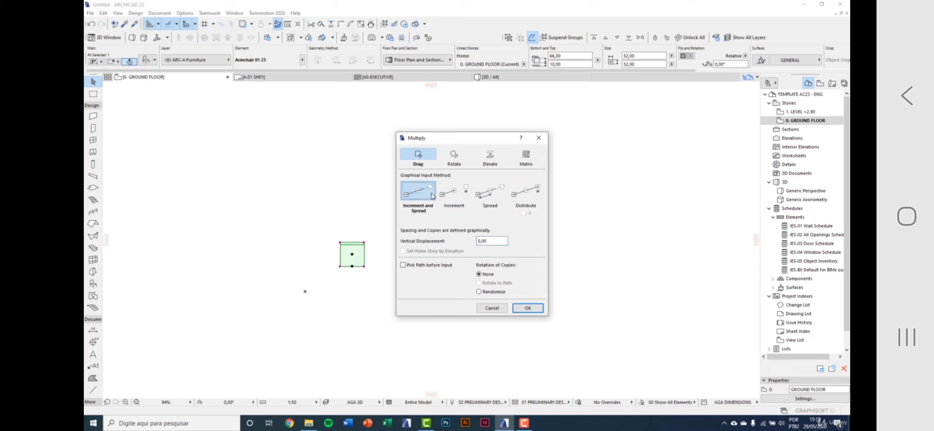
click(481, 241)
click(481, 275)
click(529, 308)
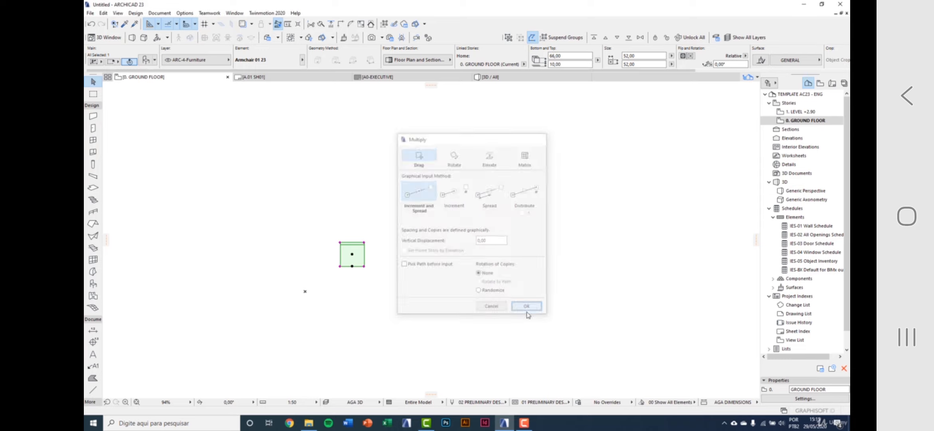
- Try multiplying the armchair from its centre into a horizontal row of eight copies at a spacing of 150, and undo the copies
click(352, 255)
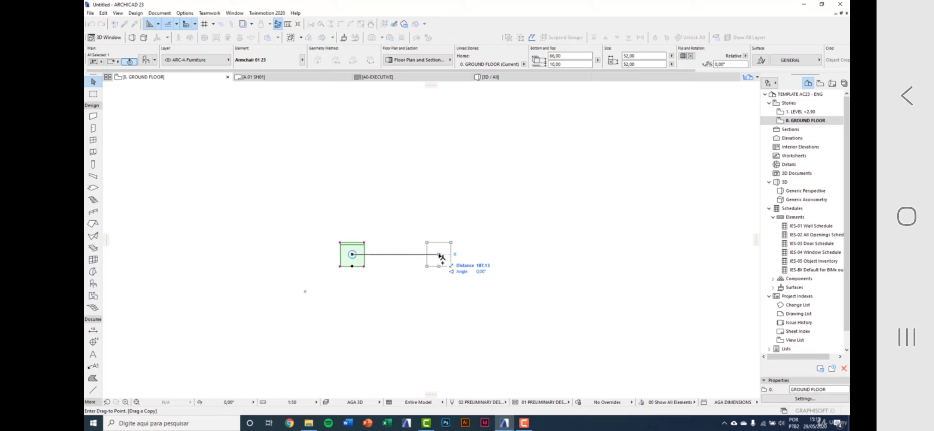
text(150)
key(Return)
scroll(404, 259, down, 2)
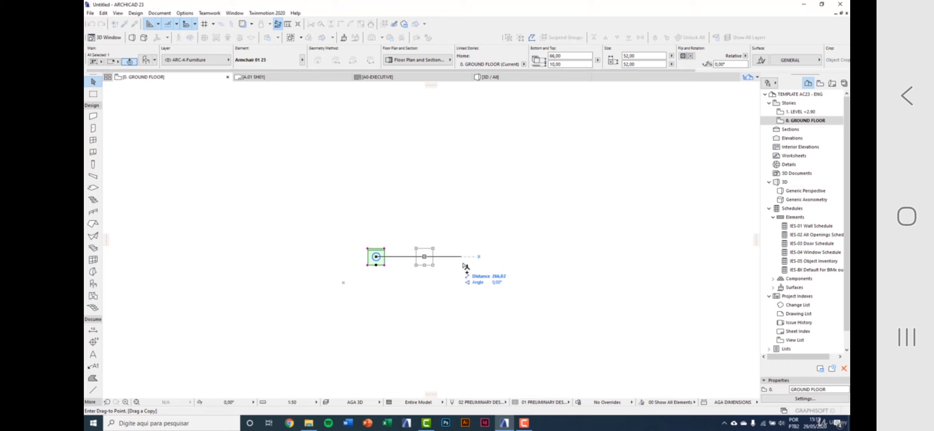
scroll(504, 278, down, 1)
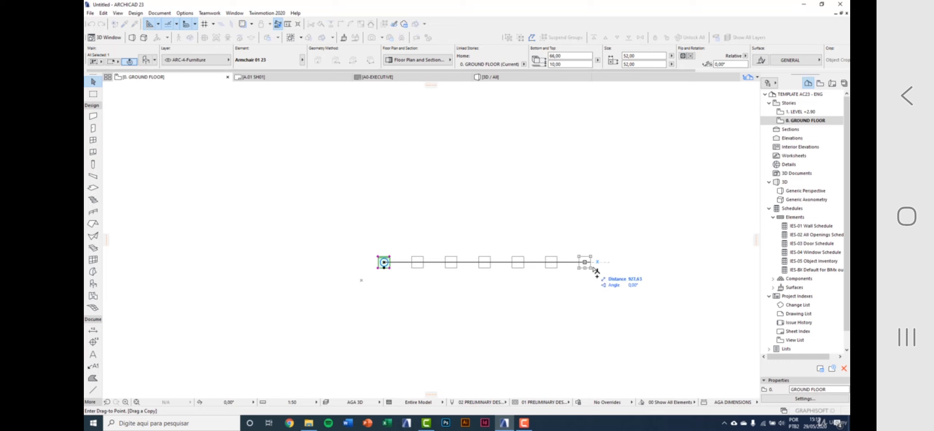
scroll(477, 274, down, 2)
scroll(536, 276, up, 2)
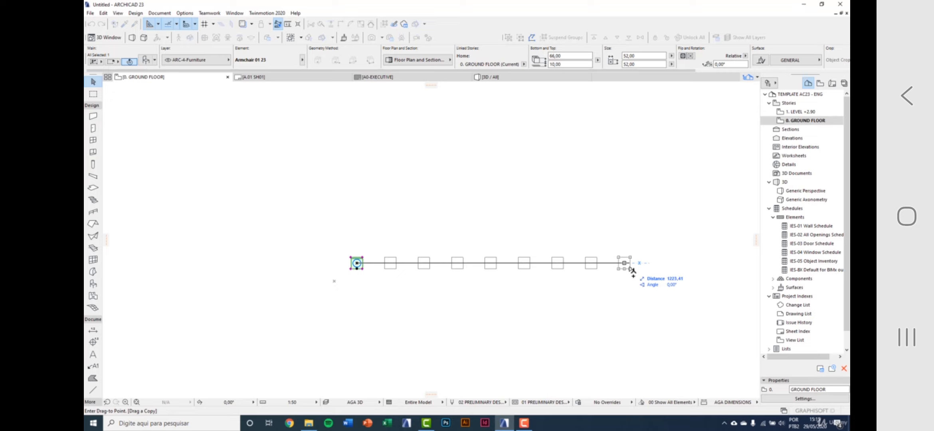
click(631, 269)
scroll(621, 265, up, 3)
scroll(606, 265, down, 2)
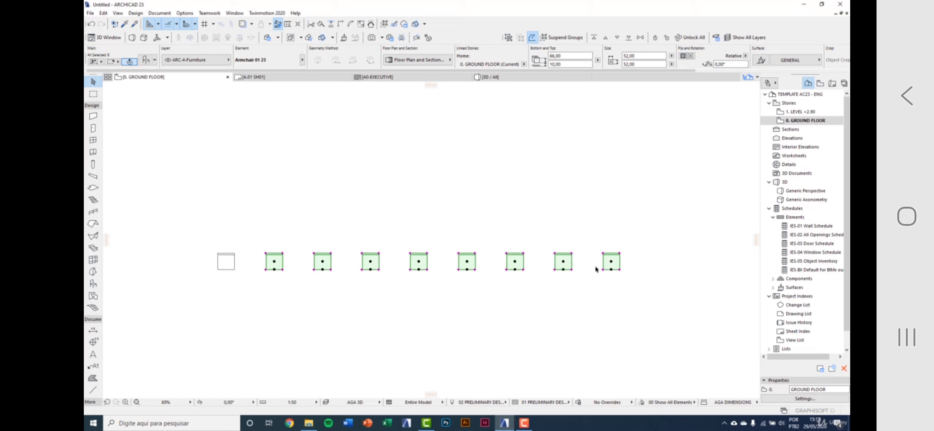
click(585, 307)
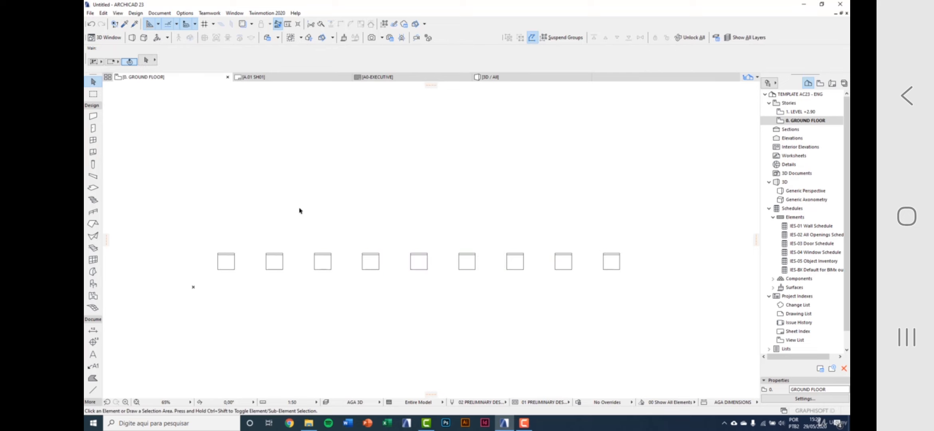
key(ctrl+z)
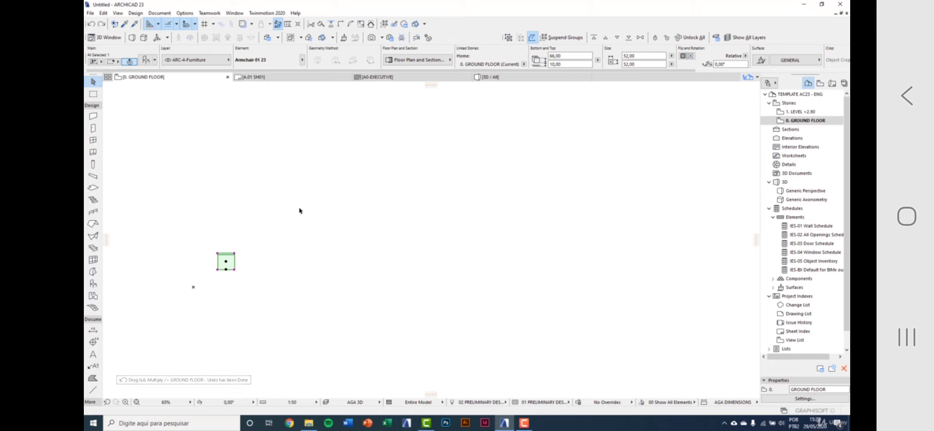
- Configure the armchair's Multiply operation as Drag with the Increment method and 7 copies
key(ctrl+u)
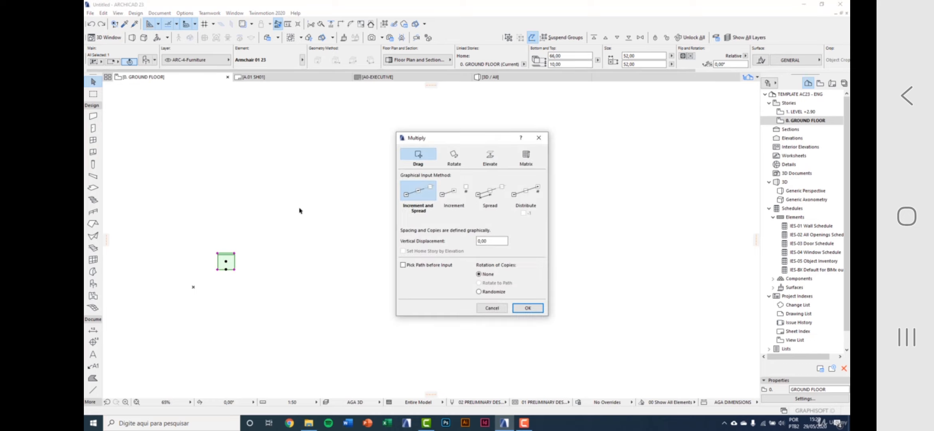
click(452, 200)
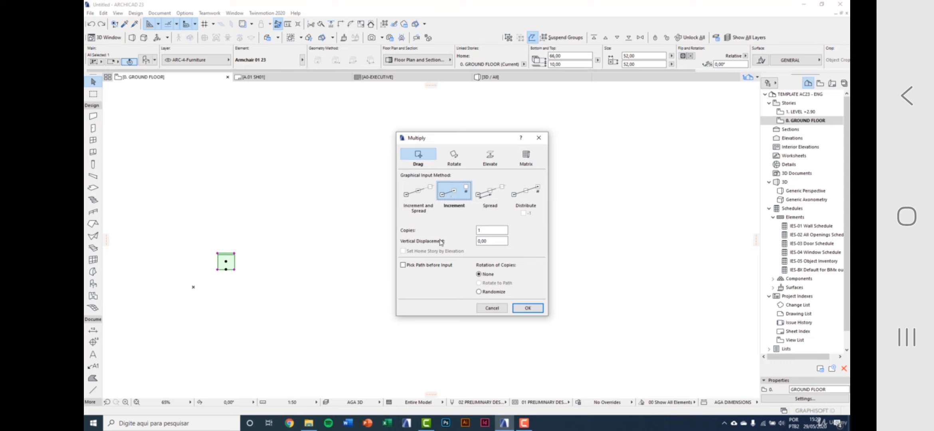
drag(495, 230, 473, 230)
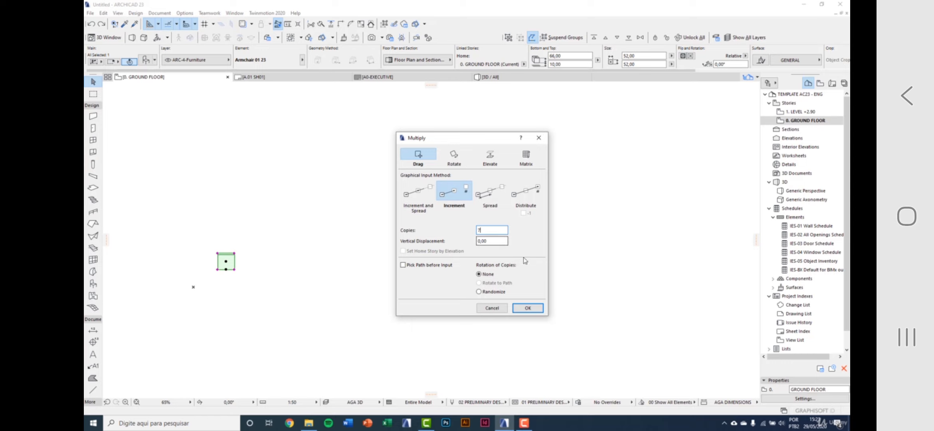
click(541, 309)
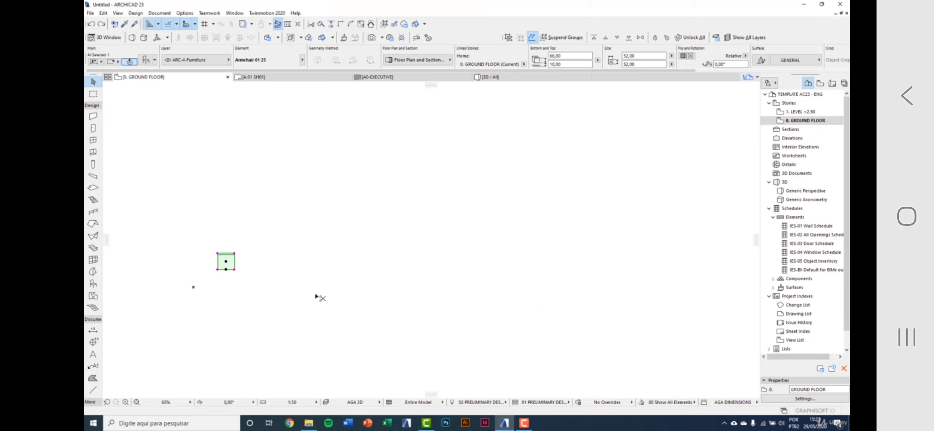
- Place the armchair copies in a horizontal row from its centre with an increment of 170, and clear the selection
key(ctrl+alt+d)
click(226, 263)
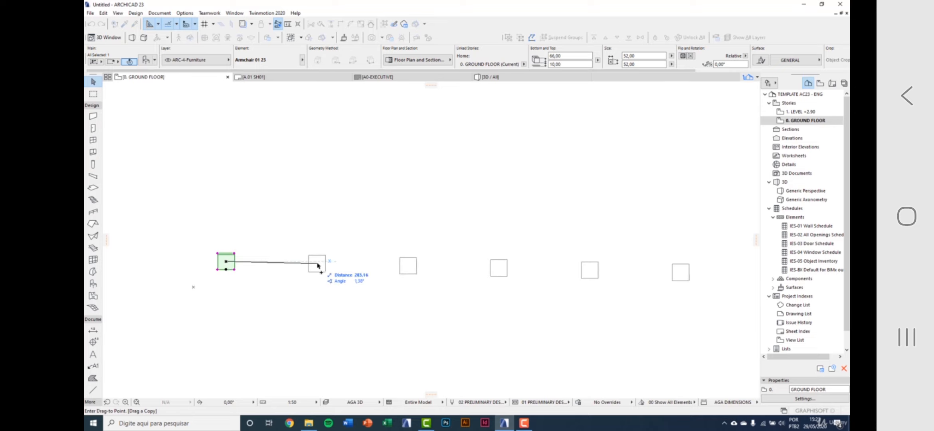
scroll(286, 265, down, 3)
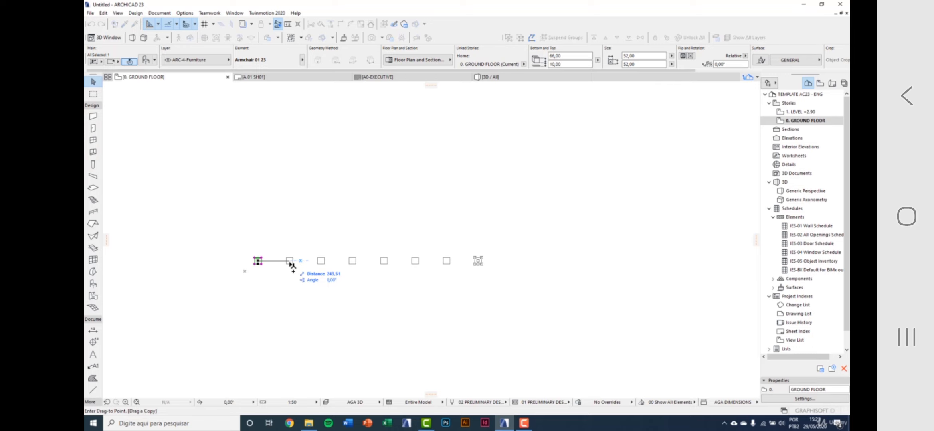
text(170)
key(Return)
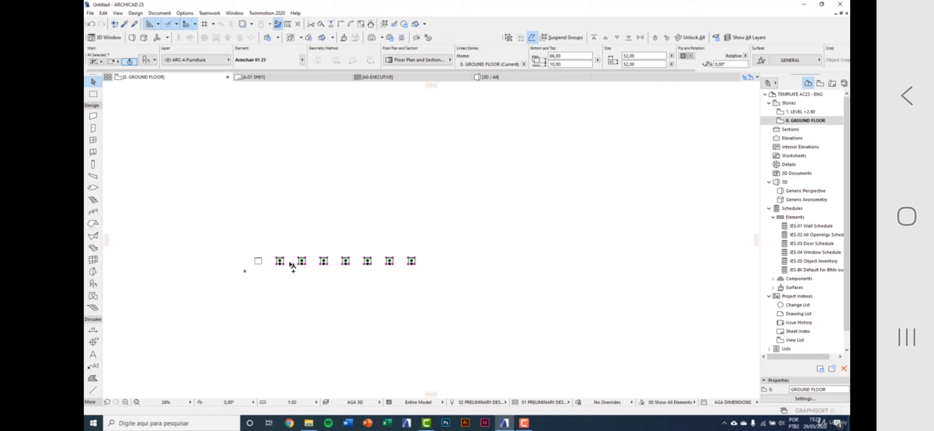
scroll(307, 266, up, 3)
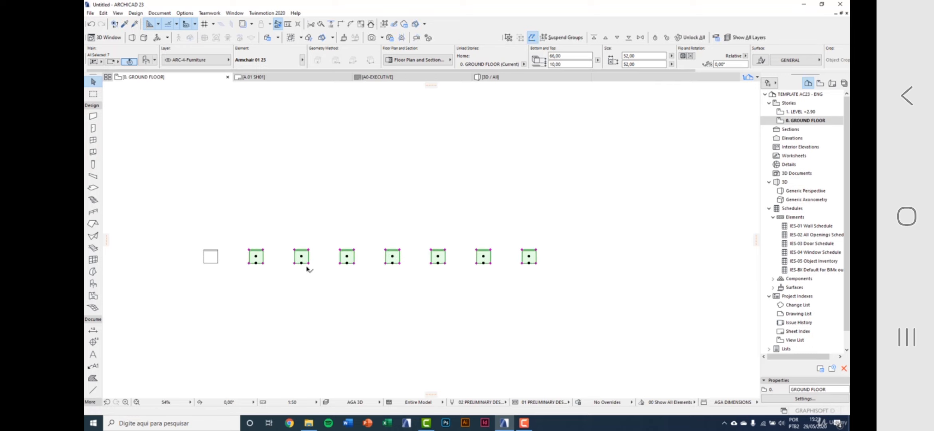
click(340, 303)
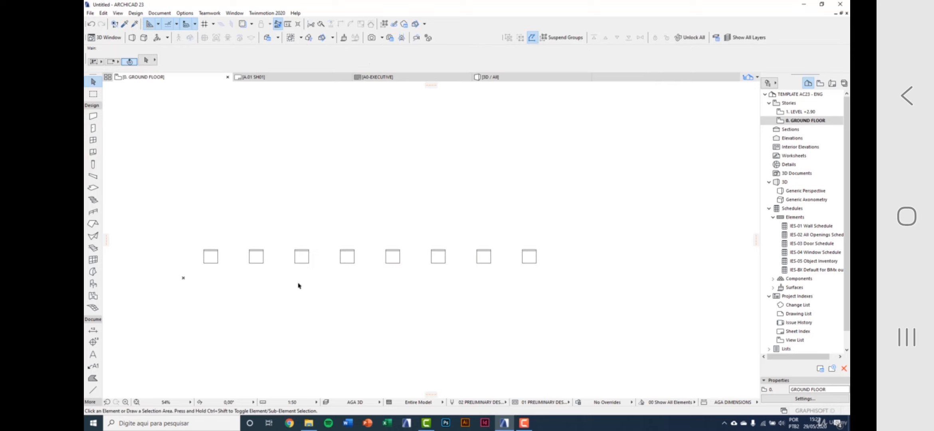
- Copy the leftmost armchair of the row straight up to an empty area well above the row
click(210, 256)
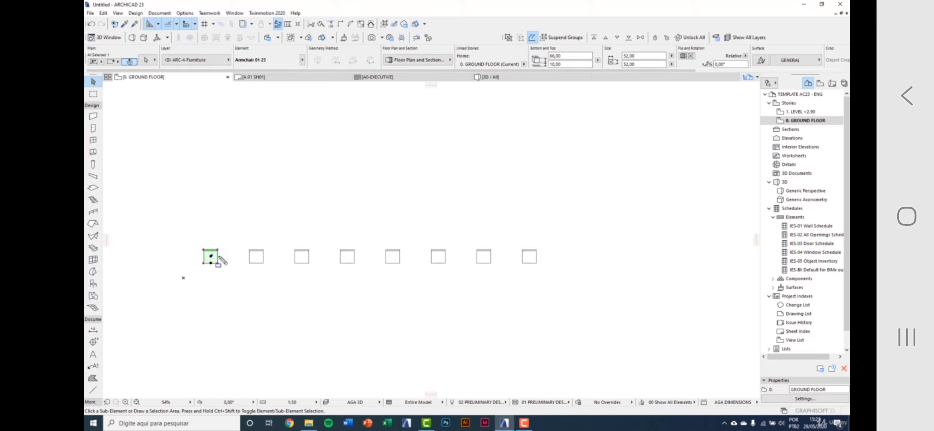
key(ctrl+shift+d)
click(210, 263)
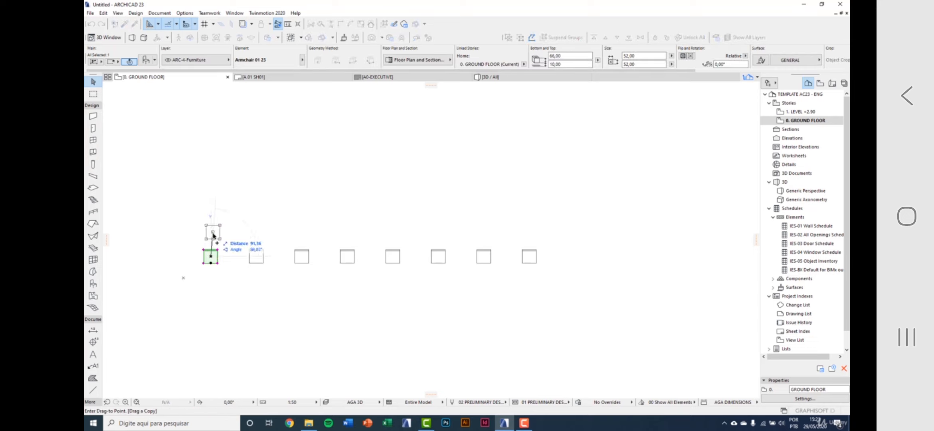
scroll(211, 231, down, 3)
click(212, 171)
middle_drag(220, 174, 270, 254)
scroll(269, 254, up, 2)
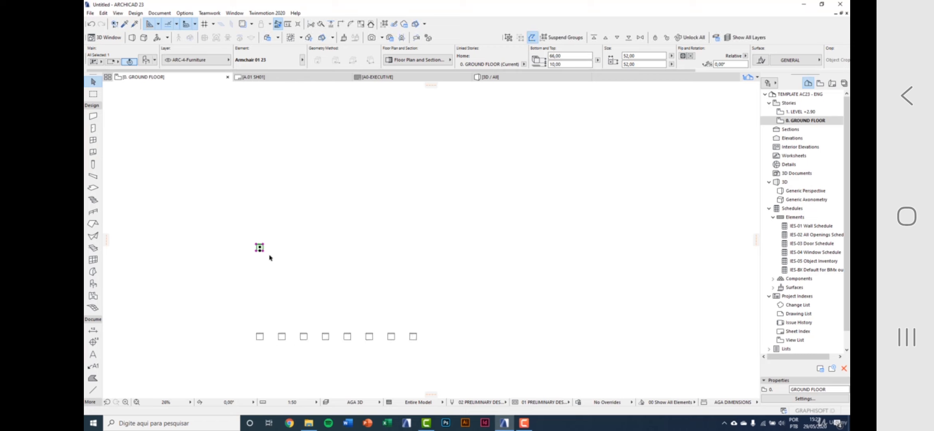
- Configure the copied armchair's Multiply operation as Rotate with the Spread method, 30° spacing and no rotation of copies
key(ctrl+u)
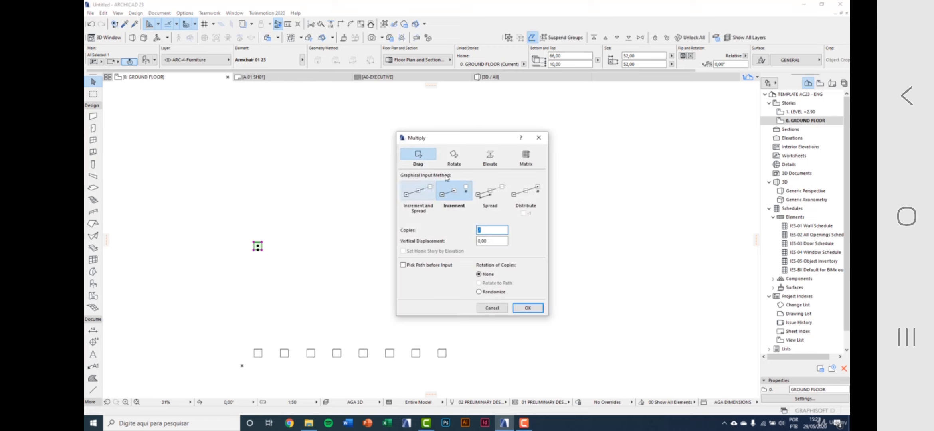
click(454, 155)
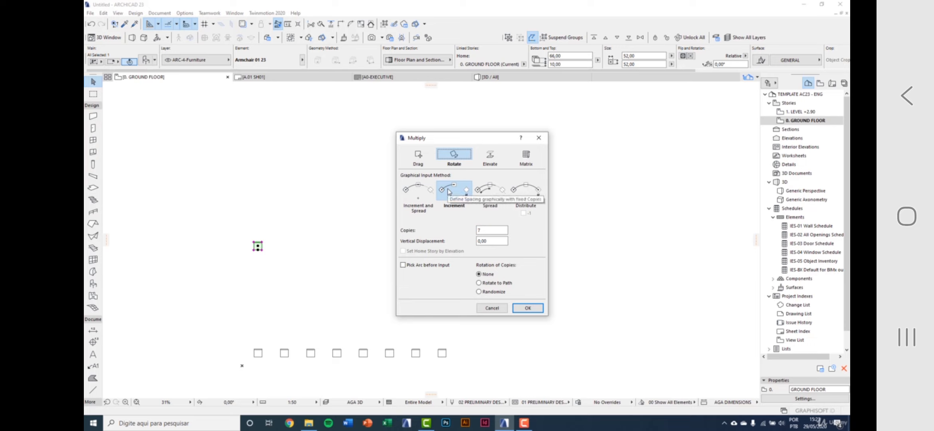
click(490, 201)
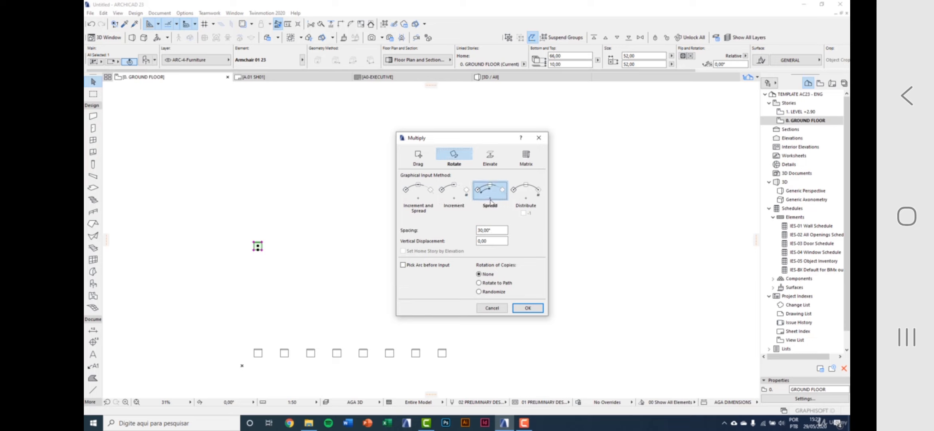
click(492, 230)
click(528, 307)
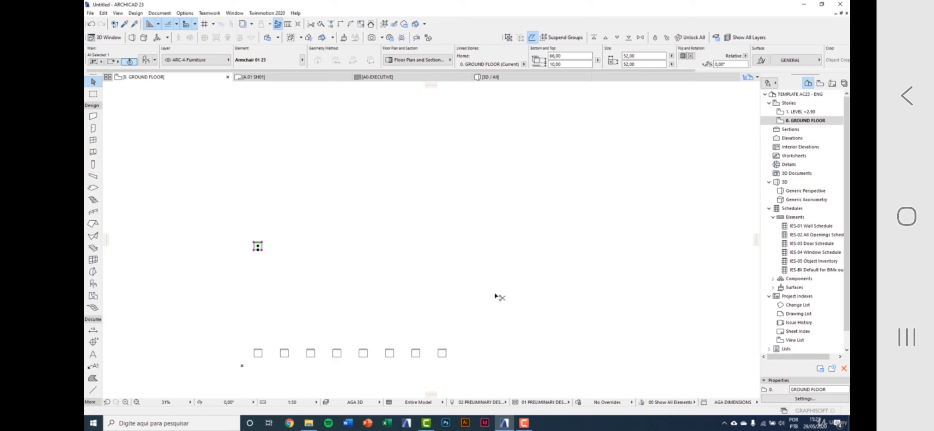
- Place the armchair copies around a full circle centred above the armchair, with a radius of about 355, and clear the selection
scroll(239, 232, up, 3)
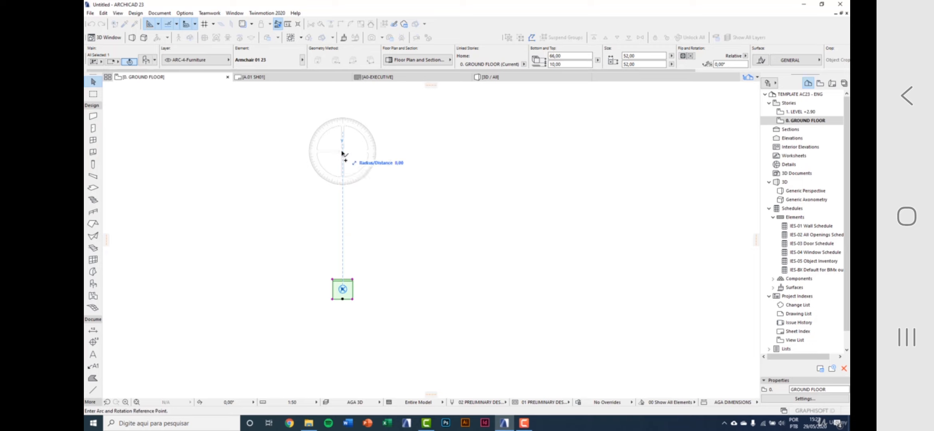
click(344, 154)
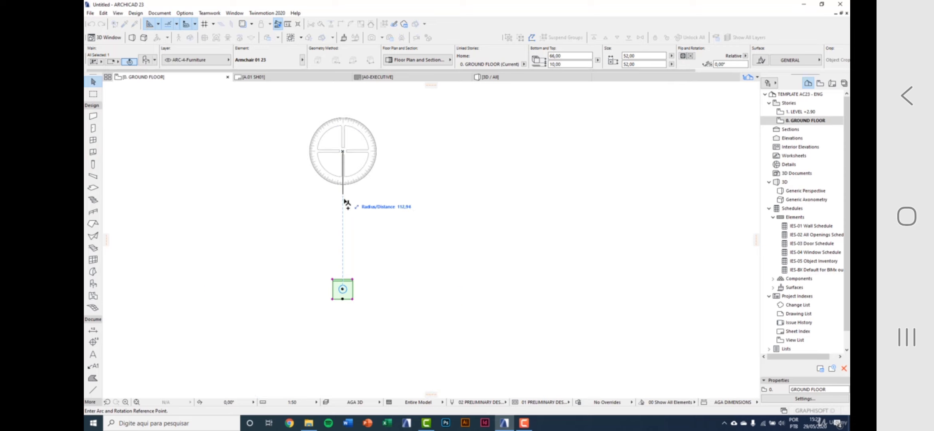
scroll(350, 257, up, 2)
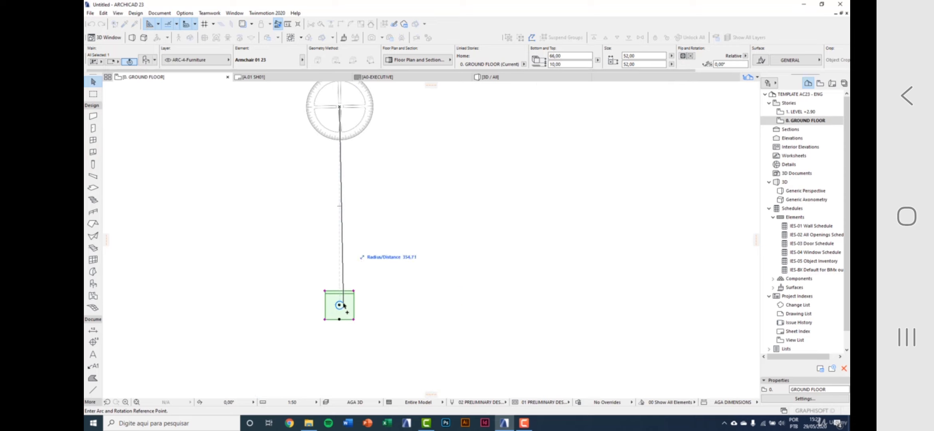
click(339, 306)
scroll(341, 308, down, 3)
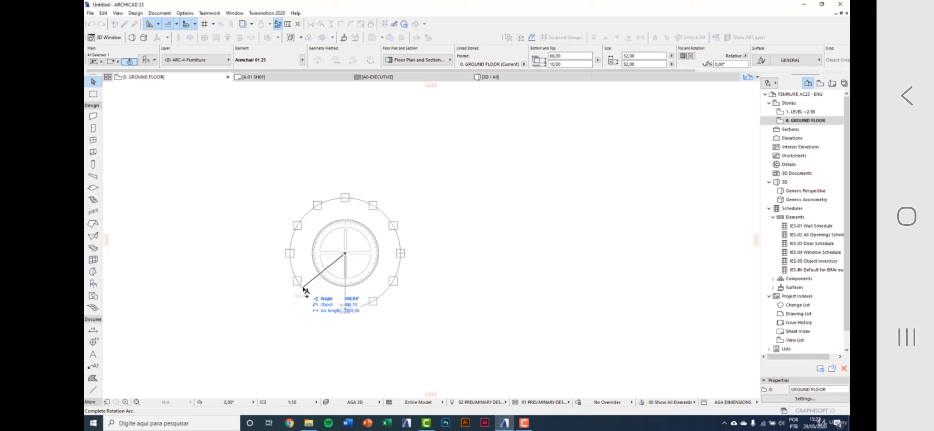
click(322, 318)
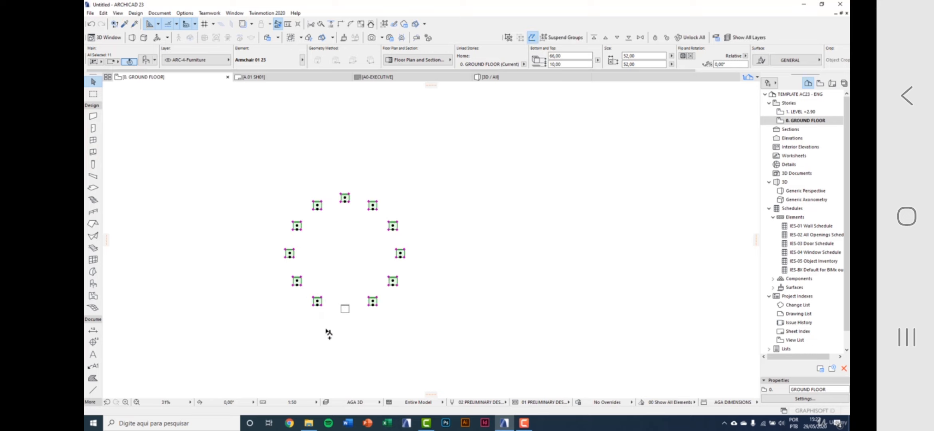
key(Escape)
- Drag a copy of the circle's bottom armchair horizontally to the right by about 1510, and end the command
click(346, 311)
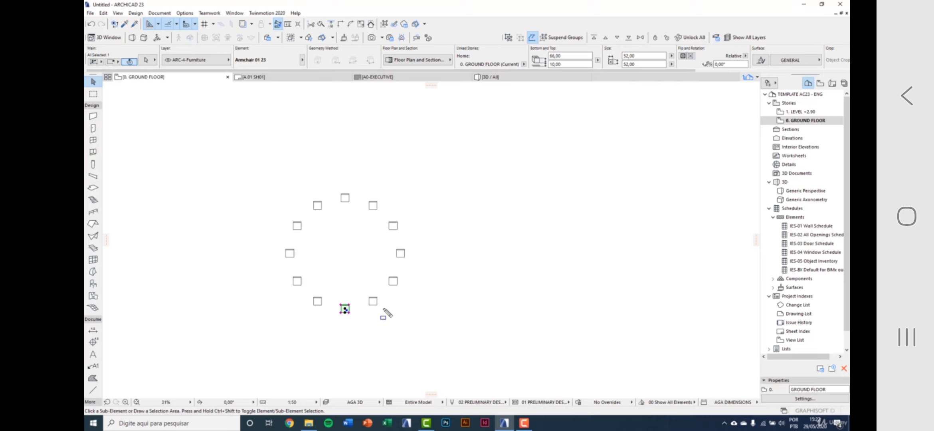
key(ctrl+shift+d)
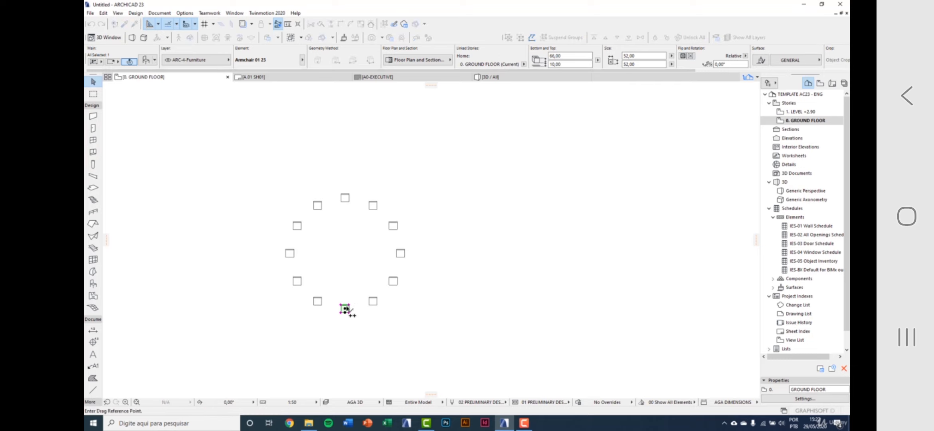
click(344, 309)
click(583, 318)
middle_drag(583, 318, 528, 326)
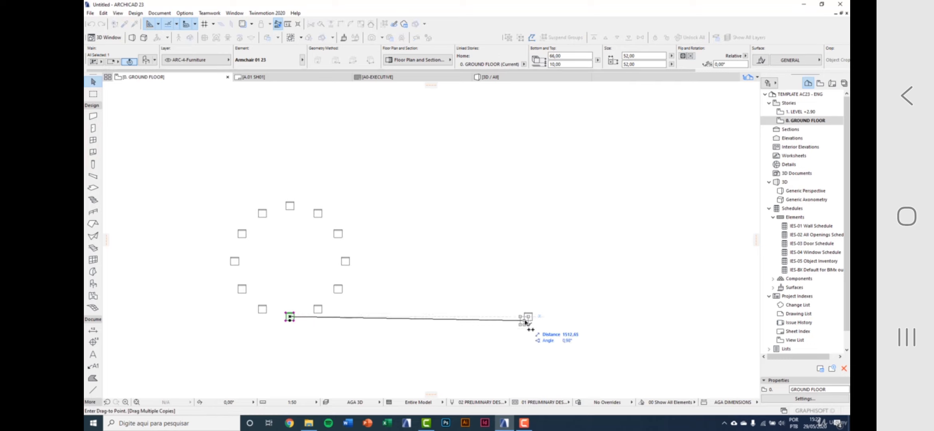
click(527, 314)
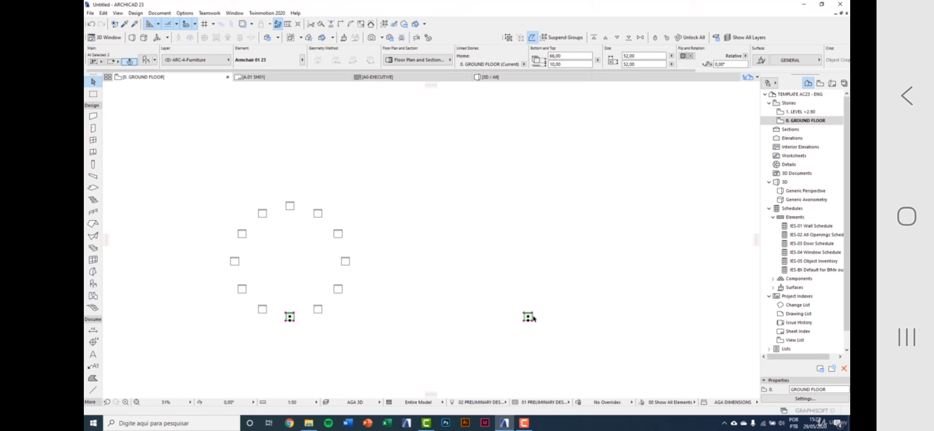
key(Escape)
- Configure the new armchair's Multiply operation as Rotate with Spread, 30° spacing and randomized rotation of copies
click(530, 318)
key(ctrl+u)
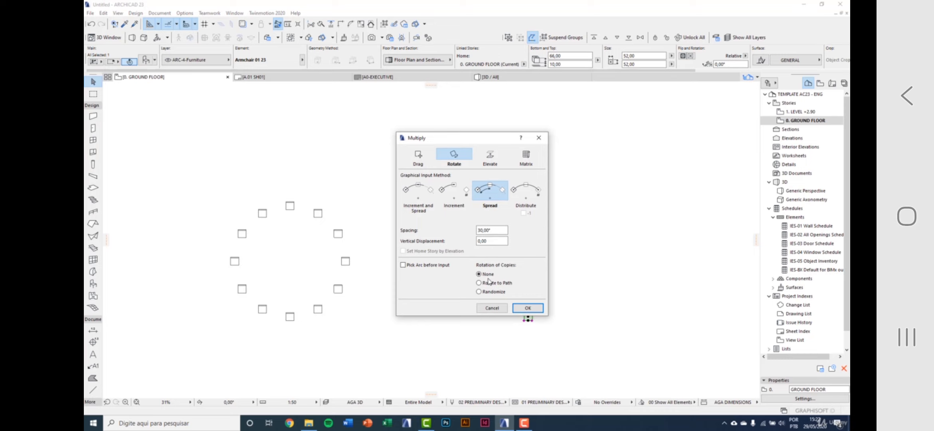
click(486, 293)
click(527, 307)
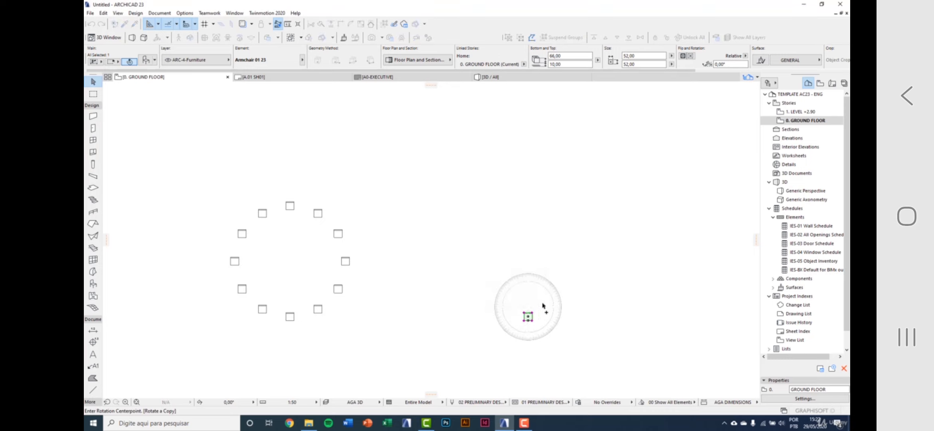
- Place the randomly rotated armchair copies around a full circle of radius about 434 centred above the armchair, and clear the selection
scroll(524, 319, up, 2)
scroll(523, 319, up, 1)
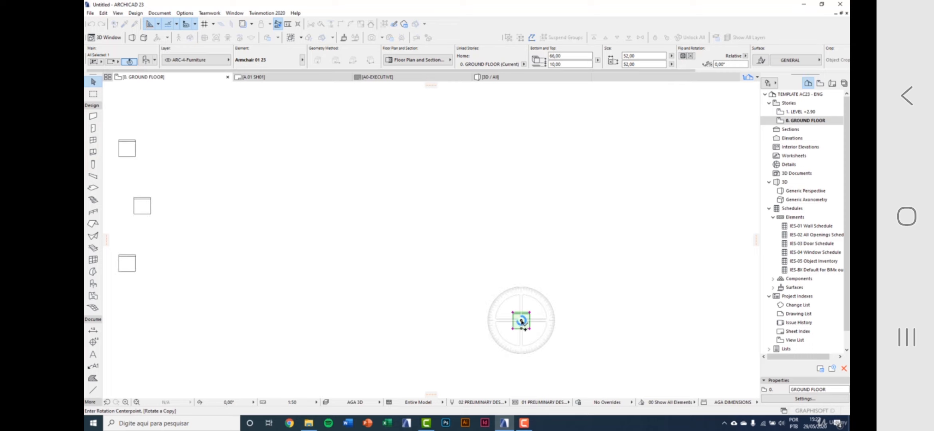
click(521, 182)
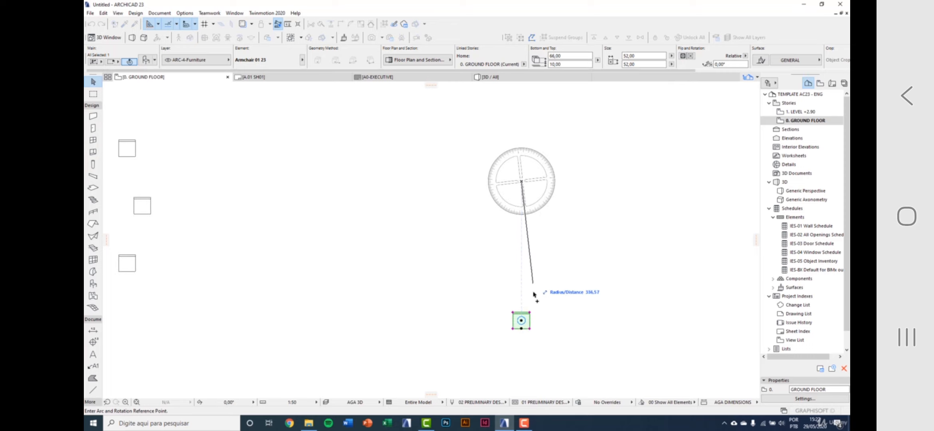
click(528, 317)
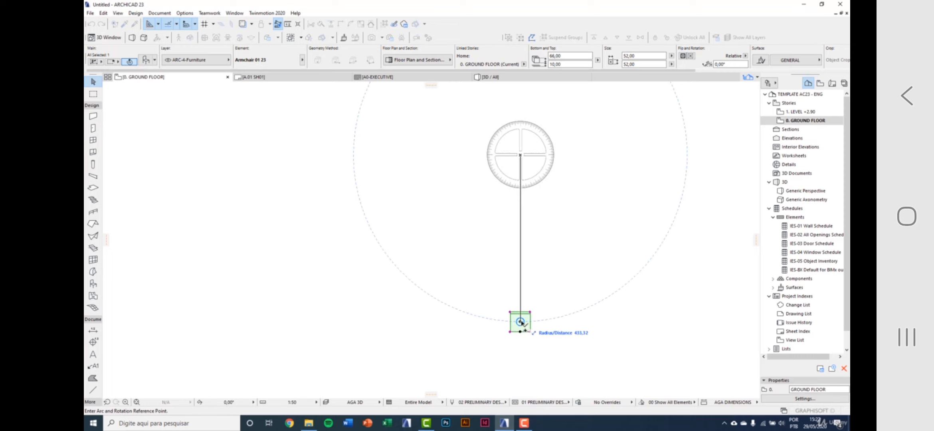
scroll(526, 337, down, 1)
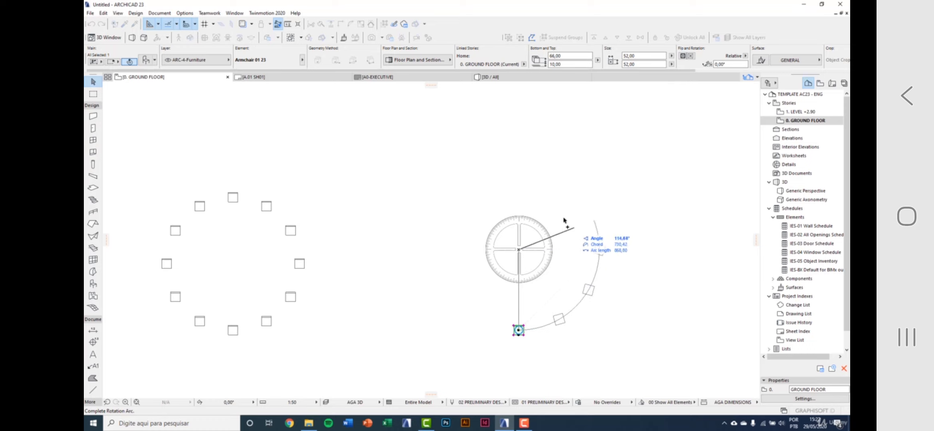
scroll(491, 321, down, 2)
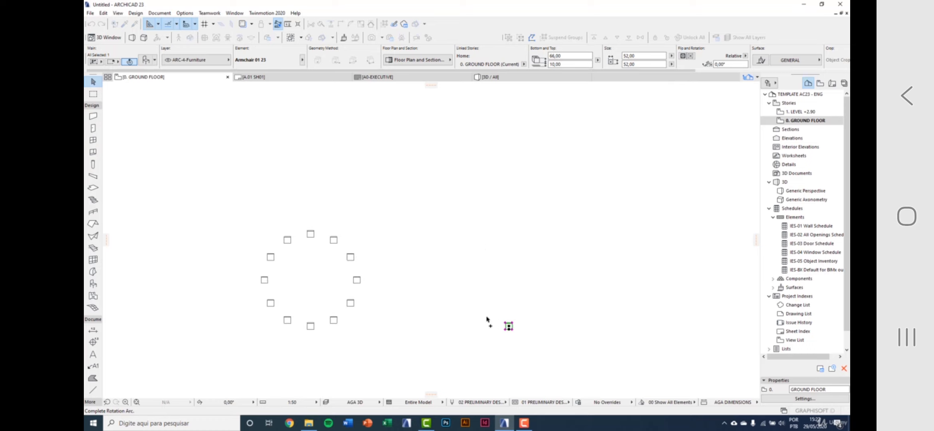
click(484, 321)
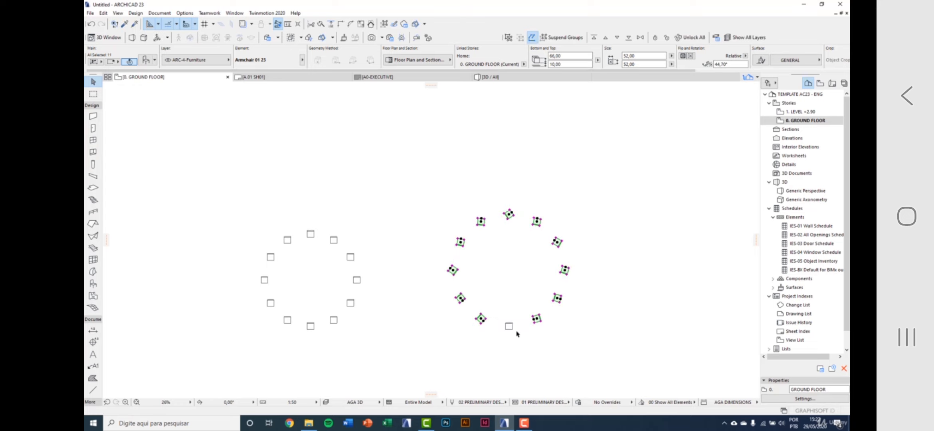
scroll(516, 332, up, 2)
middle_drag(519, 336, 458, 344)
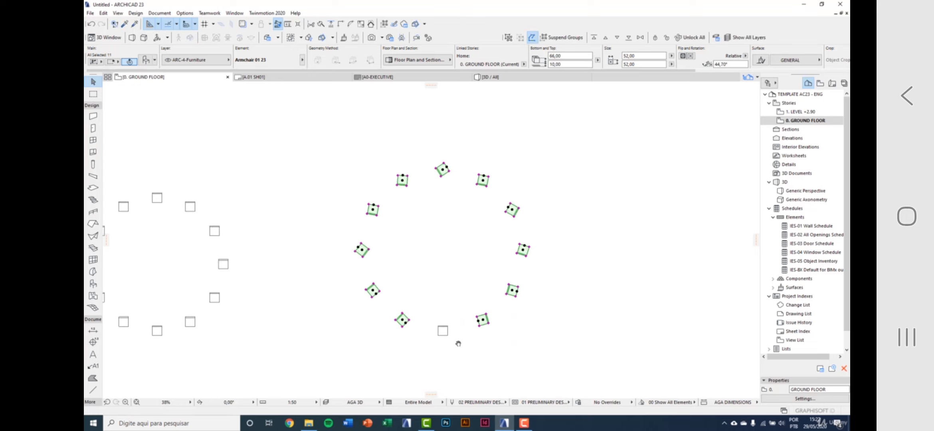
click(370, 341)
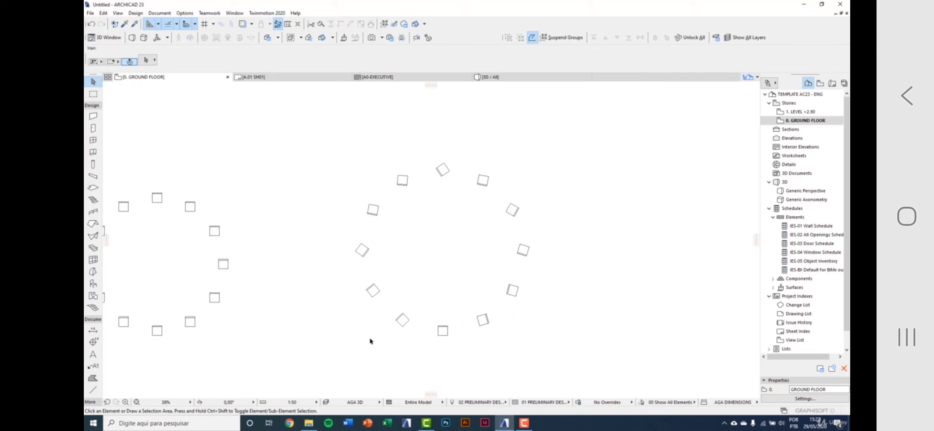
- Copy the leftmost armchair of the horizontal row straight down to an empty spot below the row
scroll(338, 296, down, 2)
middle_drag(251, 389, 341, 273)
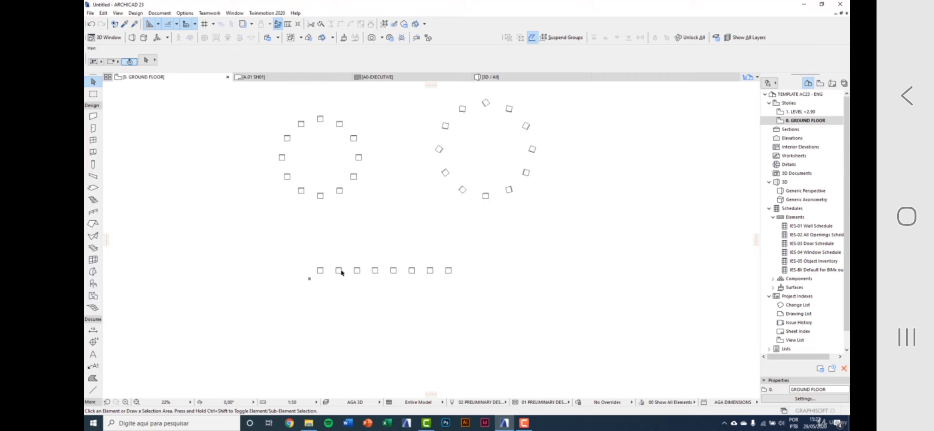
click(320, 272)
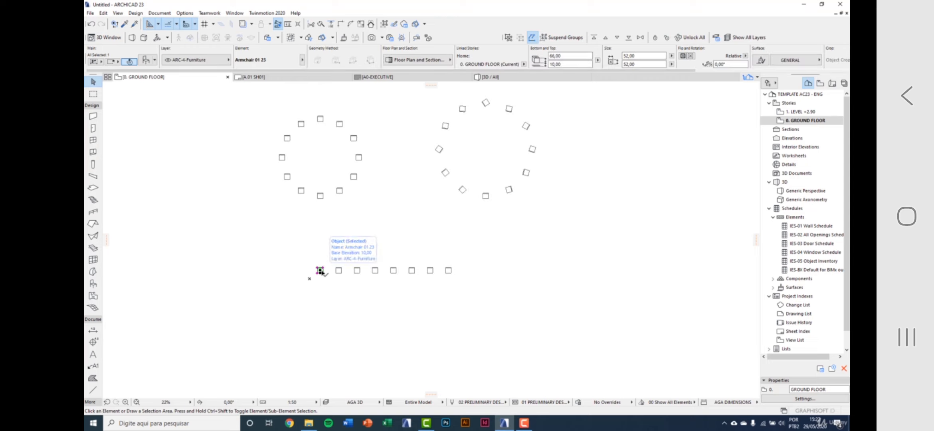
key(ctrl+shift+d)
click(320, 271)
click(319, 318)
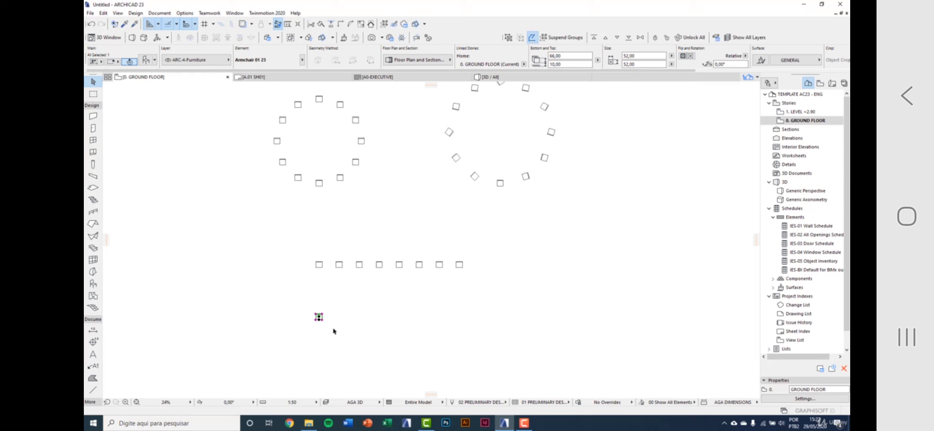
scroll(334, 329, up, 3)
- Configure the lower armchair's Multiply operation as Drag with the Distribute method, 7 copies and randomized rotation
key(ctrl+u)
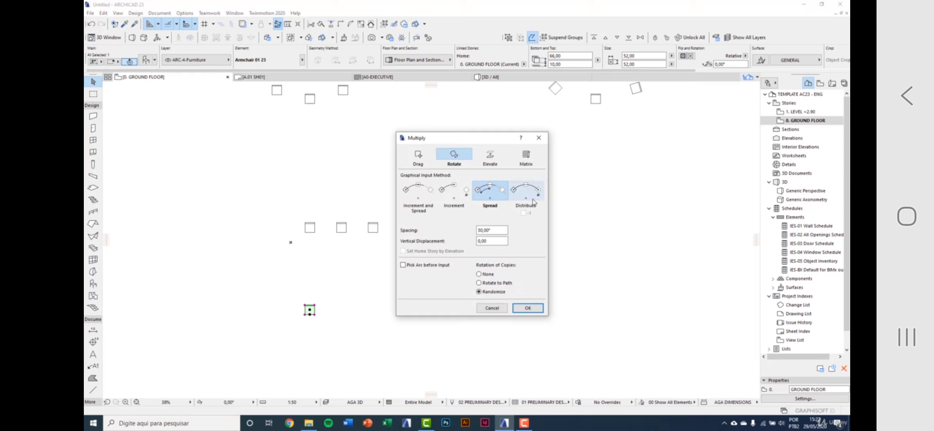
click(423, 162)
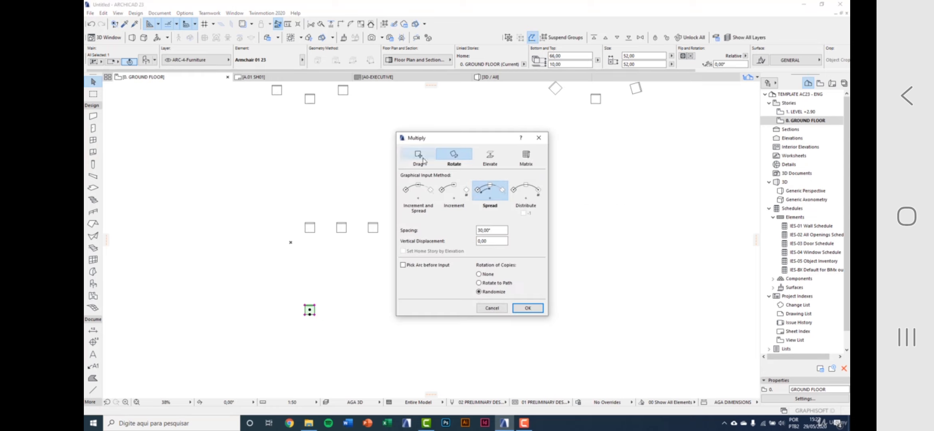
click(535, 199)
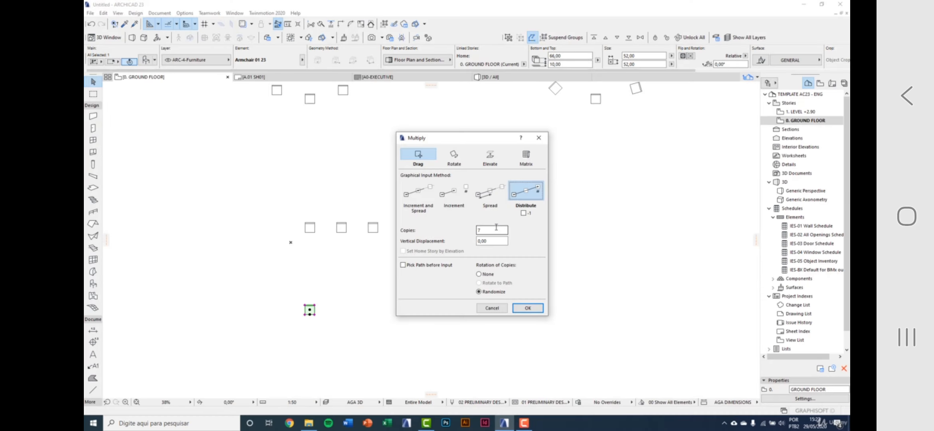
click(527, 307)
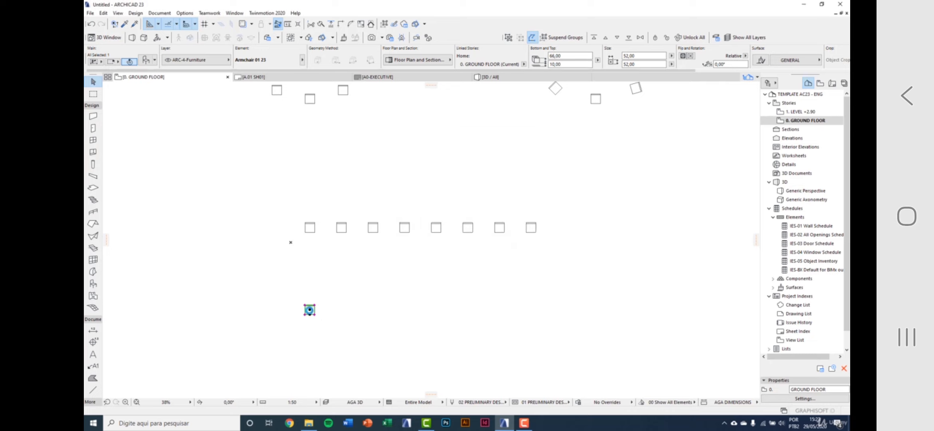
- Distribute the armchair copies horizontally to the right from its centre over a total distance of 1600
click(310, 311)
scroll(332, 316, down, 2)
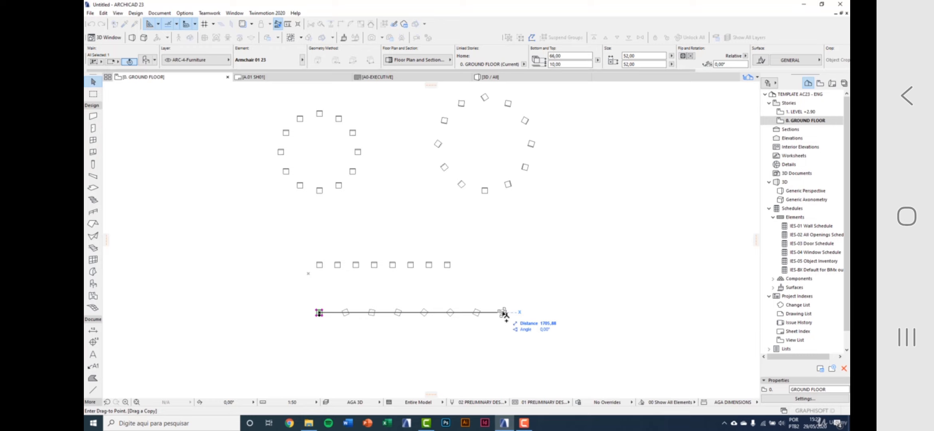
text(1600)
key(Return)
scroll(492, 327, up, 2)
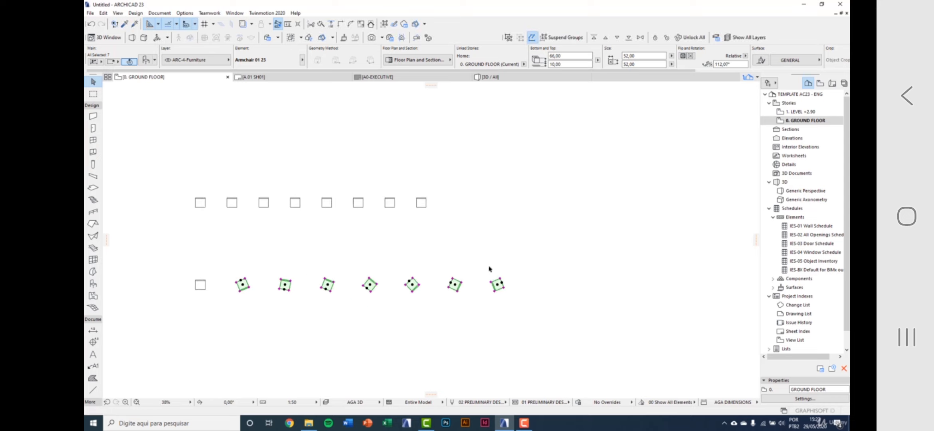
- Copy the leftmost armchair of the randomly rotated row straight down to an empty spot below it
scroll(319, 308, down, 2)
click(236, 291)
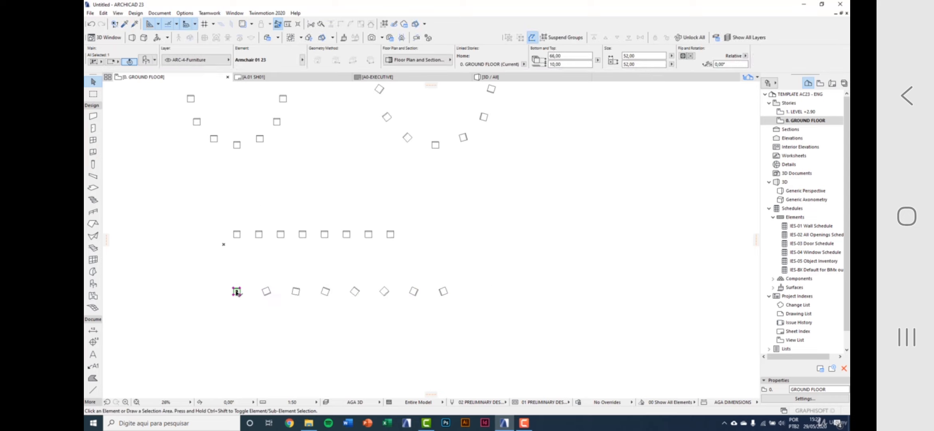
key(ctrl+shift+d)
click(237, 292)
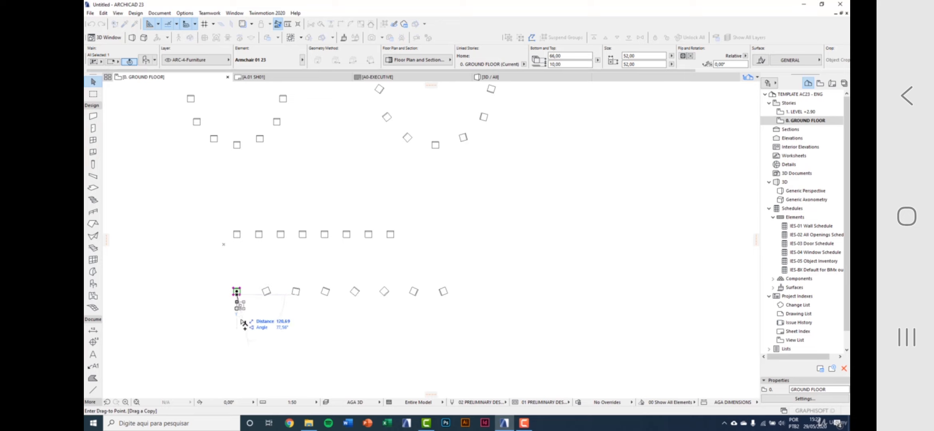
click(244, 330)
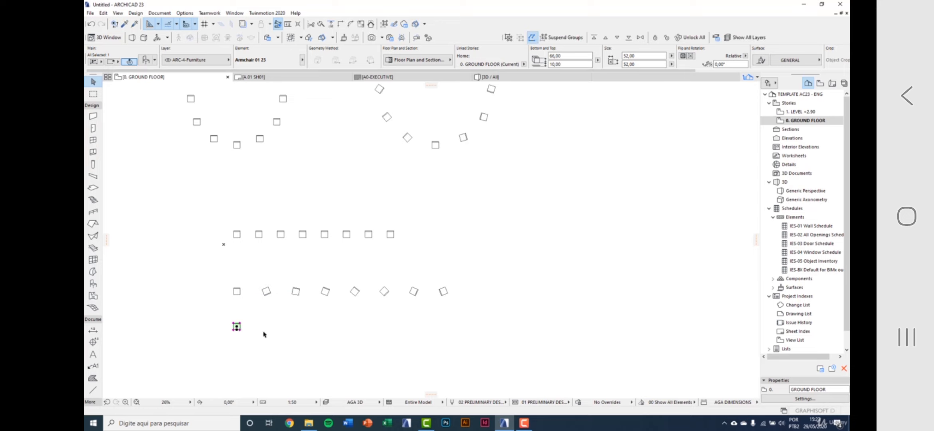
- Configure the new armchair's Multiply operation as Drag with the Distribute -1 option, 7 copies and randomized rotation
key(ctrl+u)
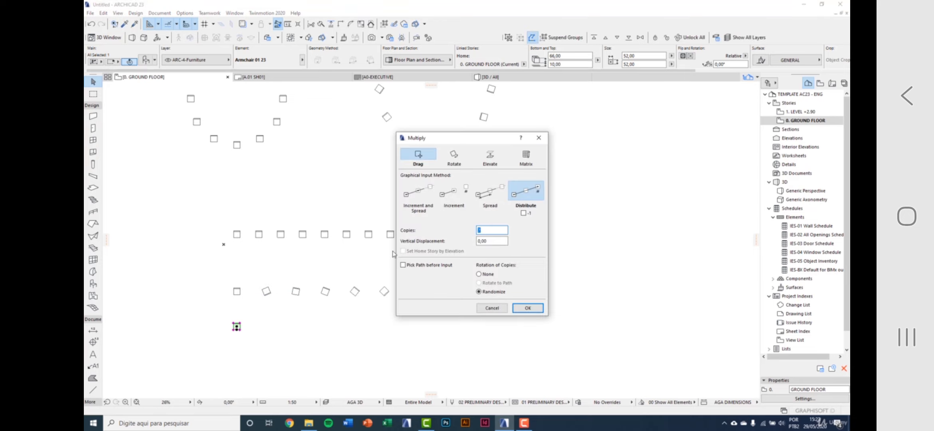
click(524, 213)
click(527, 308)
- Distribute the armchair copies horizontally from its centre to align with the last armchair of the row above, and clear the selection
scroll(365, 329, up, 4)
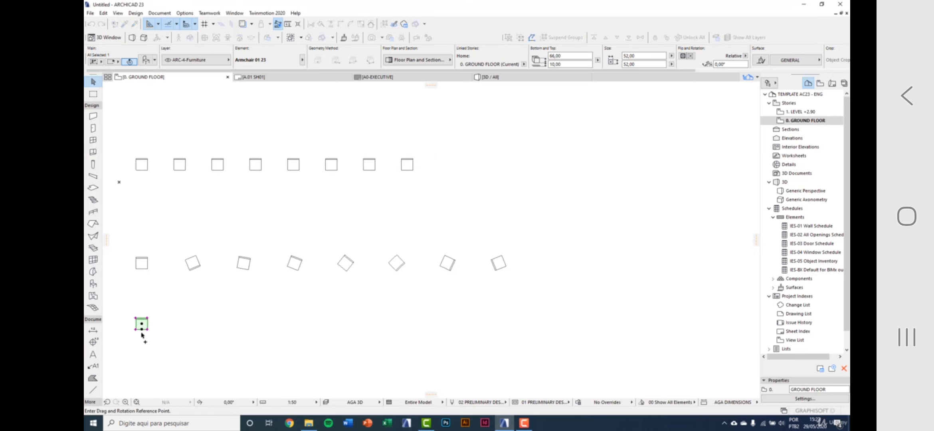
click(142, 329)
scroll(144, 331, down, 3)
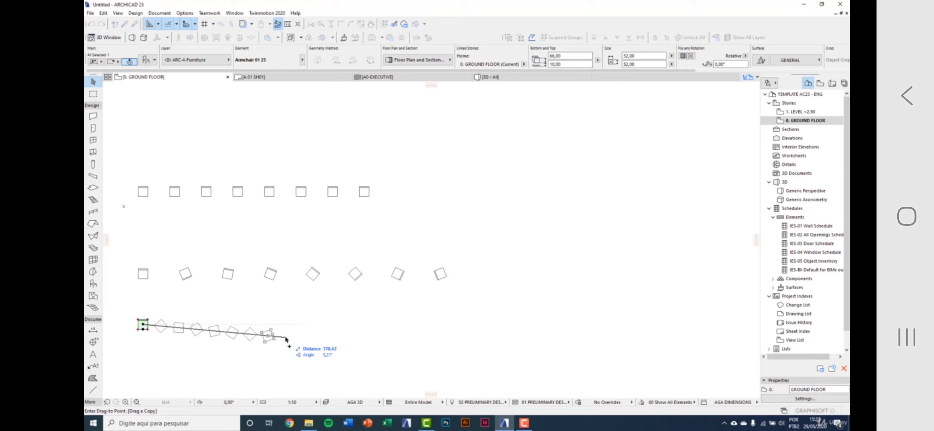
click(441, 276)
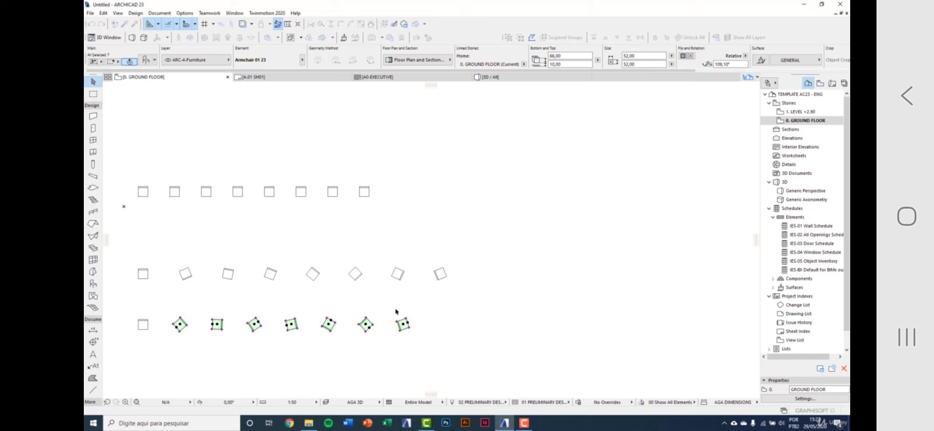
scroll(333, 340, up, 2)
scroll(441, 306, down, 2)
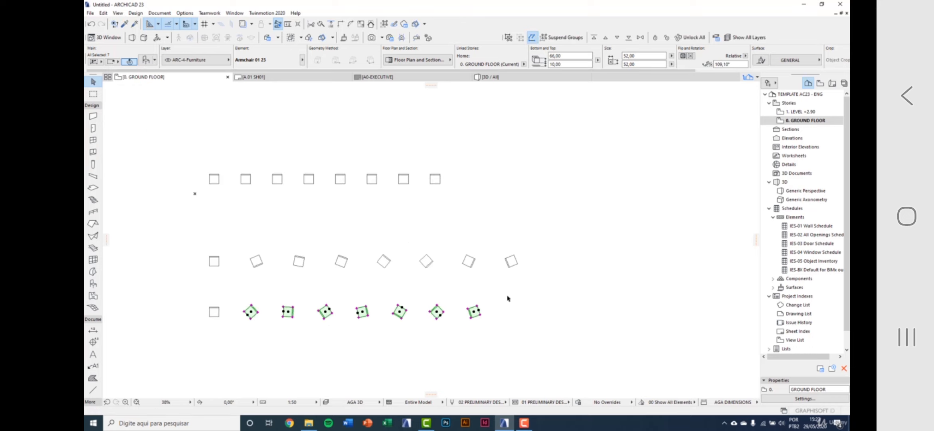
key(Escape)
- Delete both armchair circles and all the row armchairs except the first one of the upper row
scroll(508, 299, down, 4)
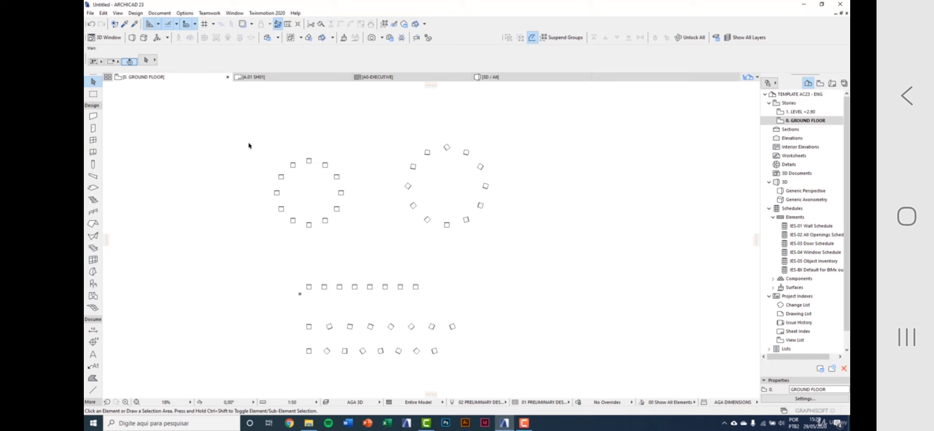
drag(246, 121, 517, 281)
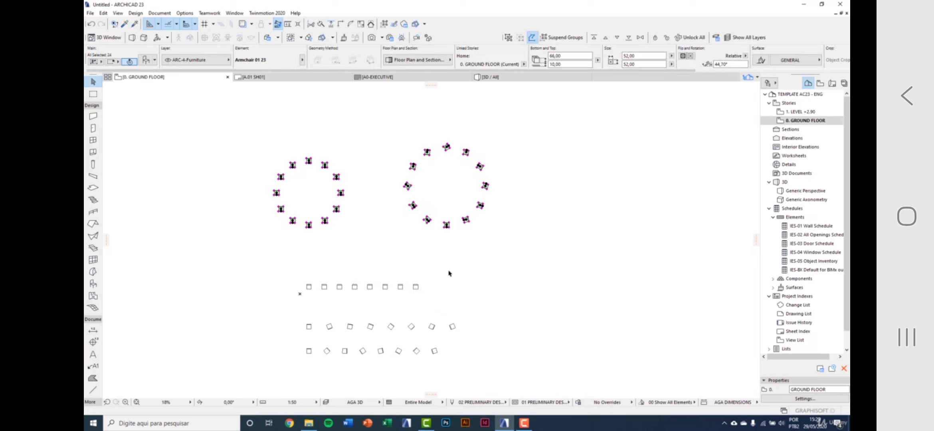
key(Delete)
scroll(338, 308, up, 1)
drag(314, 264, 507, 376)
key(Delete)
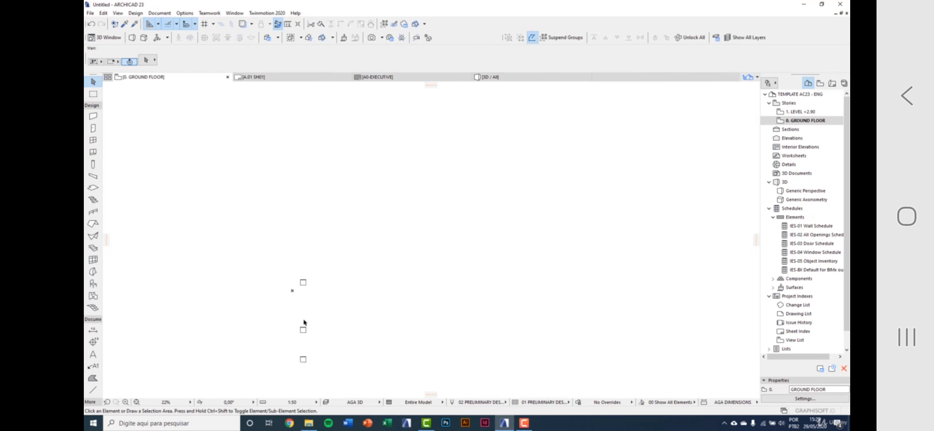
drag(267, 309, 327, 365)
key(Delete)
- Start a chained wall above the armchair with a horizontal segment running left and a 45° diagonal segment running down to the left
scroll(319, 276, up, 2)
middle_drag(298, 297, 349, 316)
click(93, 116)
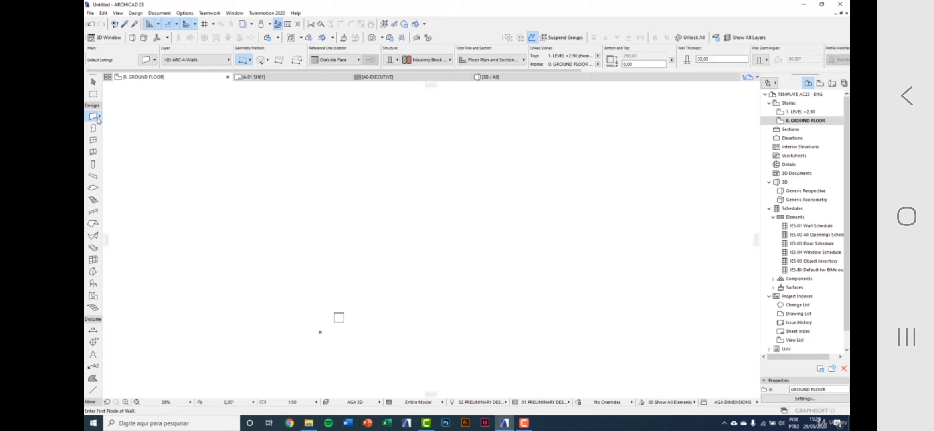
click(250, 60)
click(271, 59)
middle_drag(342, 290, 401, 294)
click(383, 252)
middle_drag(323, 271, 517, 313)
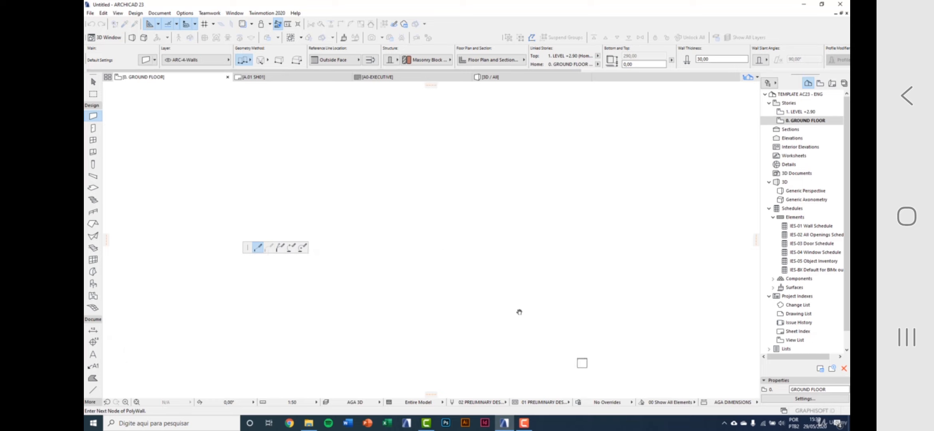
click(447, 285)
middle_drag(378, 356, 407, 272)
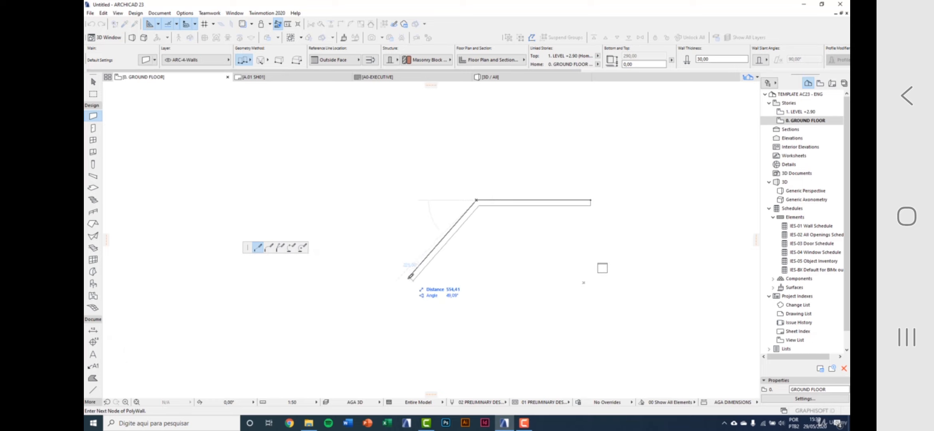
click(396, 280)
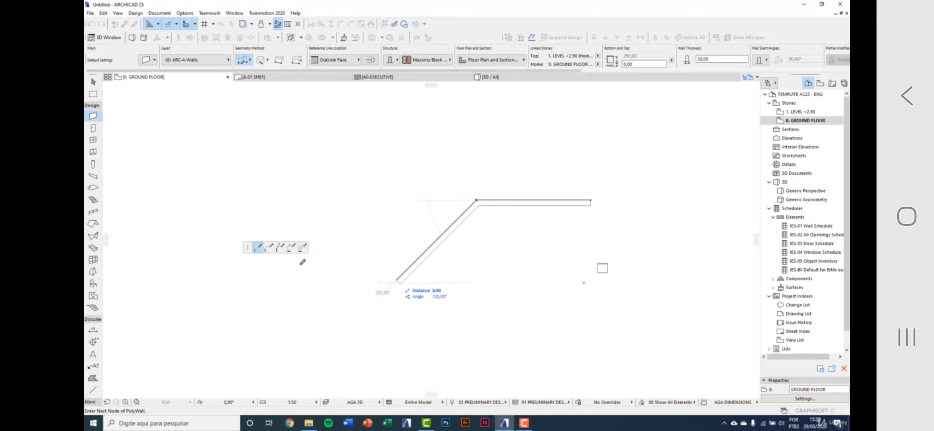
- Continue the chained wall with two tangent arcs forming an S-curve, and finish it with a straight segment running down to the left
click(271, 250)
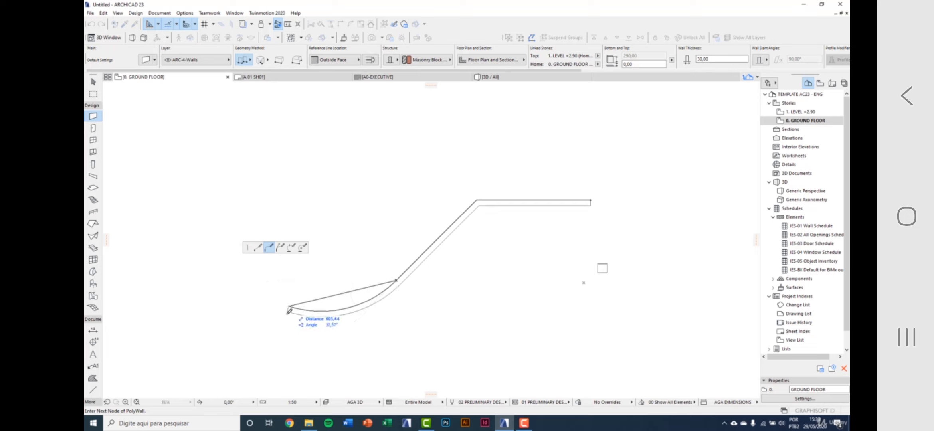
click(260, 280)
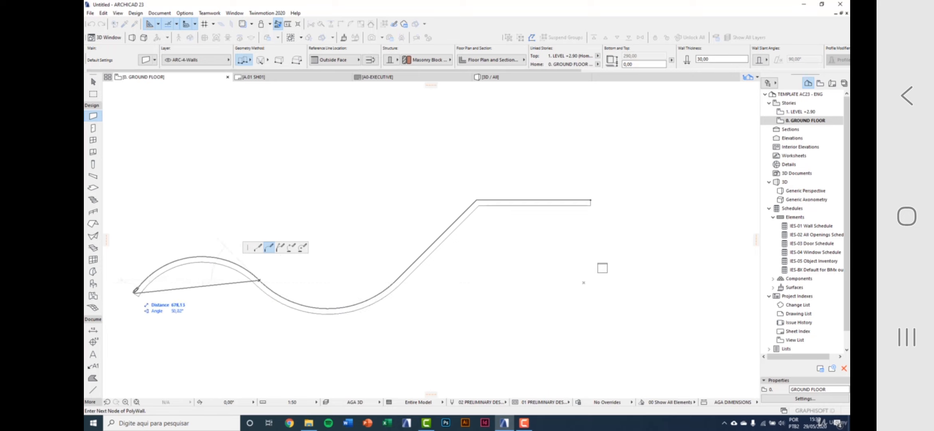
click(133, 293)
click(259, 248)
middle_drag(262, 268, 360, 157)
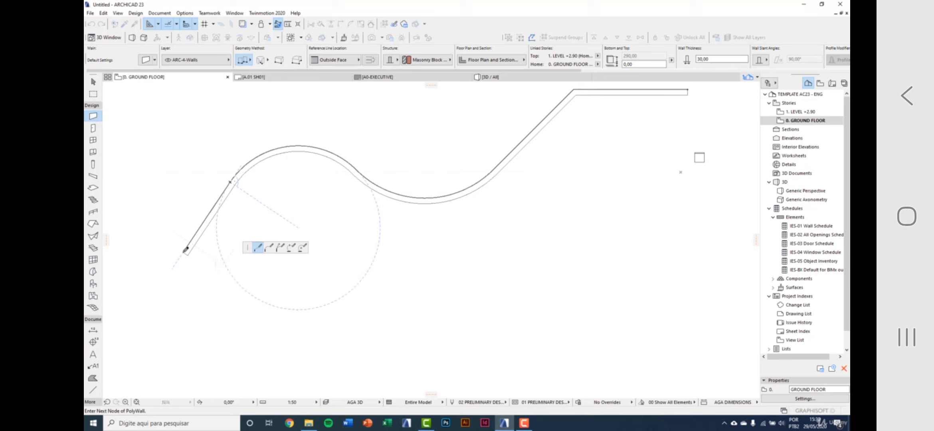
double_click(185, 251)
scroll(186, 252, down, 4)
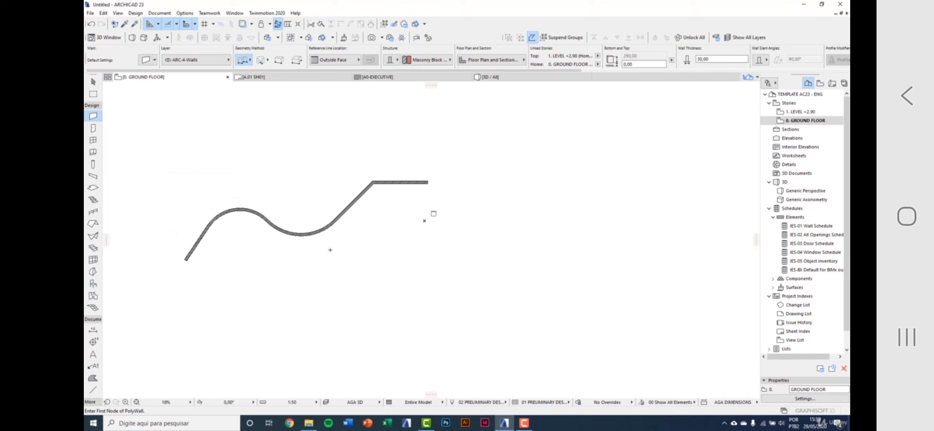
scroll(373, 252, up, 2)
key(Escape)
- Move the armchair by its centre to a point directly below the right end of the wall
click(464, 194)
scroll(464, 194, up, 4)
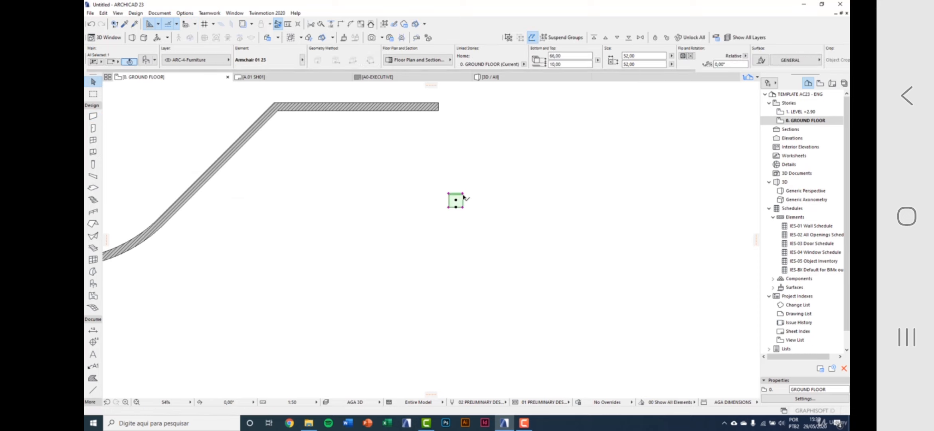
key(ctrl+d)
click(457, 200)
middle_drag(448, 163, 443, 224)
scroll(445, 205, up, 3)
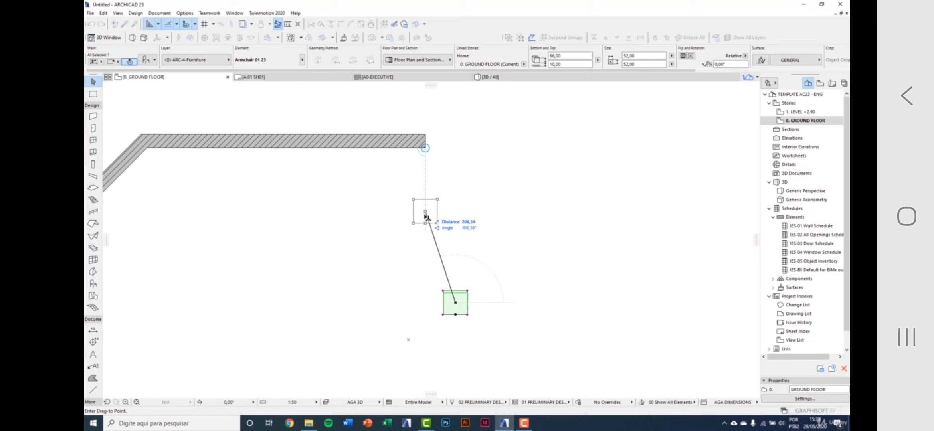
click(425, 227)
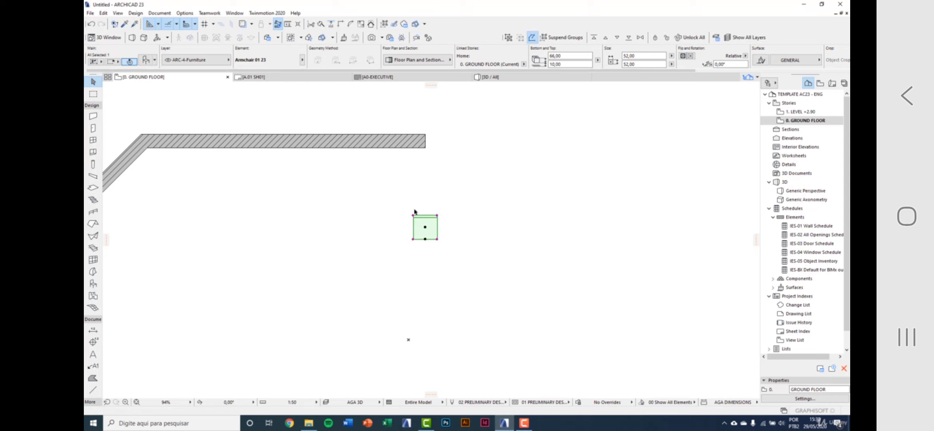
- Configure the armchair's Multiply operation as Drag with Increment and Spread, picking a path before input and rotating copies to the path
scroll(539, 220, down, 2)
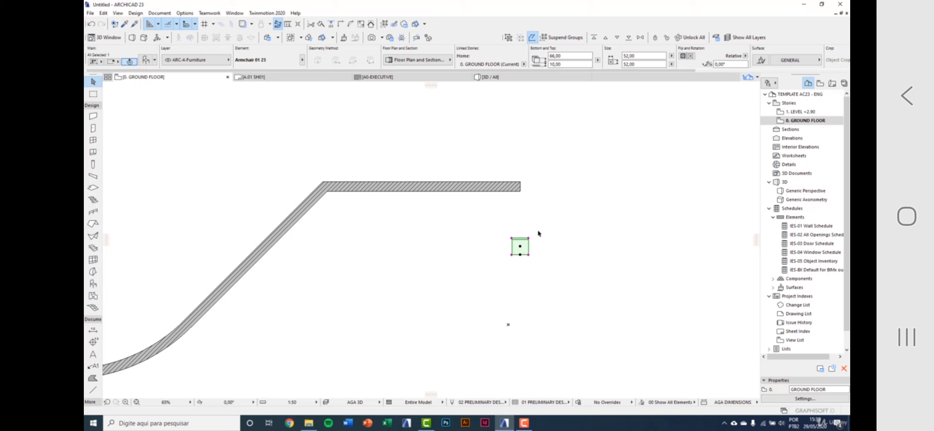
key(ctrl+u)
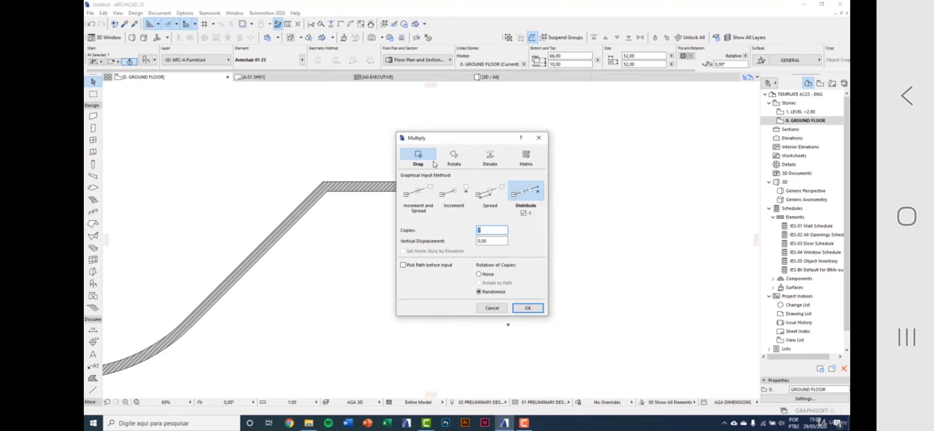
click(423, 200)
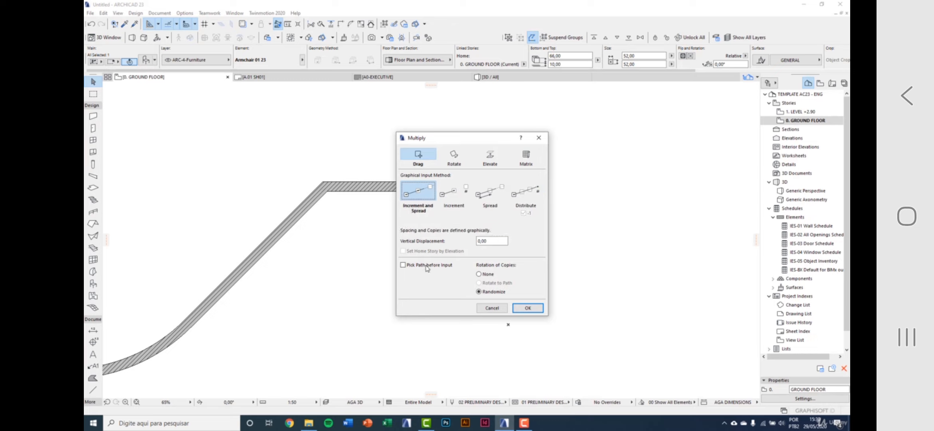
click(406, 267)
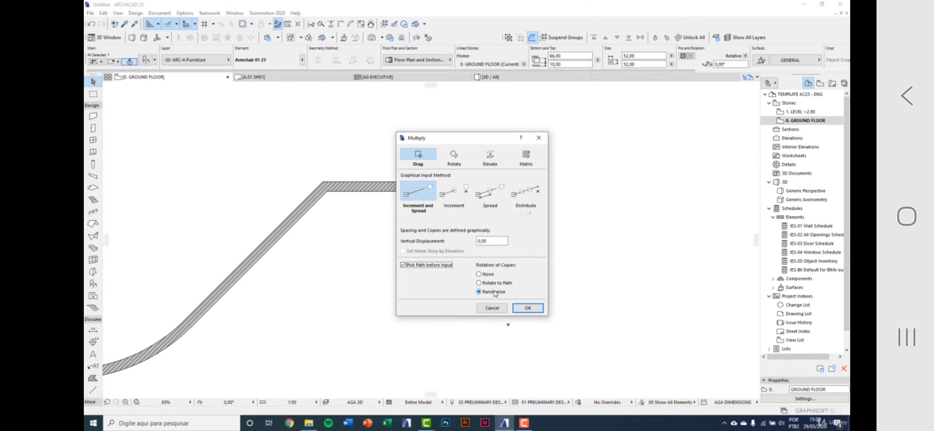
click(485, 283)
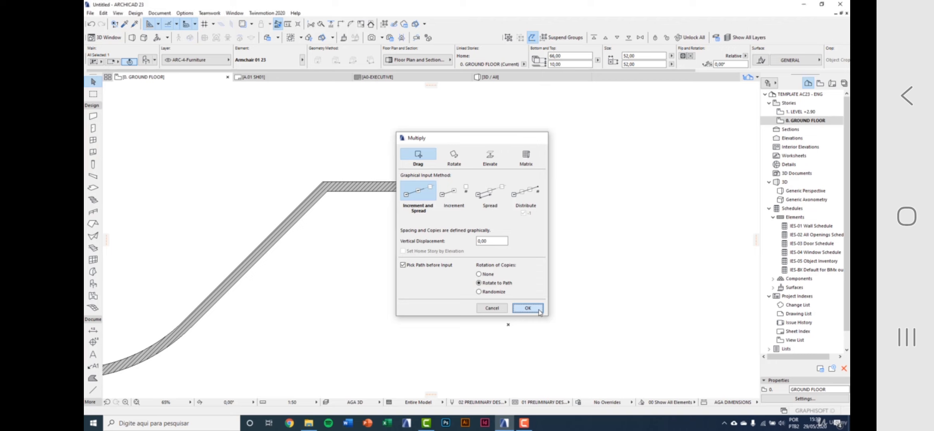
click(528, 308)
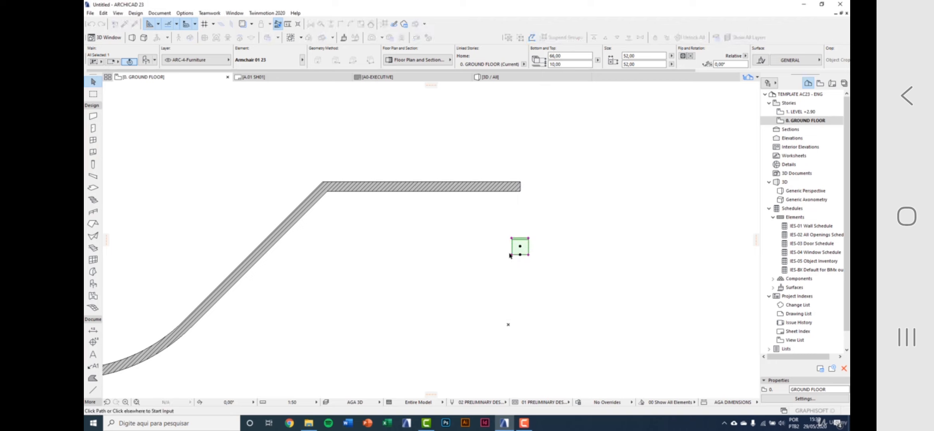
- Use the wall's inner edge as the Multiply path and space the armchair copies 120 apart from the chair's centre
click(485, 192)
scroll(532, 270, up, 1)
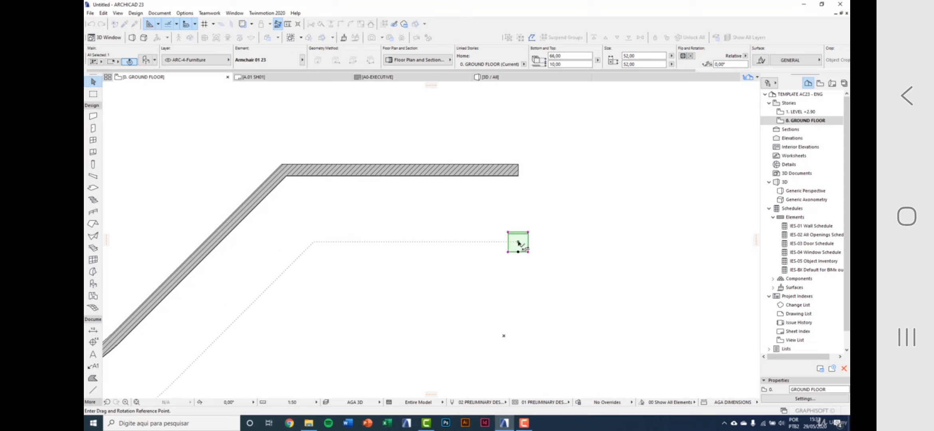
click(518, 243)
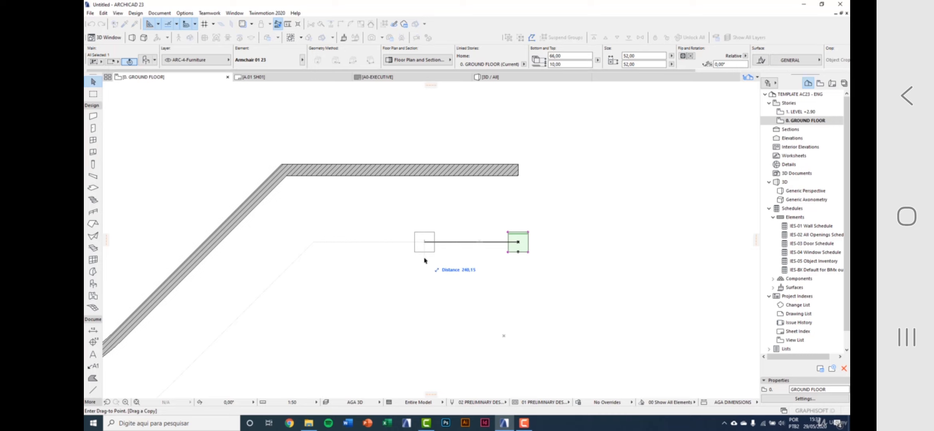
text(120)
key(Return)
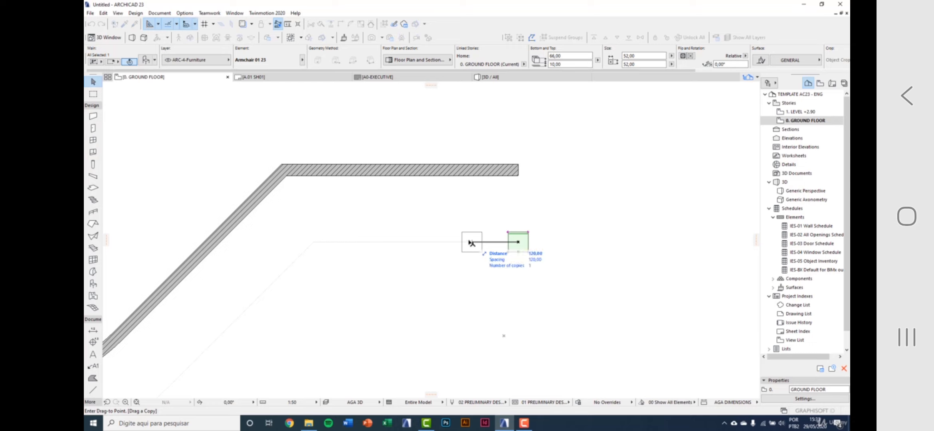
- Spread the armchair copies along the entire path, through both curves to the far lower end of the wall
scroll(431, 239, down, 2)
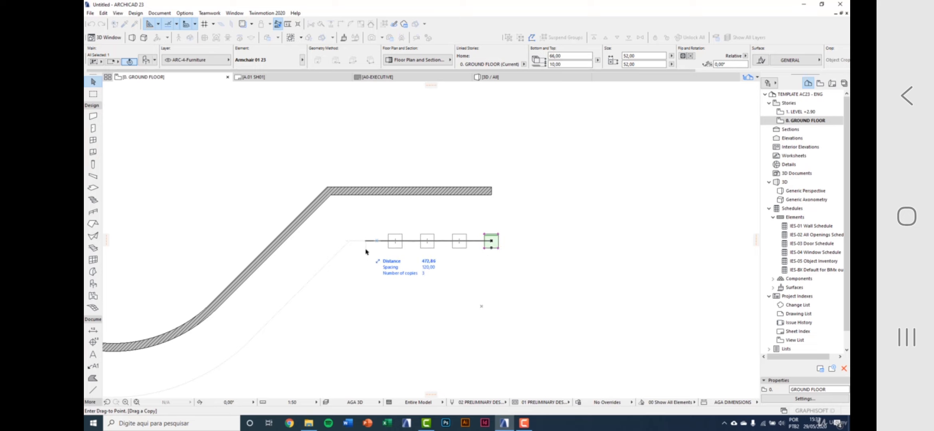
scroll(379, 247, down, 2)
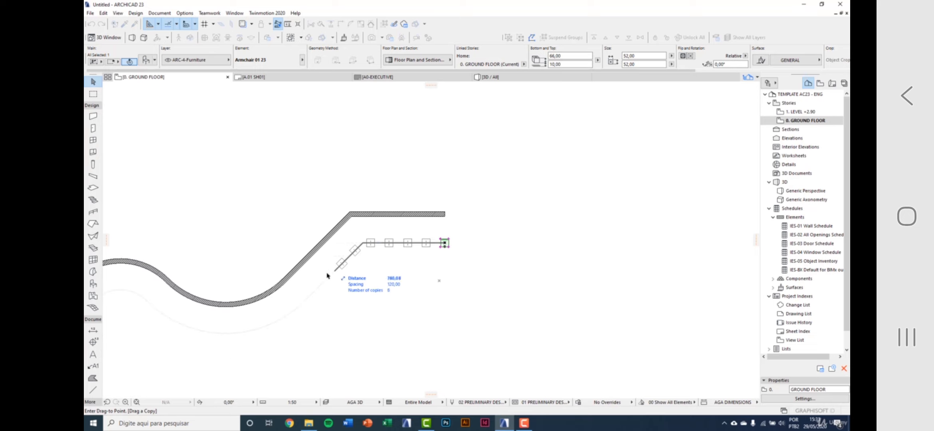
middle_drag(290, 318, 419, 286)
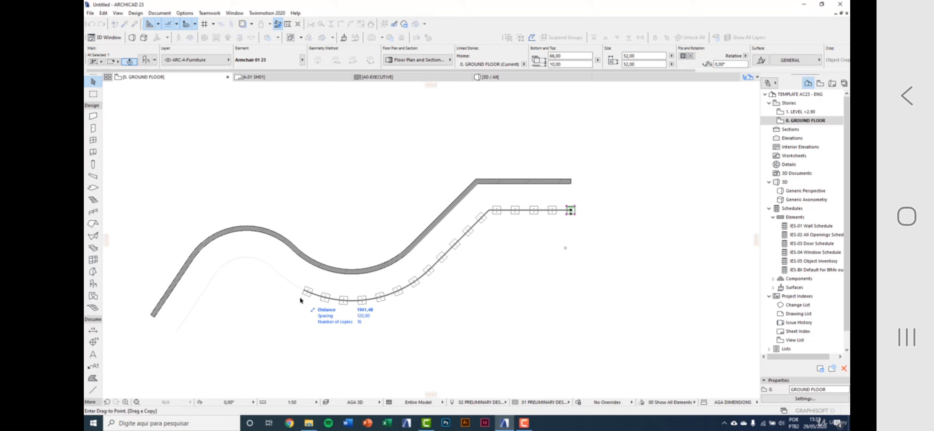
scroll(277, 302, up, 2)
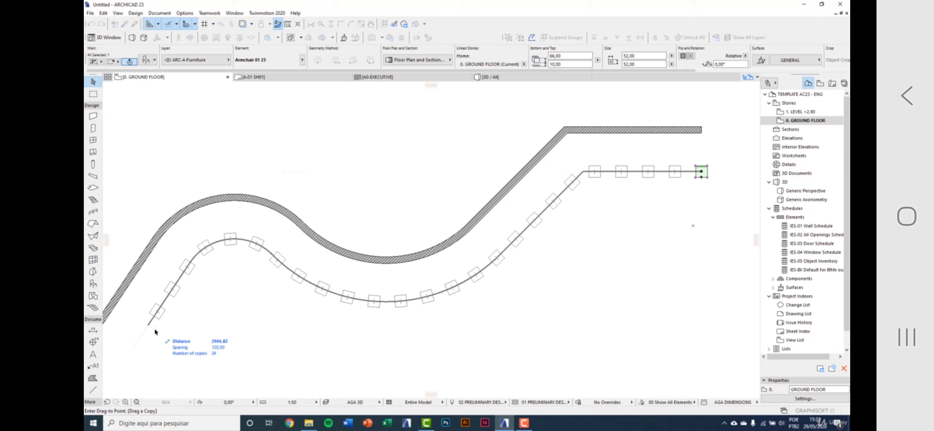
middle_drag(156, 332, 194, 285)
click(199, 282)
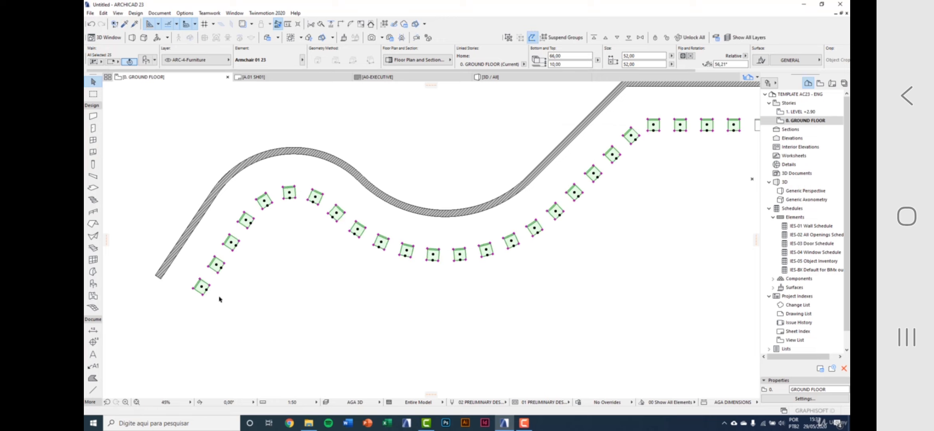
- Deselect the armchairs, then display the full wall in the 3D view and select it as a group
scroll(396, 251, down, 1)
scroll(396, 246, up, 5)
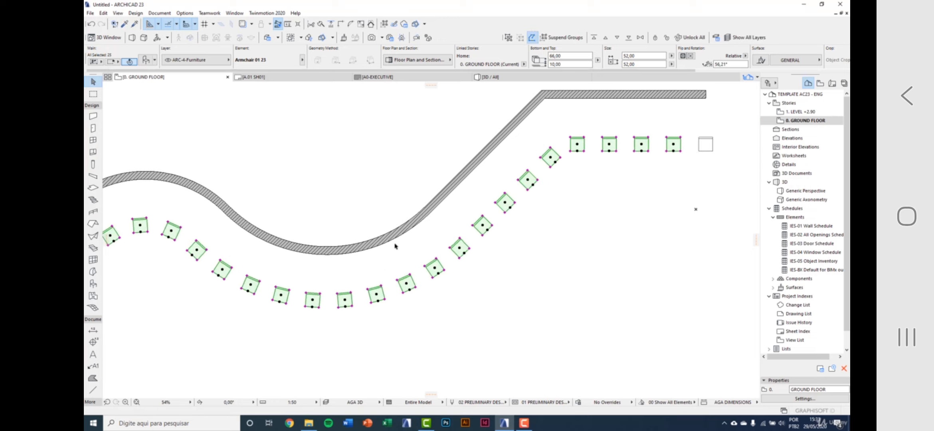
click(524, 207)
scroll(433, 250, down, 4)
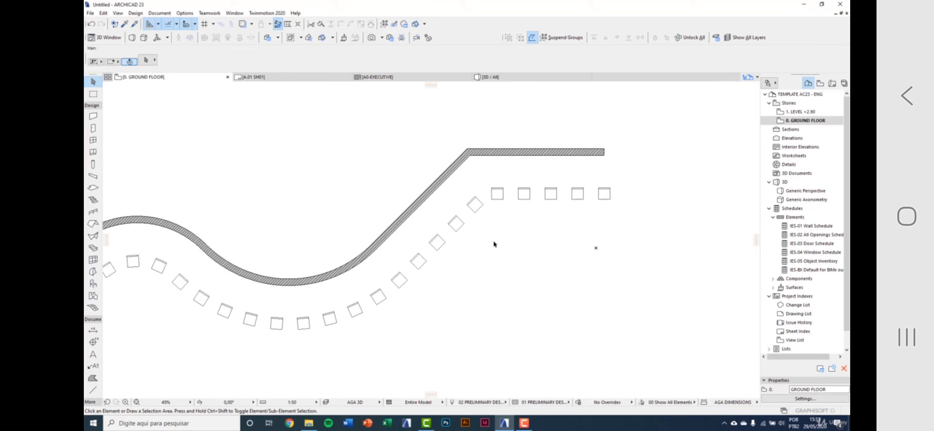
scroll(494, 244, down, 1)
scroll(496, 256, down, 3)
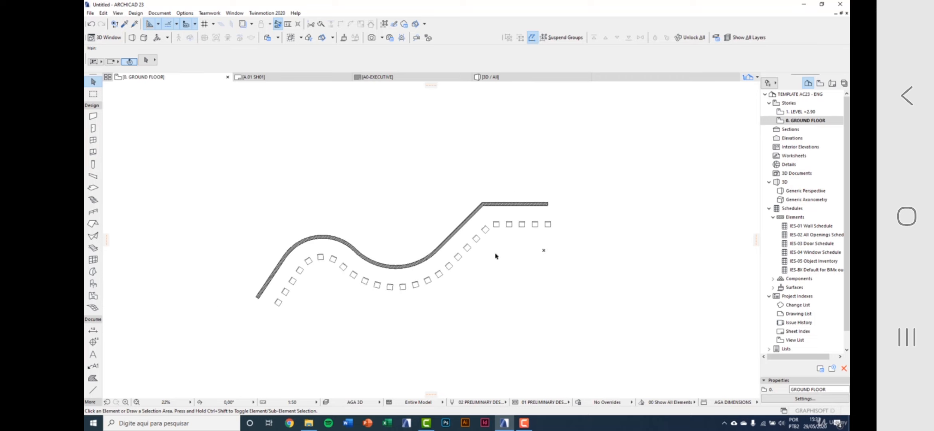
key(F3)
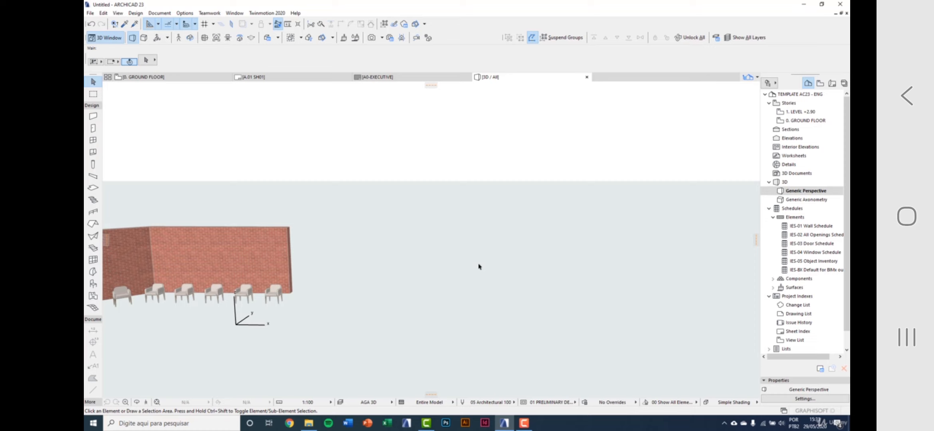
mouse_move(385, 275)
middle_down()
mouse_move(586, 258)
mouse_move(438, 286)
mouse_move(492, 321)
mouse_move(476, 282)
middle_up()
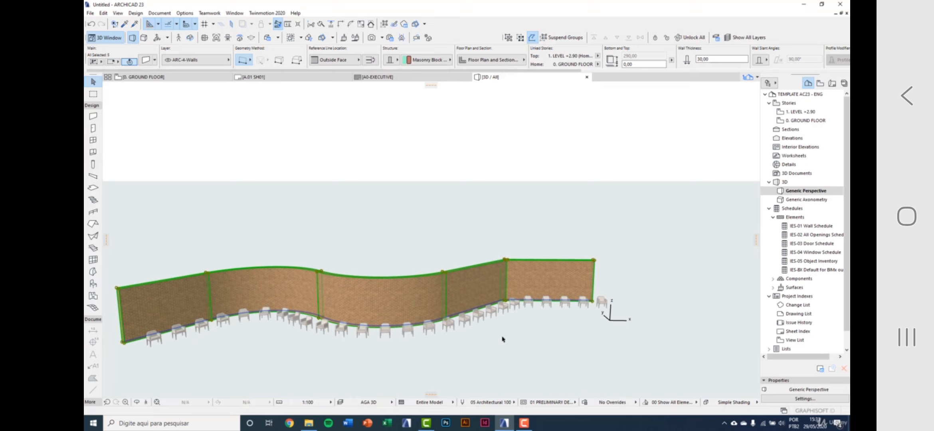
- Configure the wall's Multiply operation as Elevate with the Increment method
key(ctrl+u)
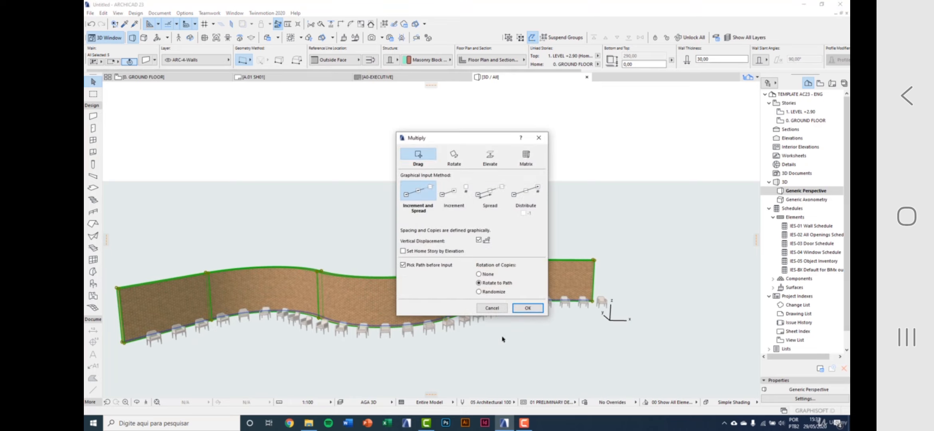
click(493, 165)
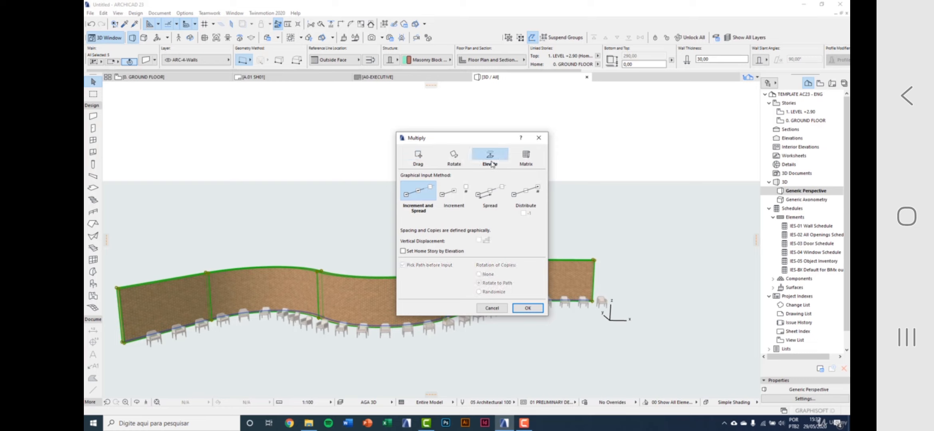
click(454, 200)
key(Tab)
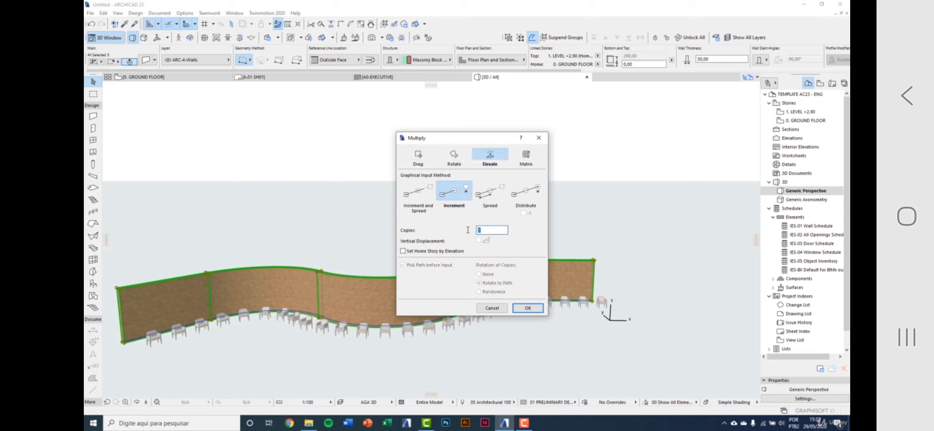
click(534, 307)
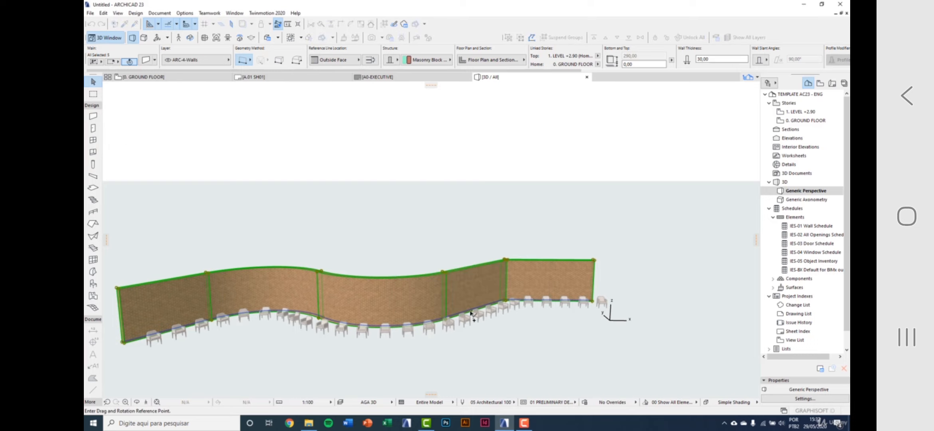
- Stack three elevated copies of the wall using its bottom and top end corners as the increment, and clear the selection
middle_drag(400, 322, 574, 309)
scroll(334, 334, up, 3)
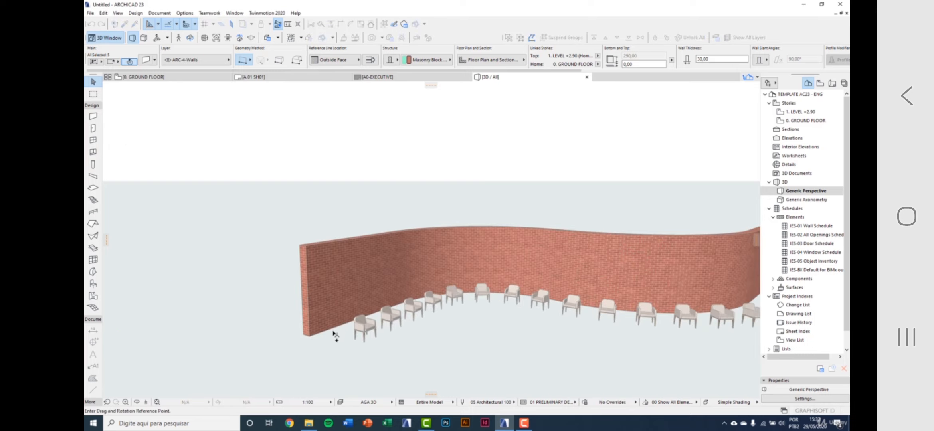
click(310, 337)
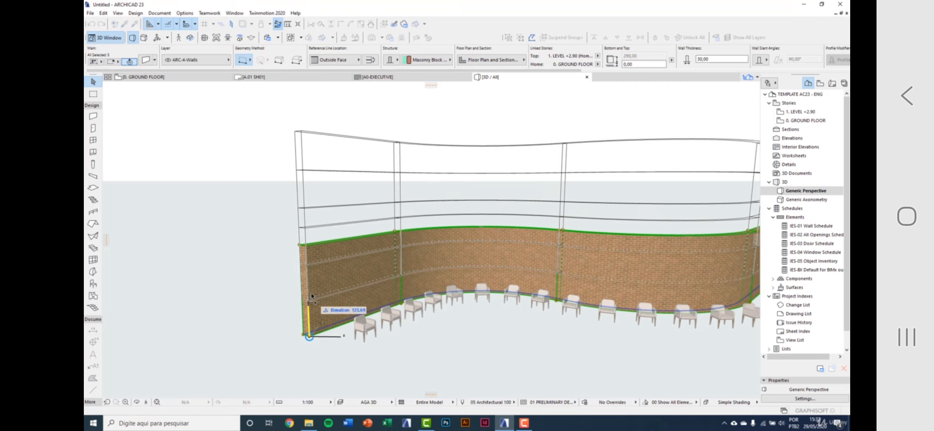
click(307, 247)
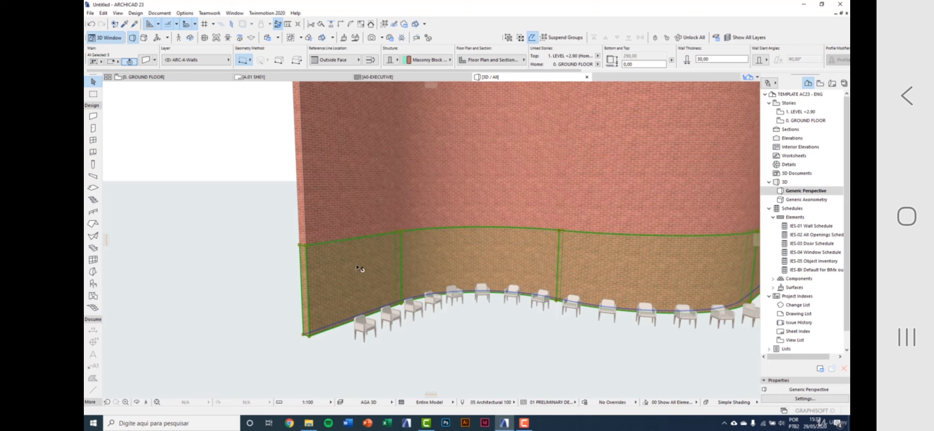
scroll(313, 308, down, 3)
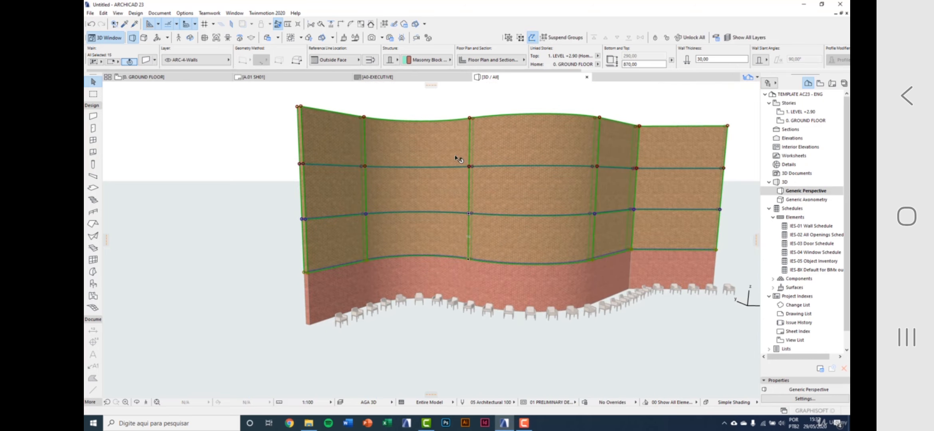
key(Escape)
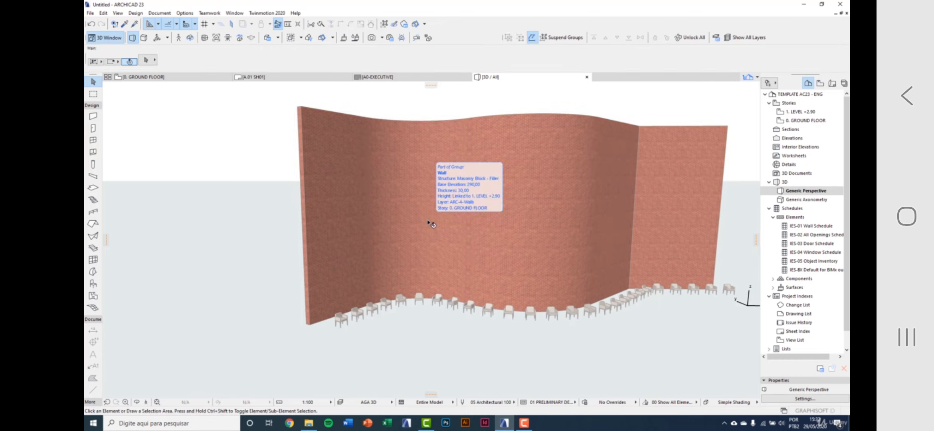